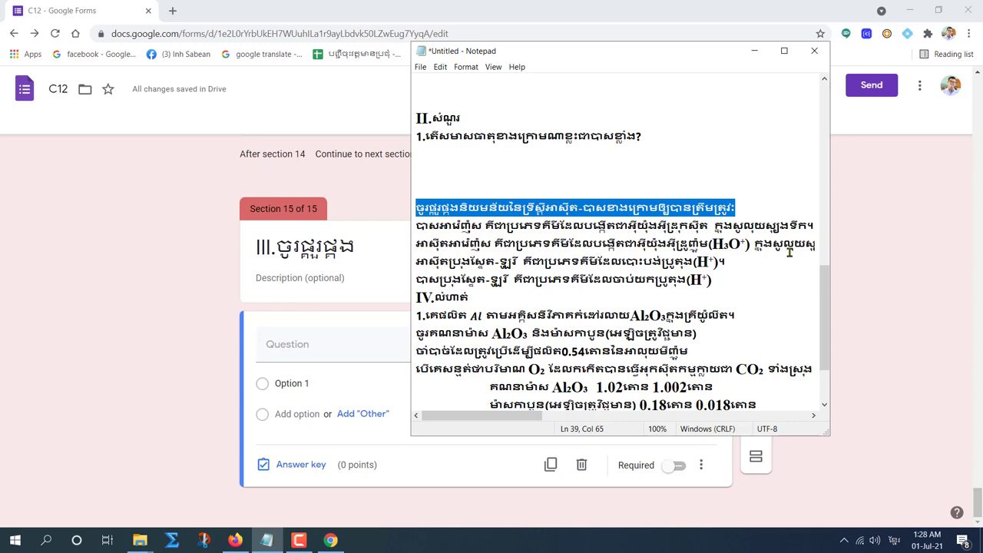
Fill section 15's description with the copied instruction for matching the acid-base theory definitions
click(276, 405)
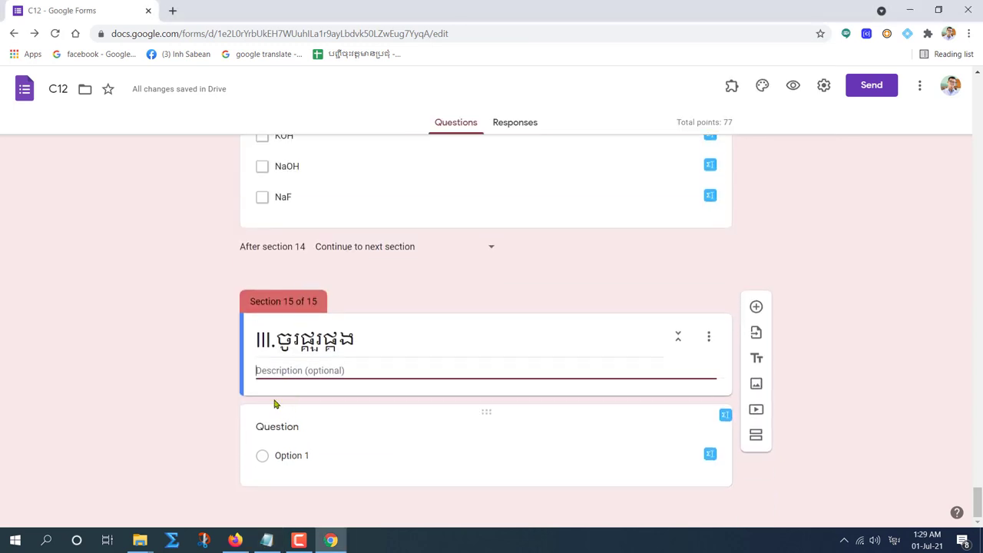
text(ចូរផ្គូផ្គងនិយមន័យនៃទ្រឹស្តីអាស៊ីត-បាសខាងក្រោមឲ្យបានត្រឹមត្រូវ)
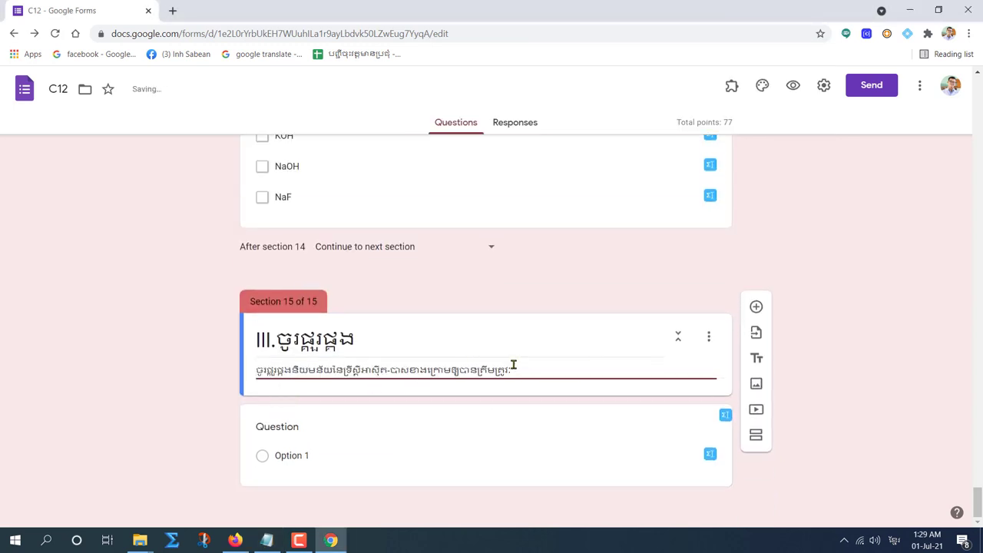
click(276, 435)
mouse_move(269, 531)
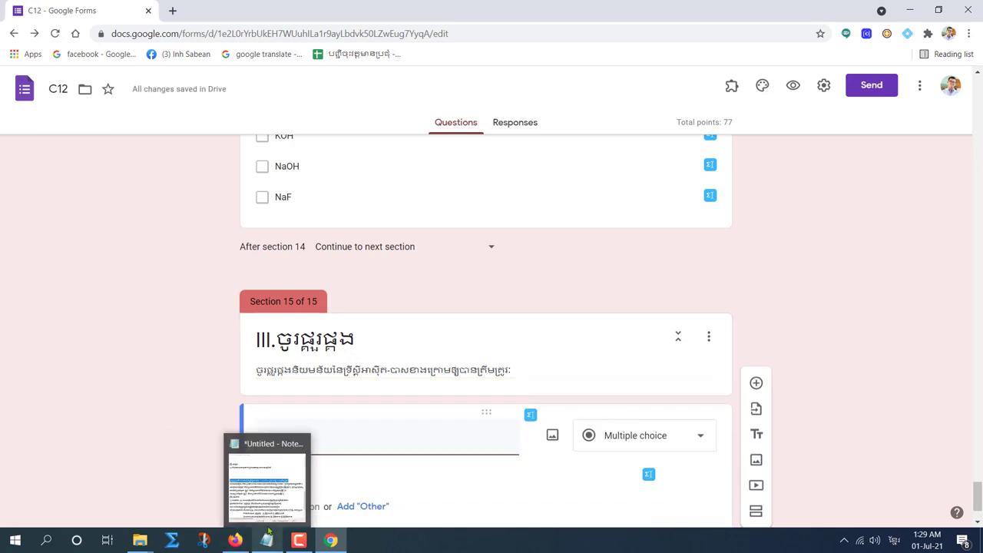
click(267, 484)
click(424, 224)
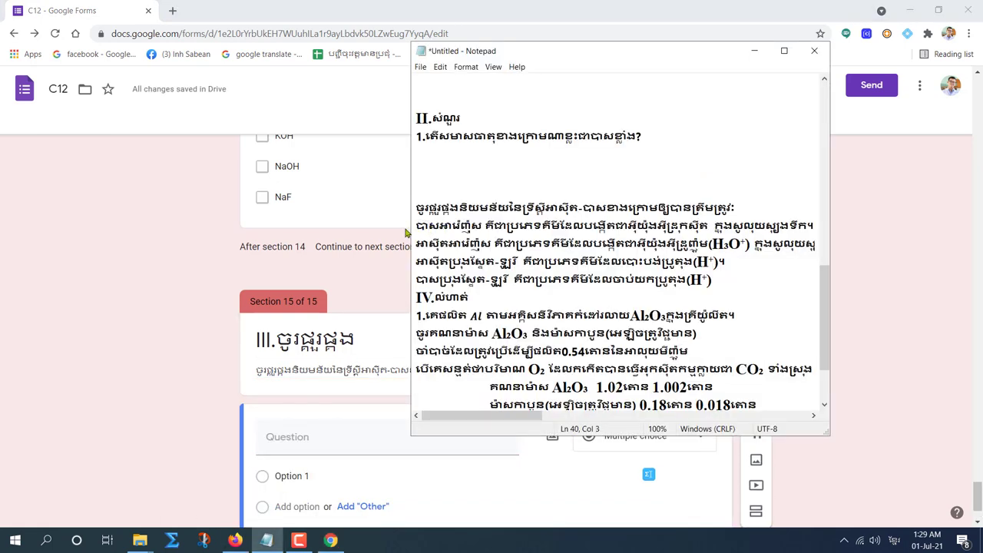
drag(425, 224, 485, 238)
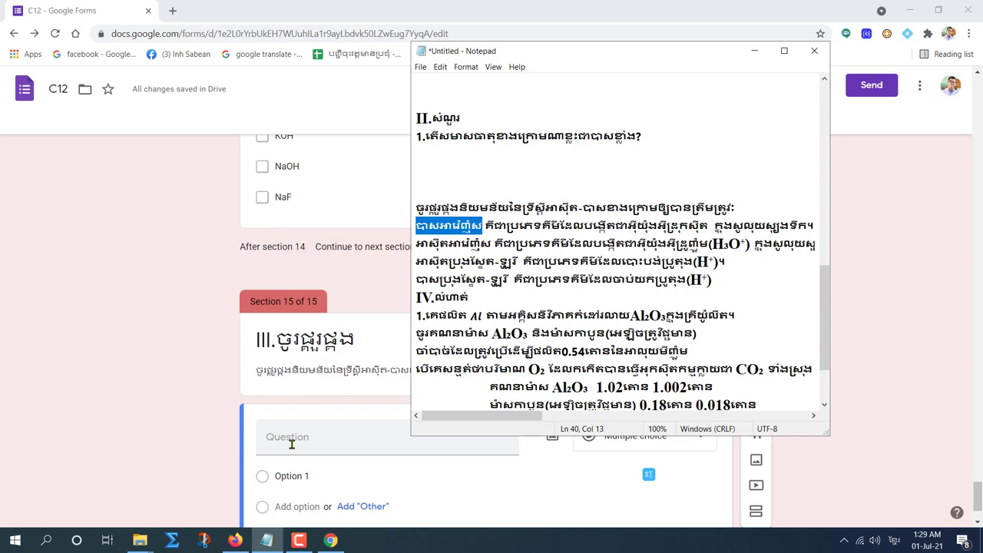
click(460, 225)
Move the matching instruction from section 15's description into the question title and change the question type to Multiple-choice grid
triple_click(292, 376)
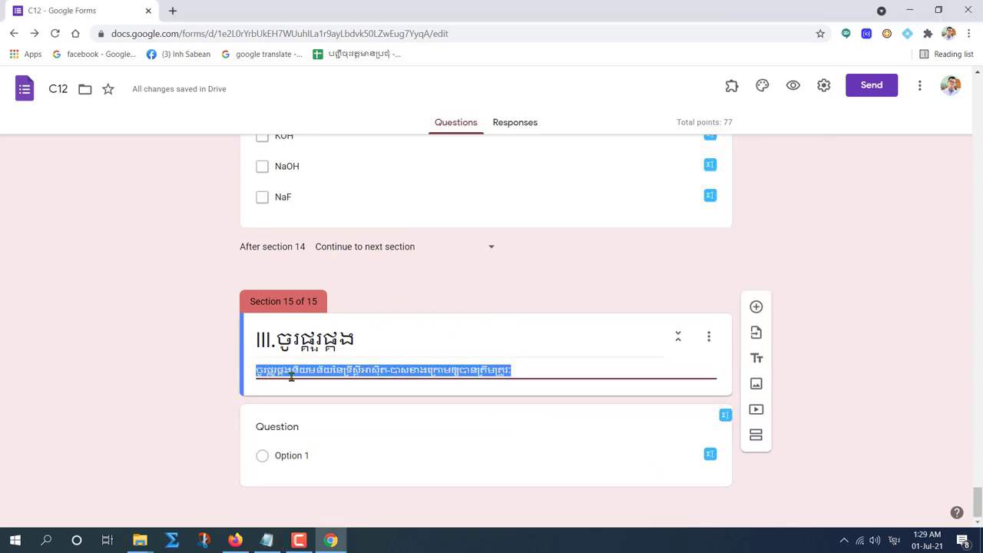
key(ctrl+x)
click(281, 432)
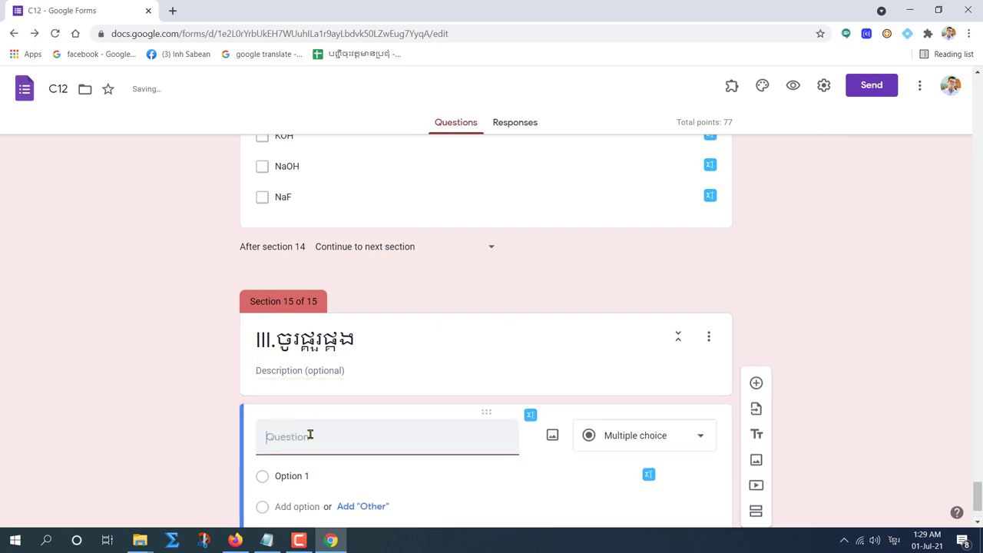
key(ctrl+v)
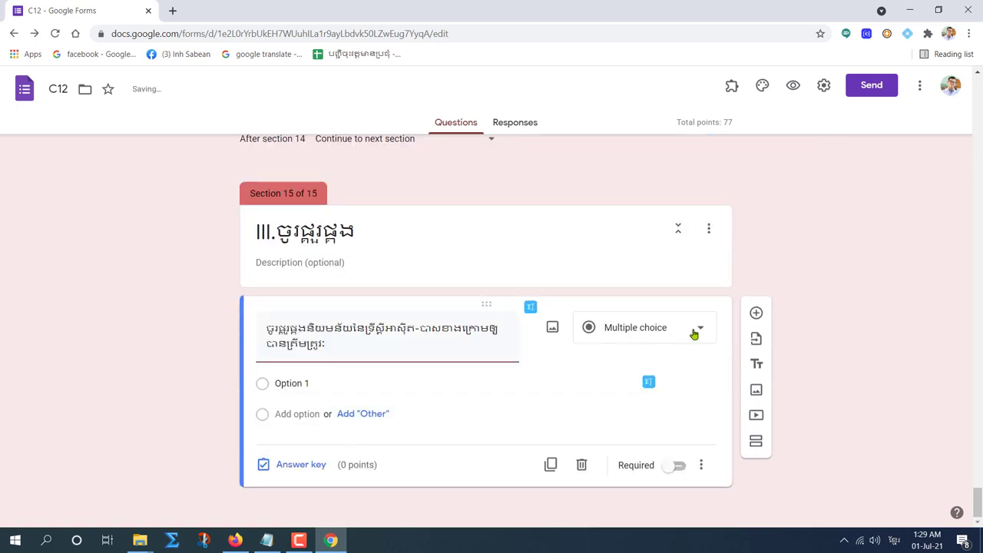
click(699, 328)
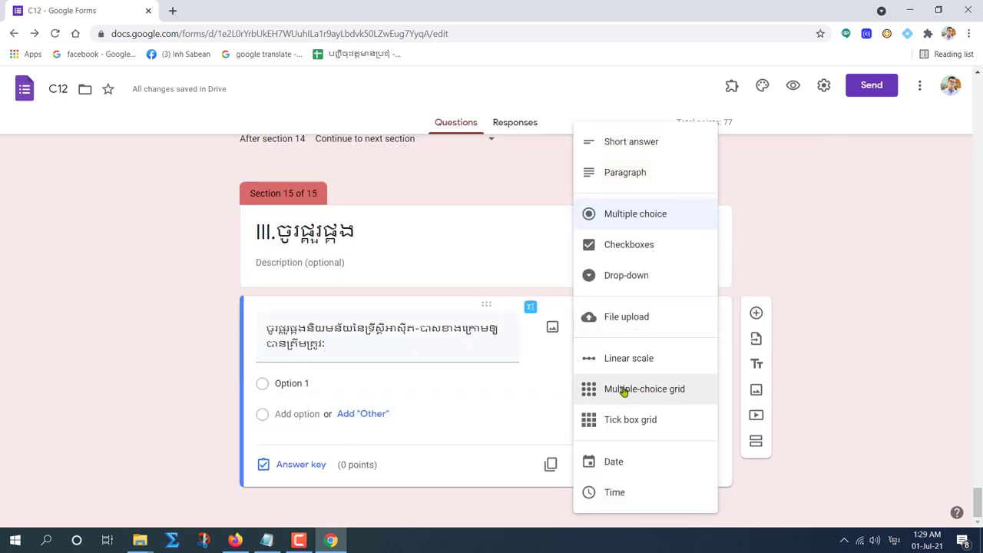
click(625, 390)
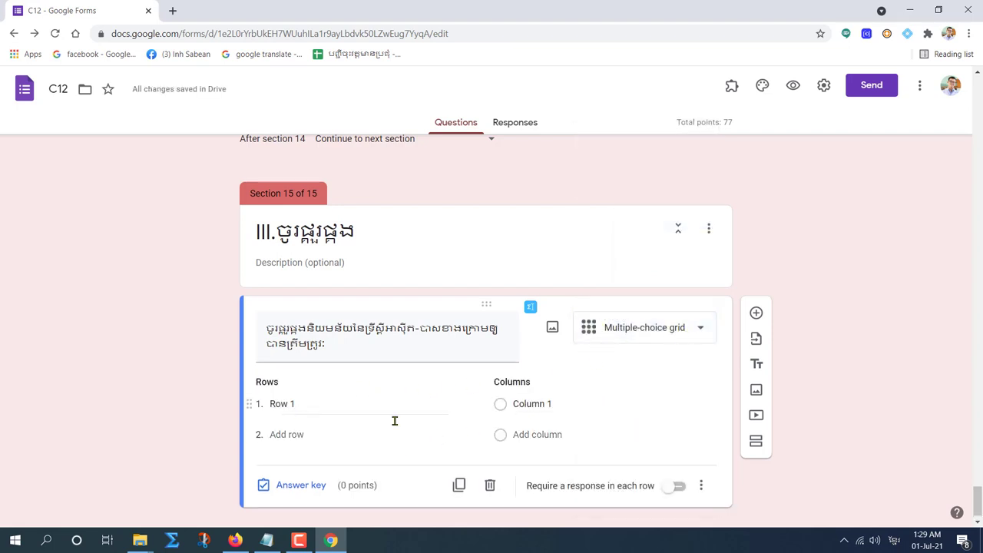
Cut the term "បាសអារ៉េញ៉ូស" from the Notepad notes and paste it as the grid's first row
click(266, 540)
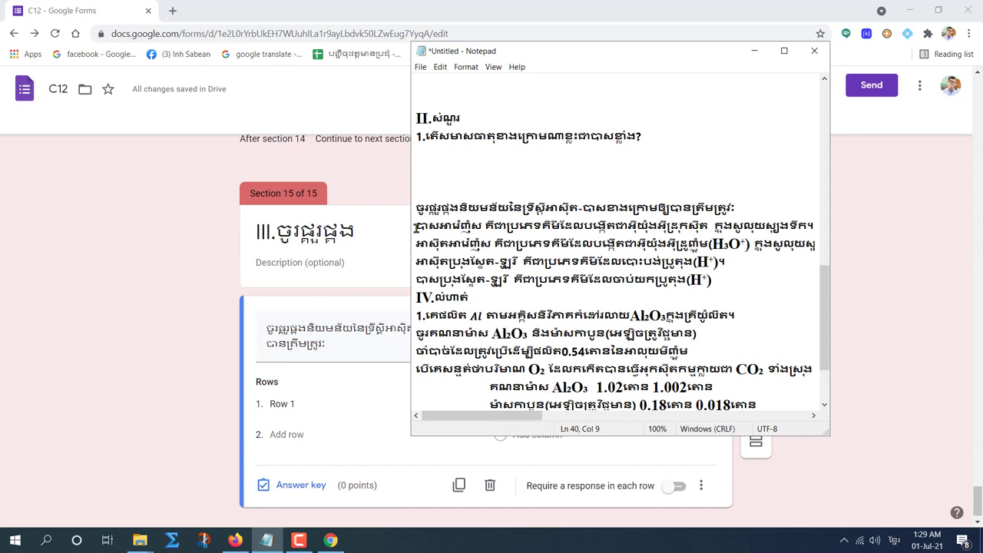
drag(415, 227, 483, 226)
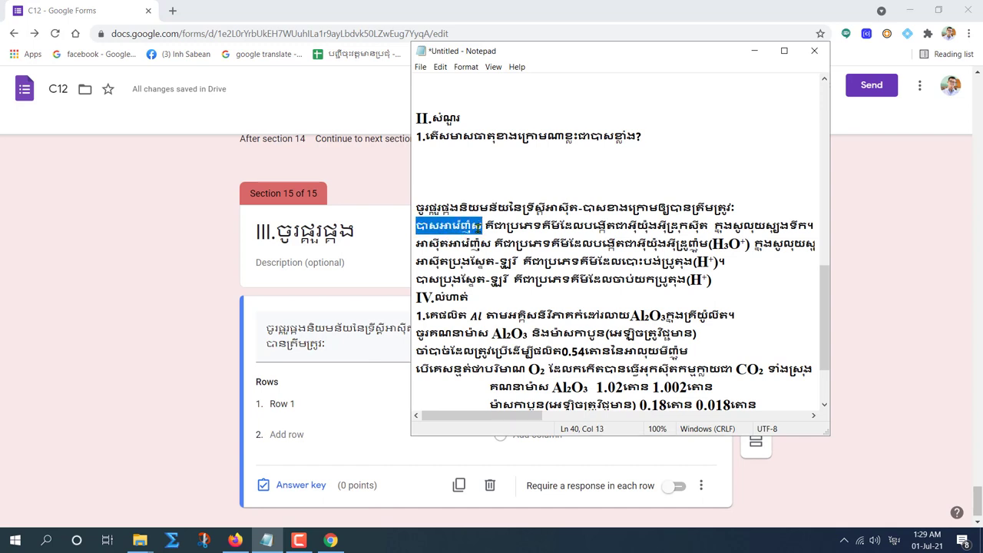
click(280, 400)
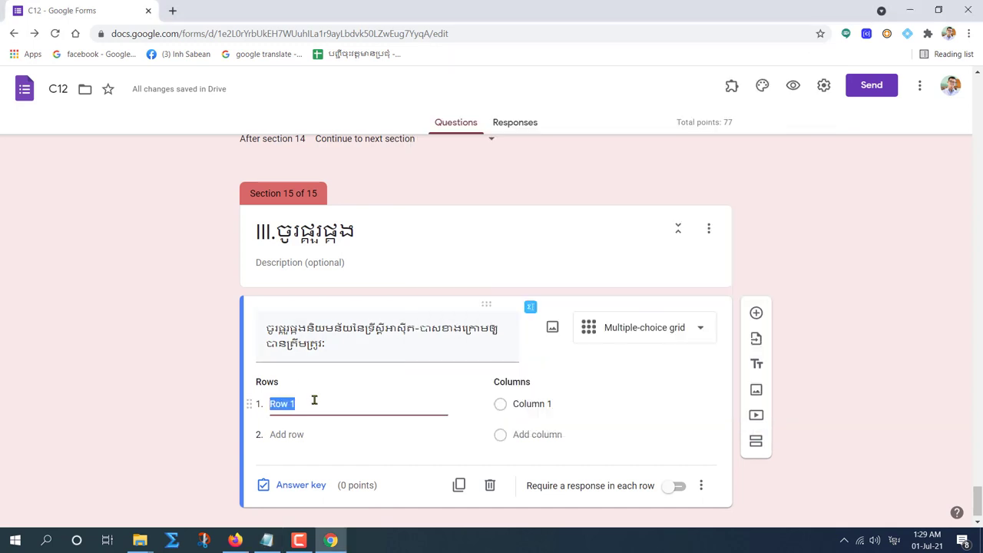
key(ctrl+v)
Cut "អាស៊ីតអារ៉េញ៉ូស" from the Notepad notes and paste it as the grid's second row
click(267, 540)
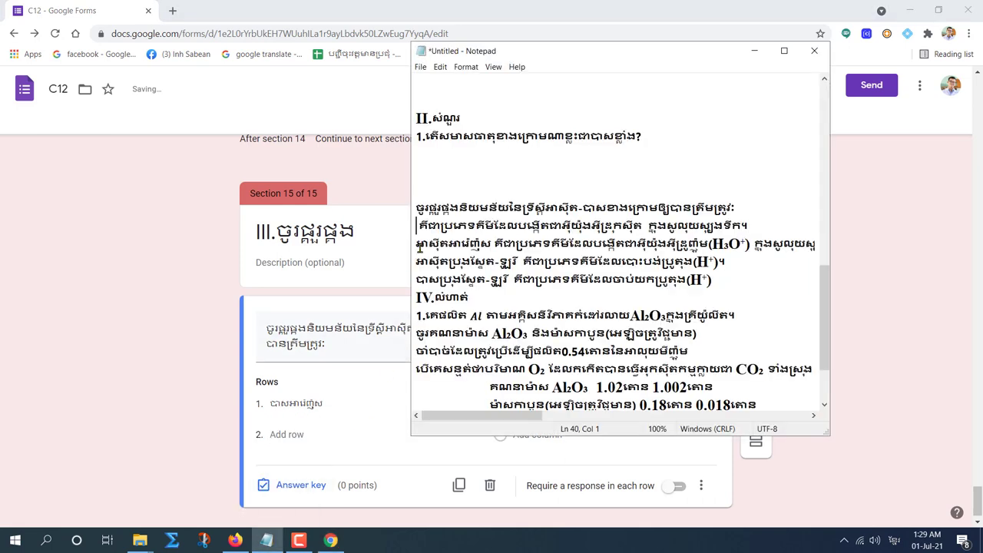
drag(420, 245, 489, 244)
key(ctrl+x)
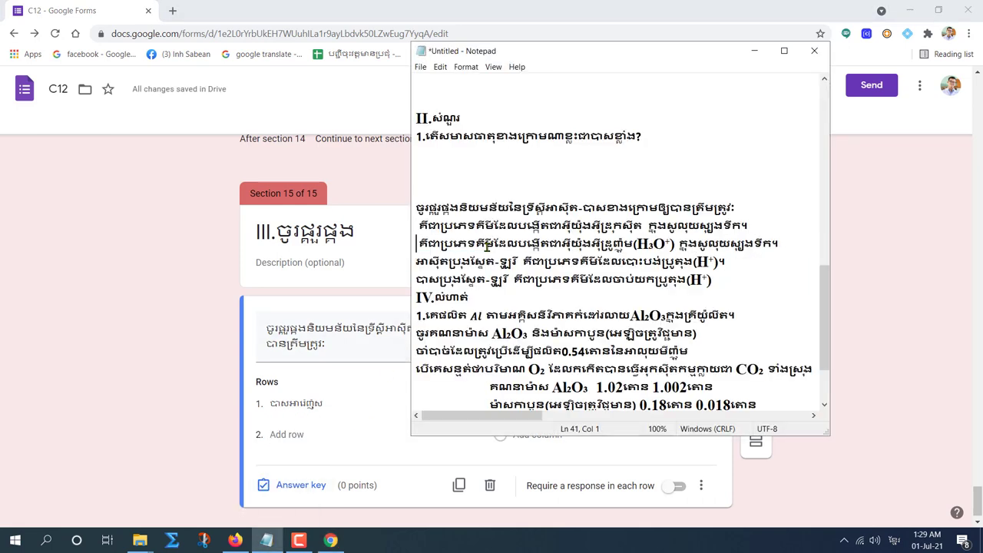
click(292, 429)
key(ctrl+v)
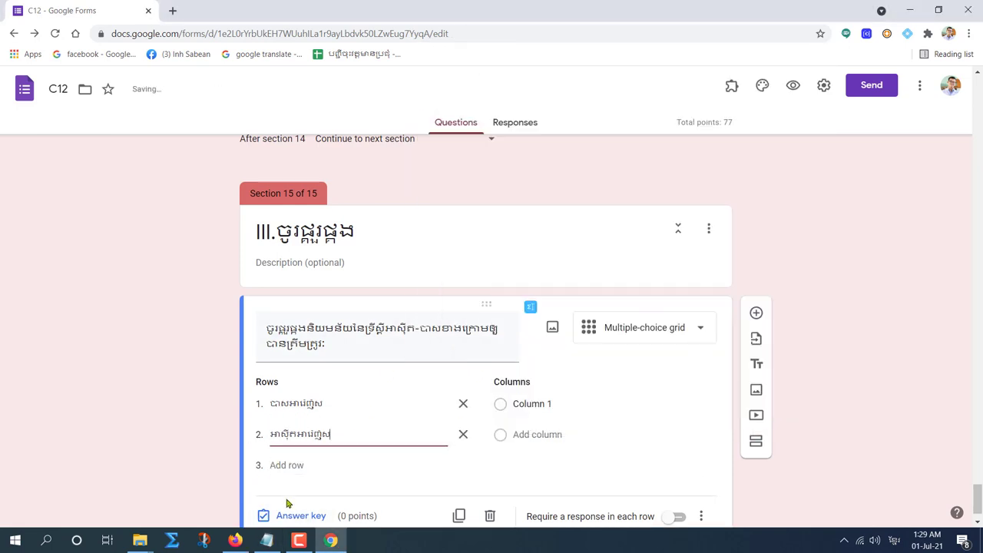
Cut "អាស៊ីតប្រុងស្តែត-ឡូរី" from the Notepad notes and paste it as the grid's third row
click(266, 540)
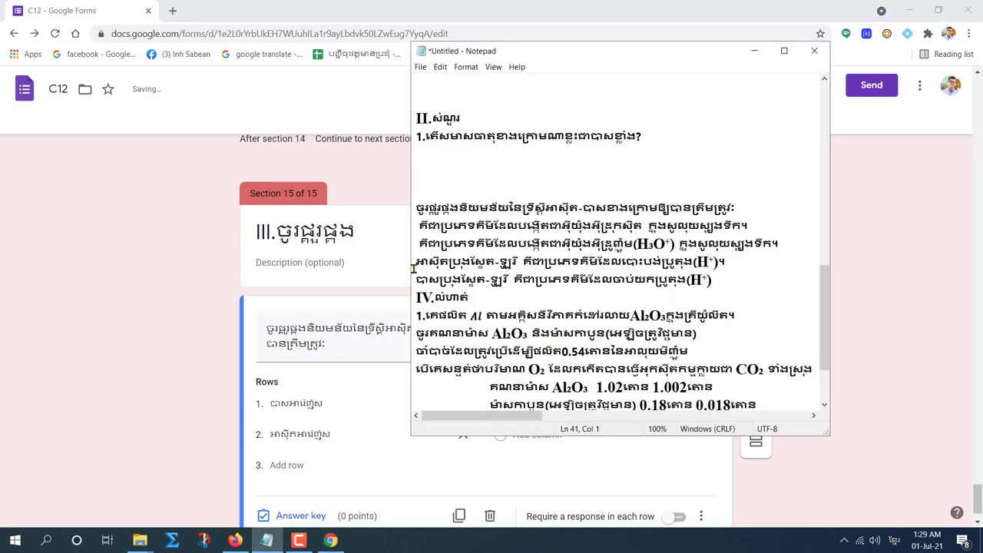
drag(415, 262, 515, 262)
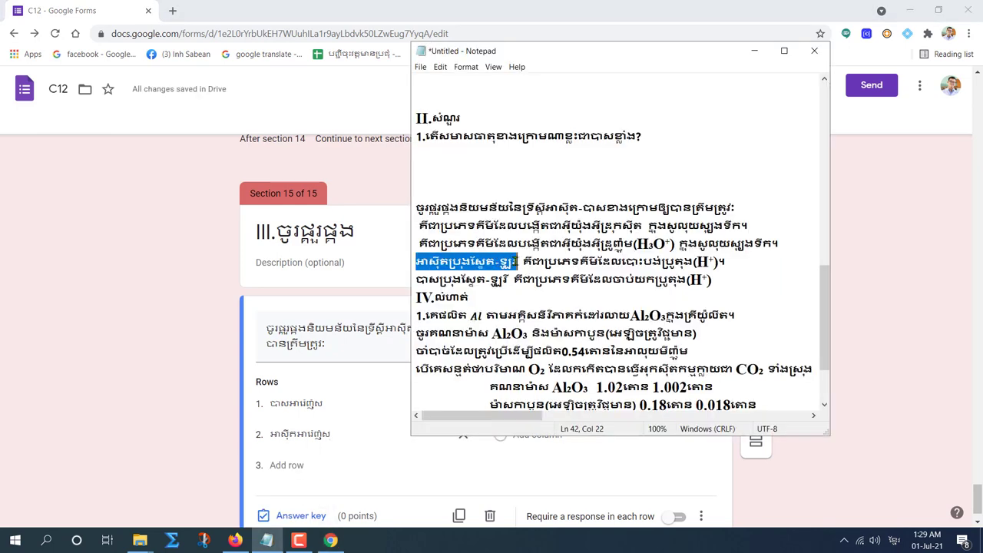
key(ctrl+x)
click(318, 465)
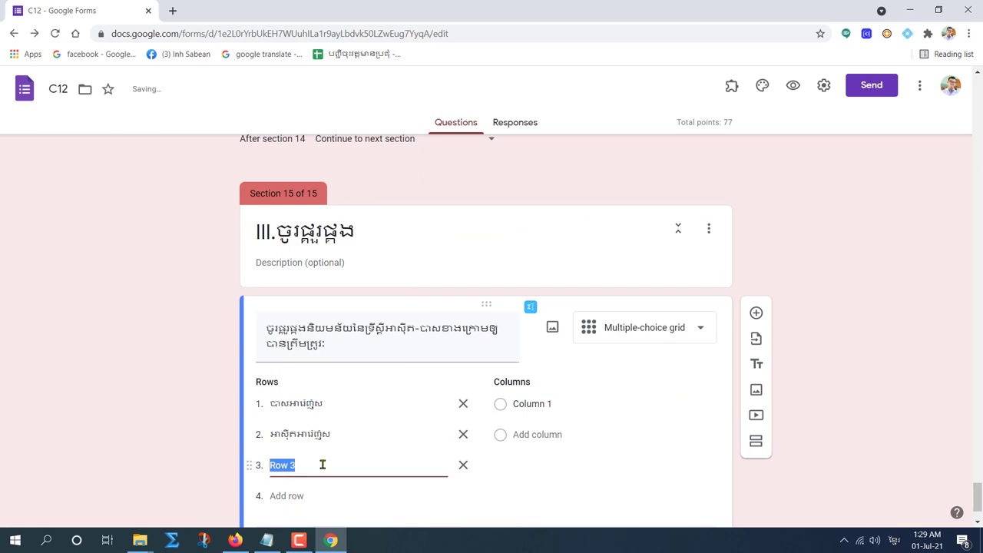
key(ctrl+v)
Cut "បាសប្រុងស្តែត-ឡូរី" from the Notepad notes and paste it as the grid's fourth row
mouse_move(266, 540)
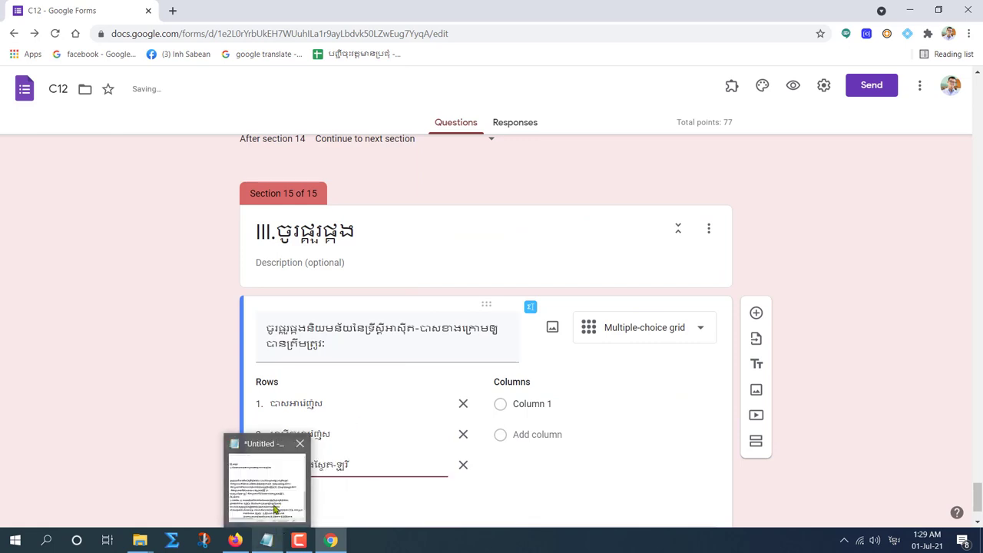
click(274, 509)
drag(417, 280, 511, 280)
key(ctrl+x)
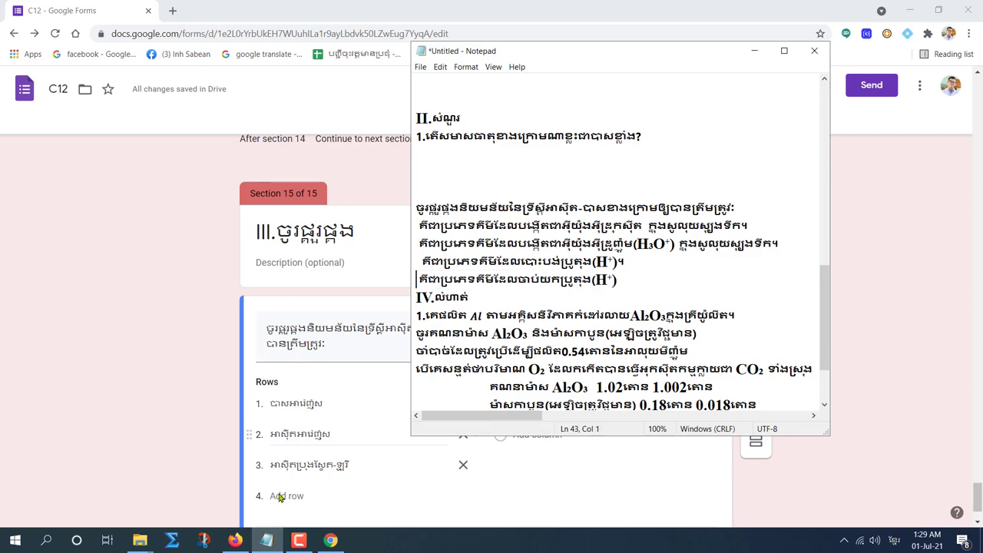
click(311, 495)
key(ctrl+v)
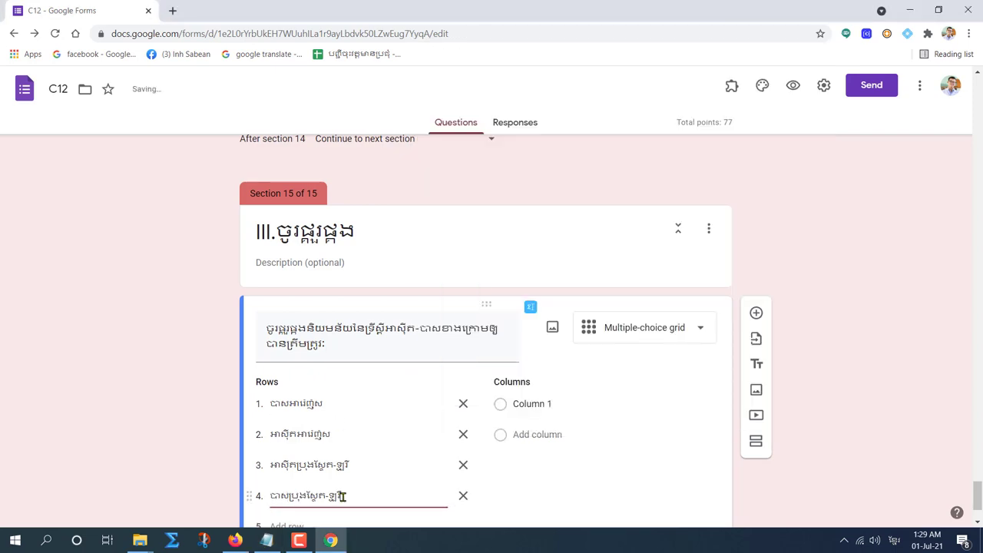
Copy the four remaining definition lines from the Notepad notes and paste them as the grid's columns
click(267, 540)
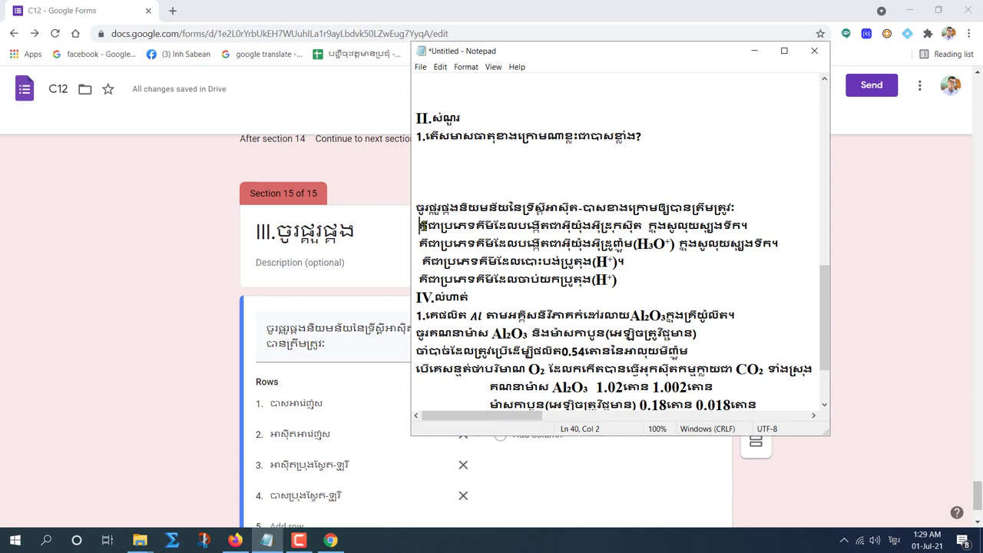
drag(415, 225, 648, 283)
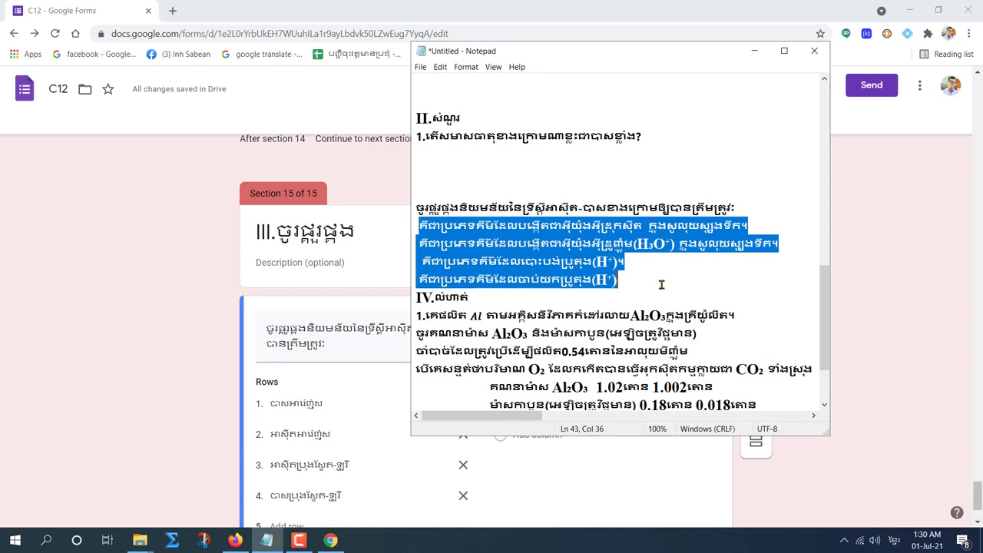
click(491, 461)
click(530, 403)
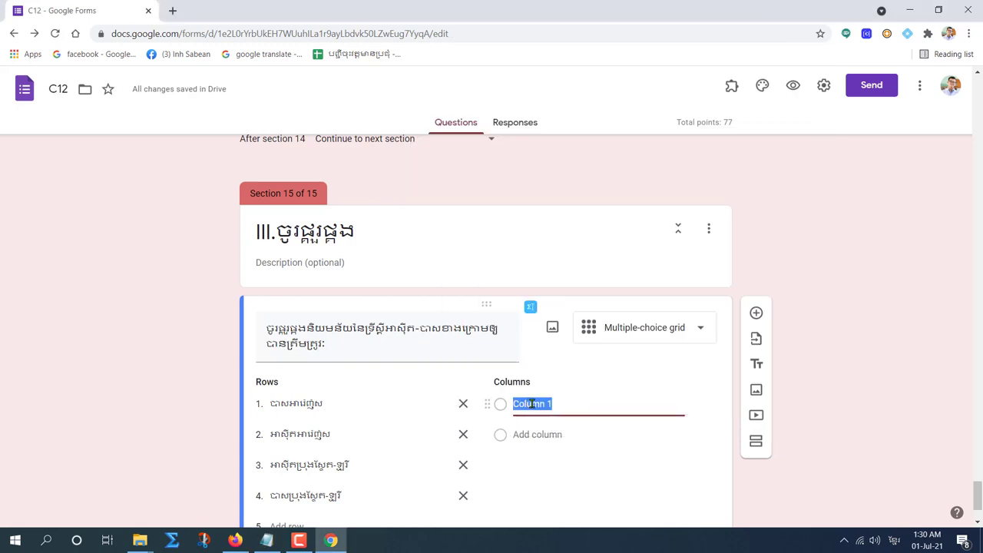
key(ctrl+v)
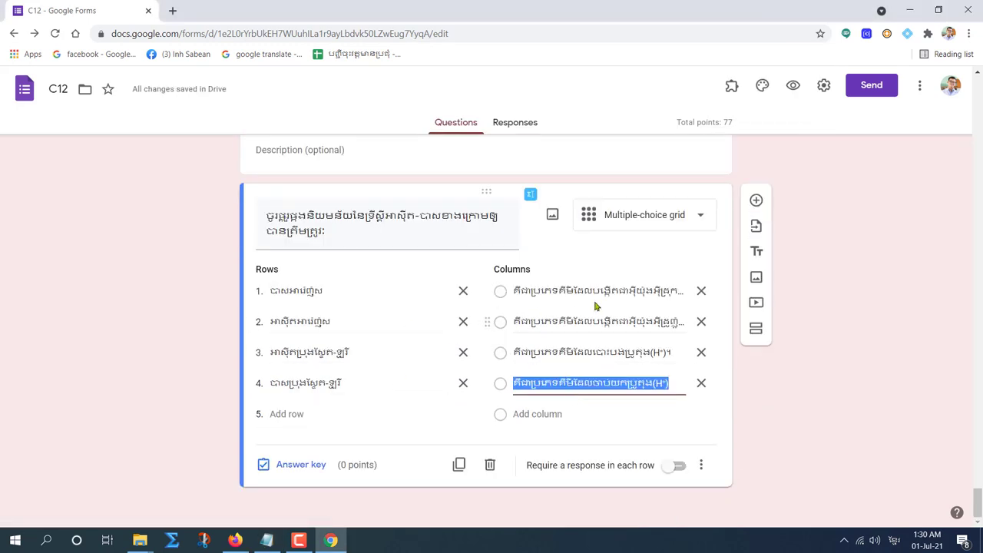
In the grid's answer key, mark column 1 for row 1, column 2 for row 2, column 4 for row 3 and column 3 for row 4
click(298, 466)
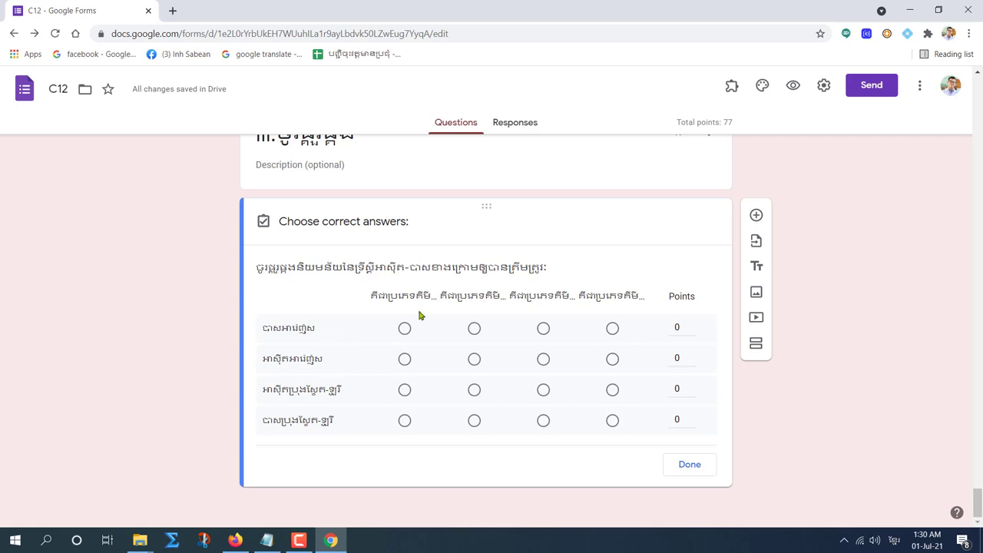
click(408, 335)
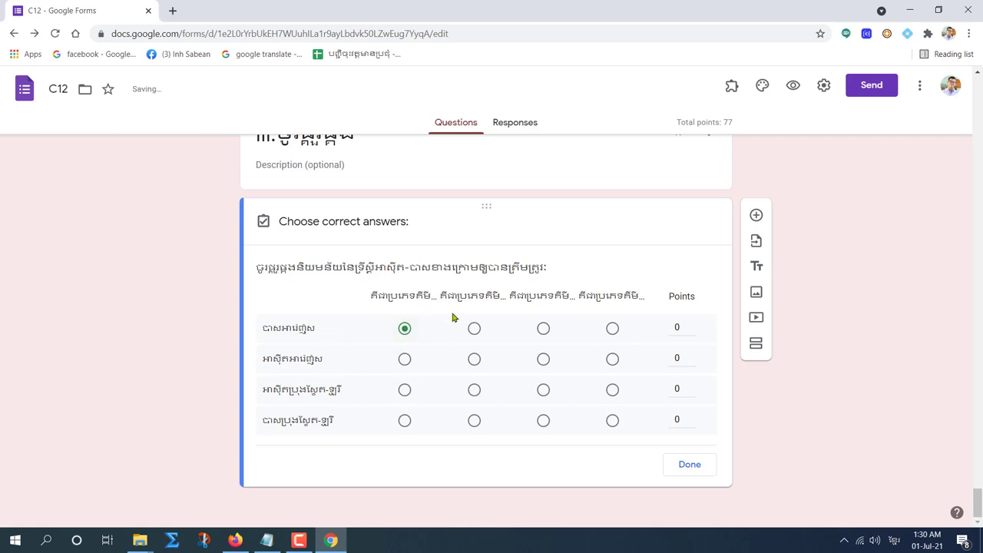
click(474, 360)
click(612, 390)
click(543, 421)
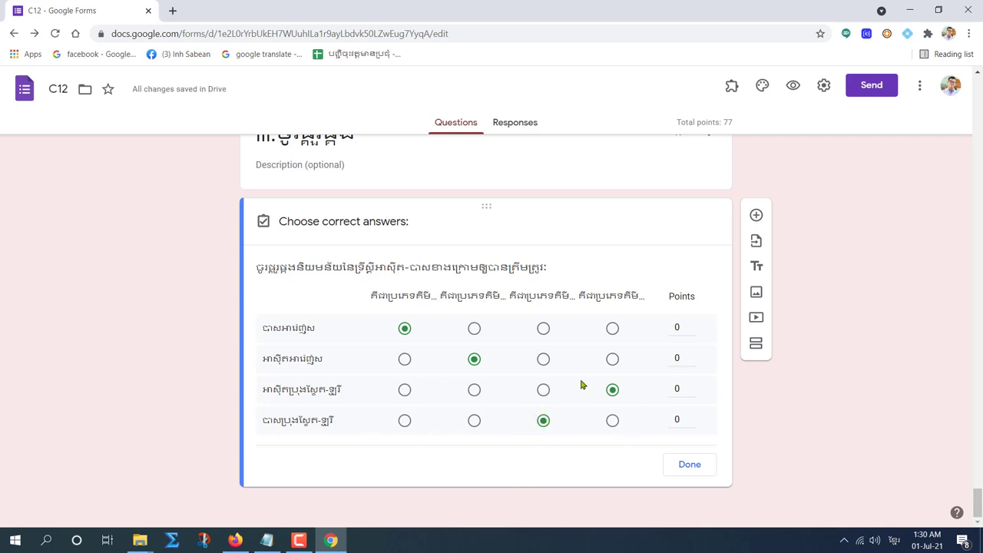
Give the first two answer rows 2 points each, split 3 points across the last two rows, and finish the answer key
click(692, 325)
click(691, 325)
click(691, 331)
click(691, 357)
click(691, 356)
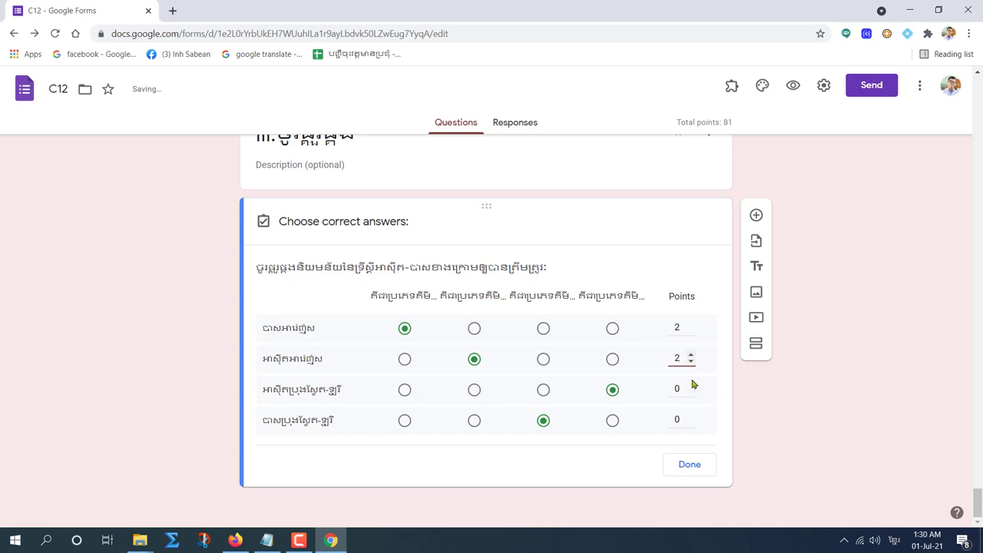
click(692, 386)
click(691, 387)
click(691, 387)
click(691, 418)
click(686, 466)
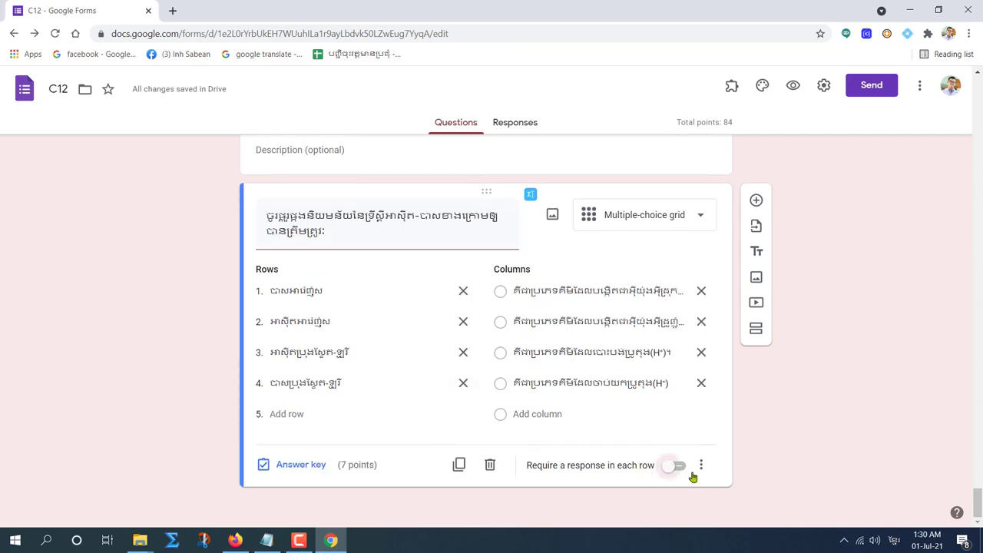
Require a response in each row of the grid question
click(676, 466)
click(700, 464)
click(761, 497)
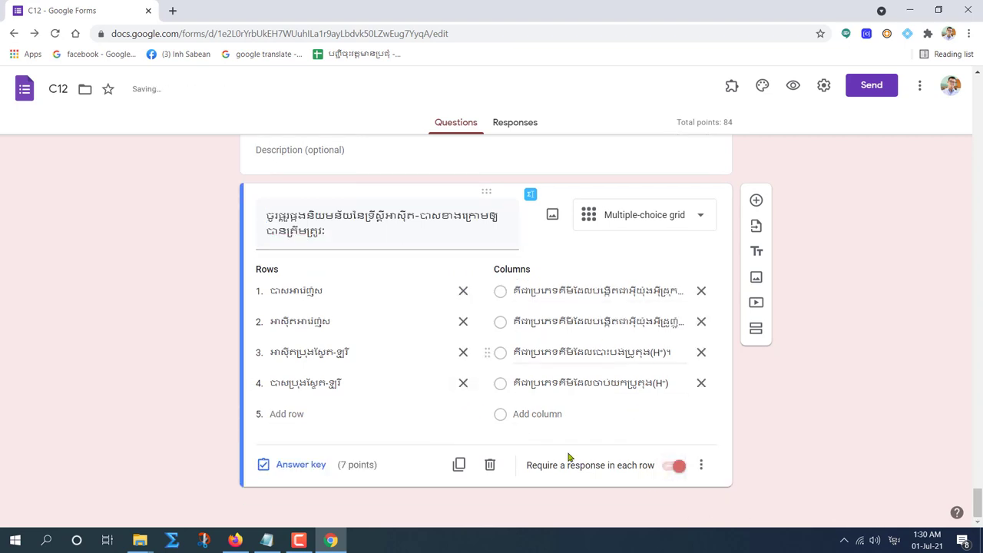
scroll(461, 330, up, 2)
scroll(345, 367, down, 2)
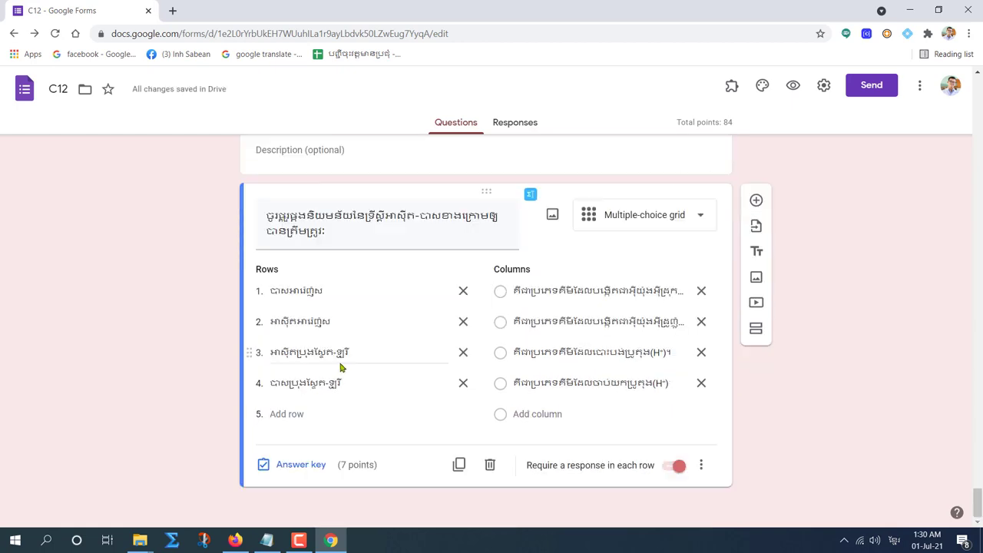
scroll(371, 352, up, 2)
scroll(370, 362, down, 2)
scroll(573, 325, up, 2)
scroll(830, 385, down, 2)
Add a new section after the acid-base grid and title it "IV.លំហាត់", copied from the Notepad notes
click(756, 328)
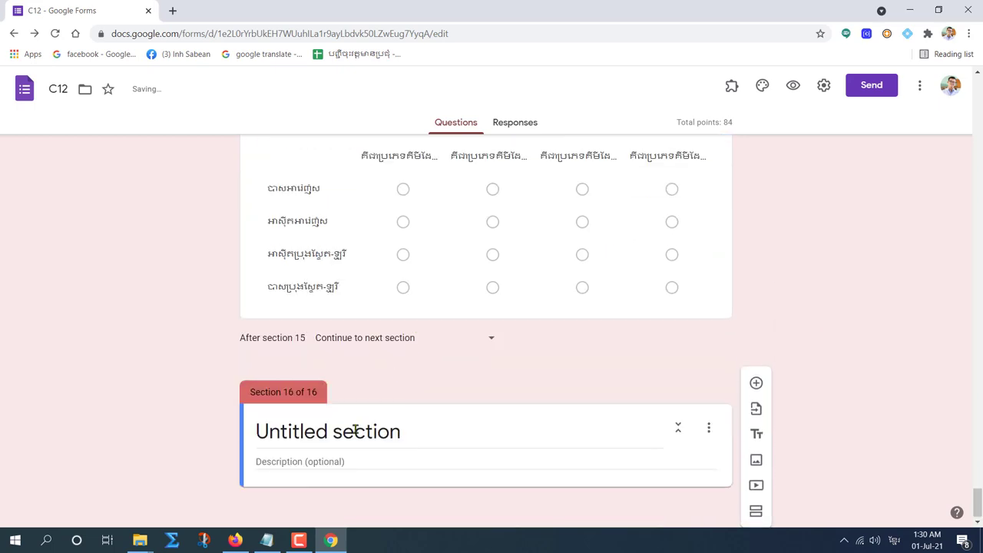
click(355, 430)
click(266, 540)
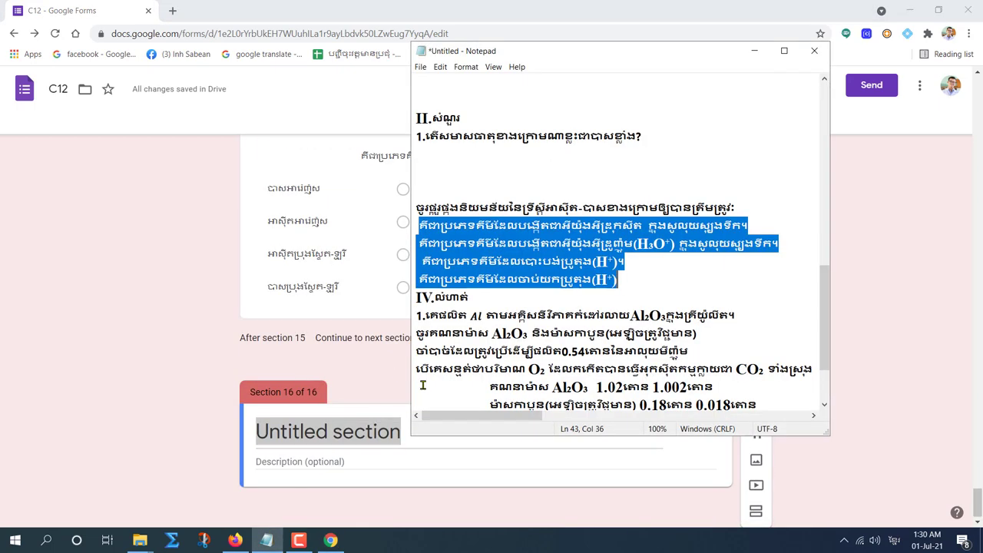
drag(416, 299, 497, 300)
key(ctrl+c)
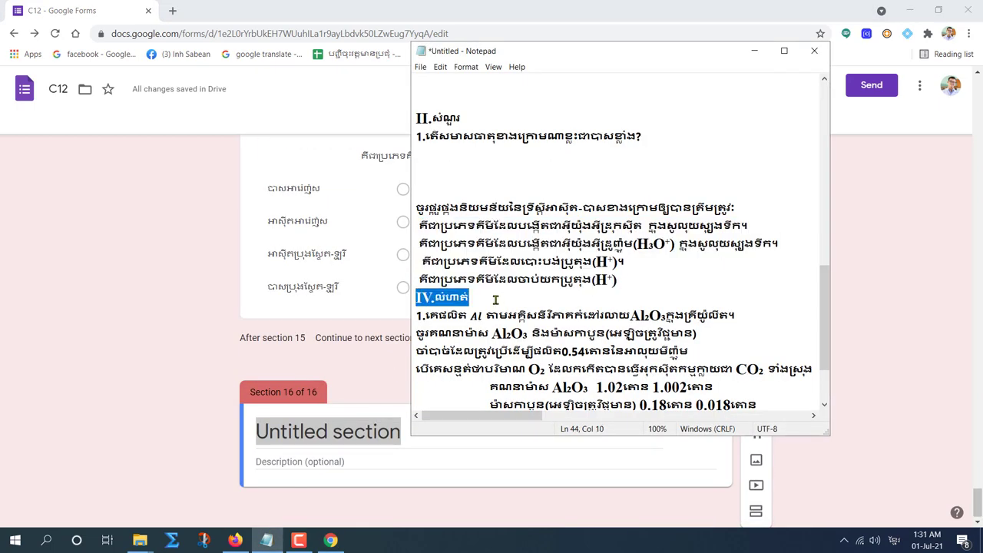
click(328, 428)
drag(395, 430, 235, 437)
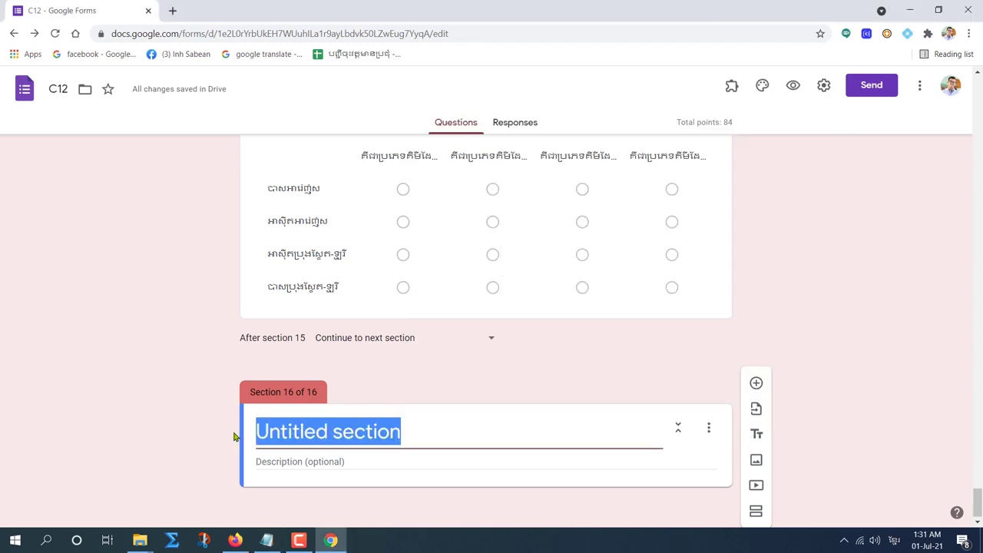
key(ctrl+v)
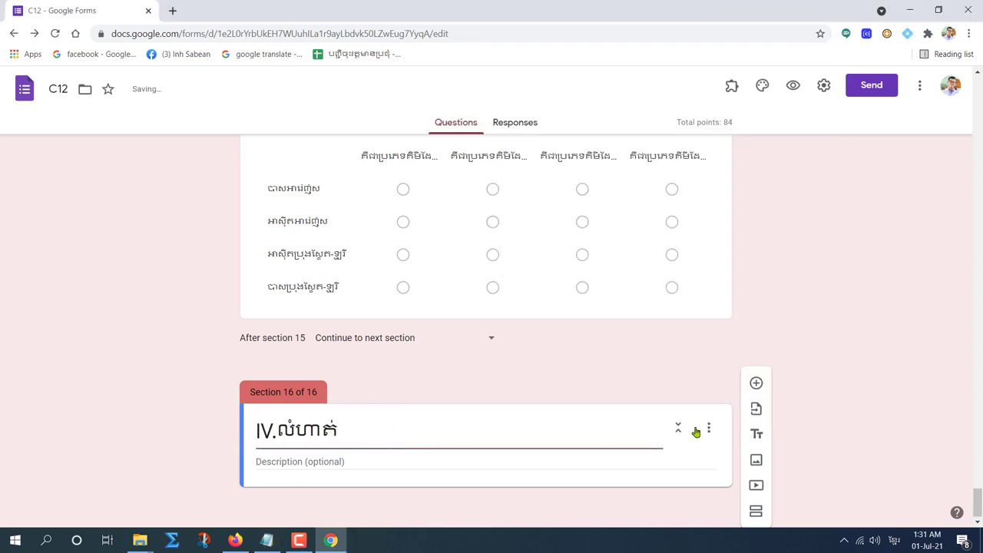
Add a question to section IV with the problem text of item 2.7 from the notes, numbered "1."
click(756, 382)
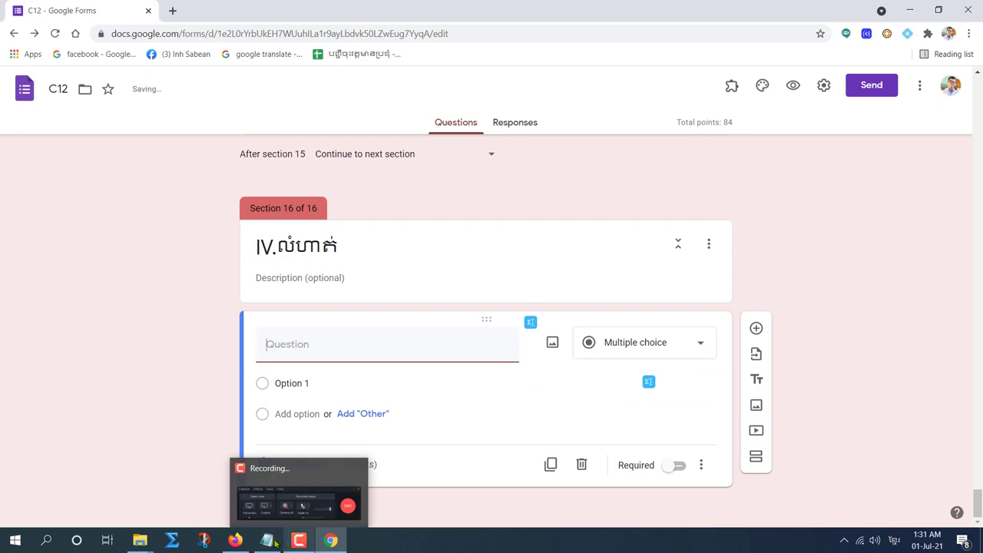
click(267, 540)
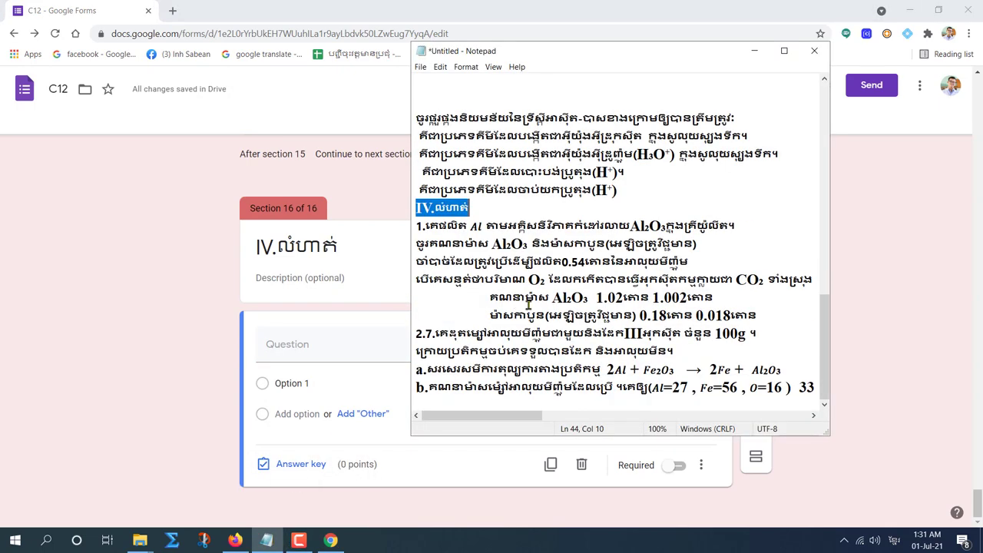
drag(436, 332, 769, 345)
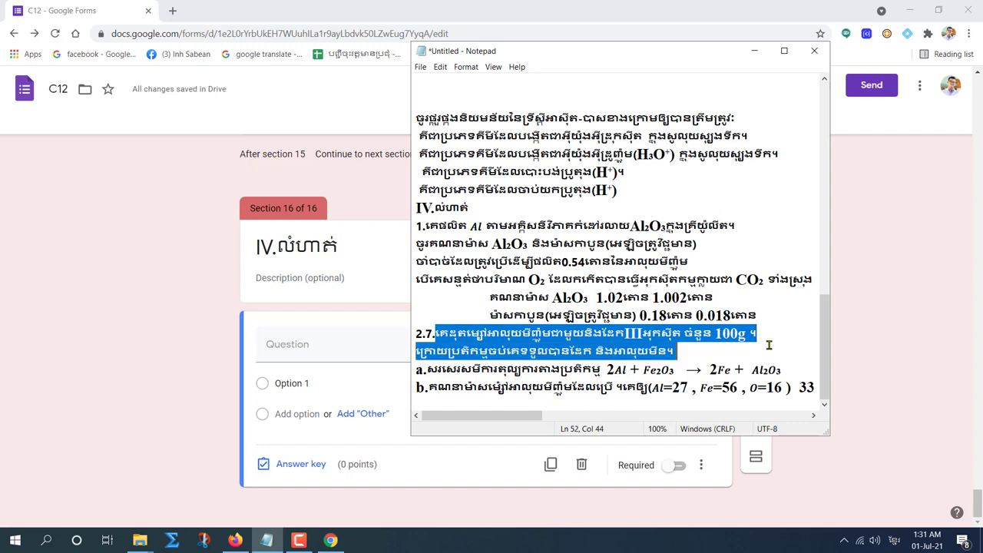
click(300, 345)
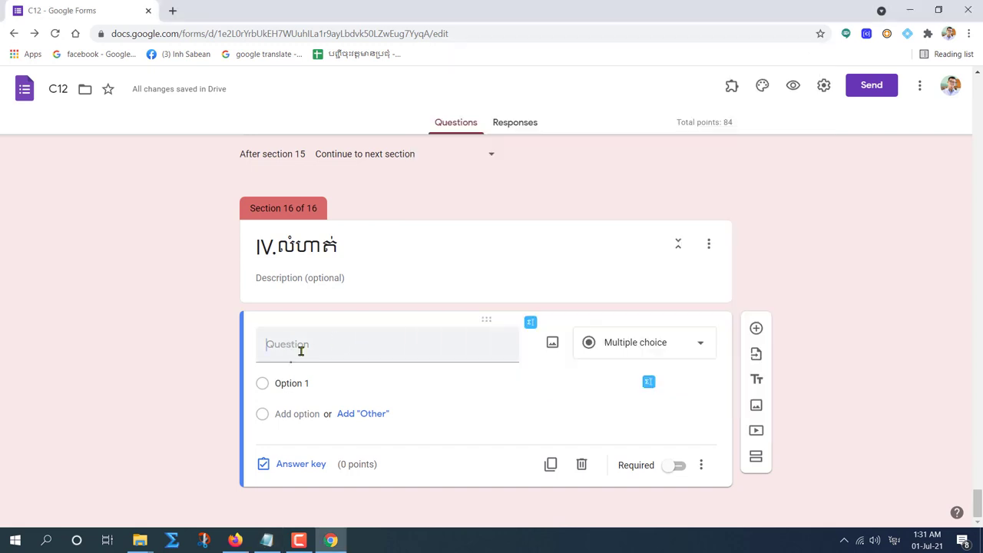
text(គេនុតម្សៅអាលុយមីញ៉ូមជាមួយនិងដែកIIIអុកស៊ីត ចំនួន 100g ។ក្រោយប្រតិកម្មចប់គេទទួលបានដែក និងអាលុយមីន។)
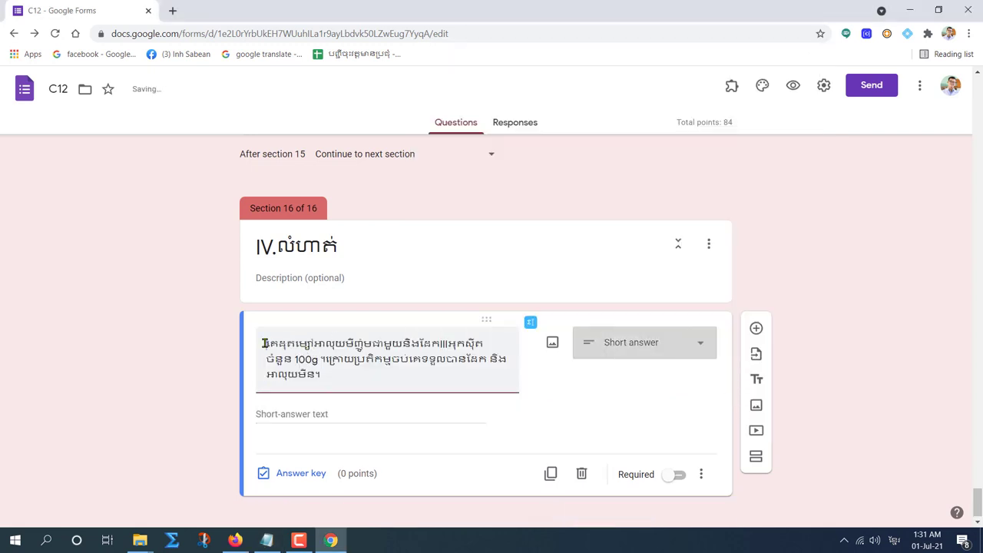
key(ctrl+Home)
text(1.)
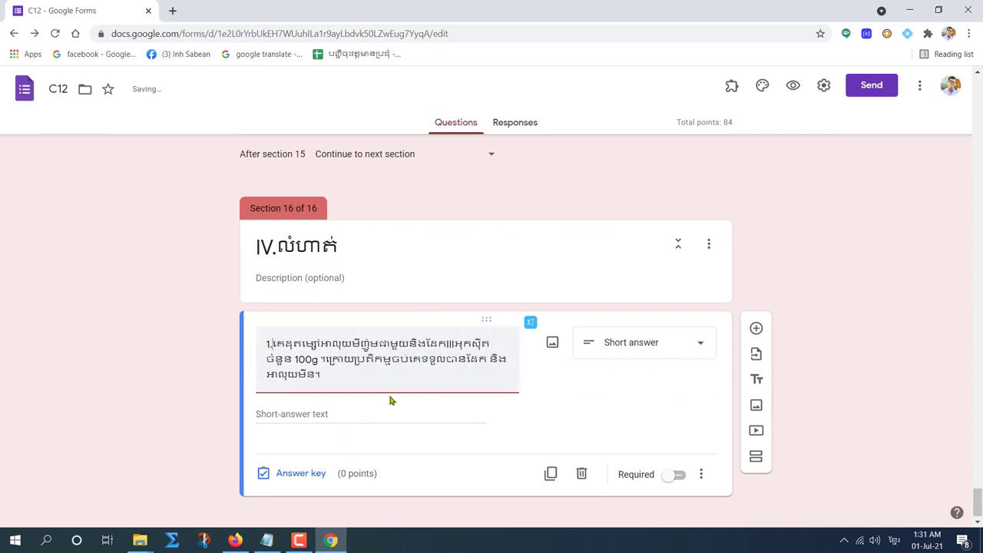
Make the question a multiple-choice grid and copy "a.សរសេរសមីការតុល្យការតាងប្រតិកម្ម" from the notes, without its equation, into row 1
click(705, 345)
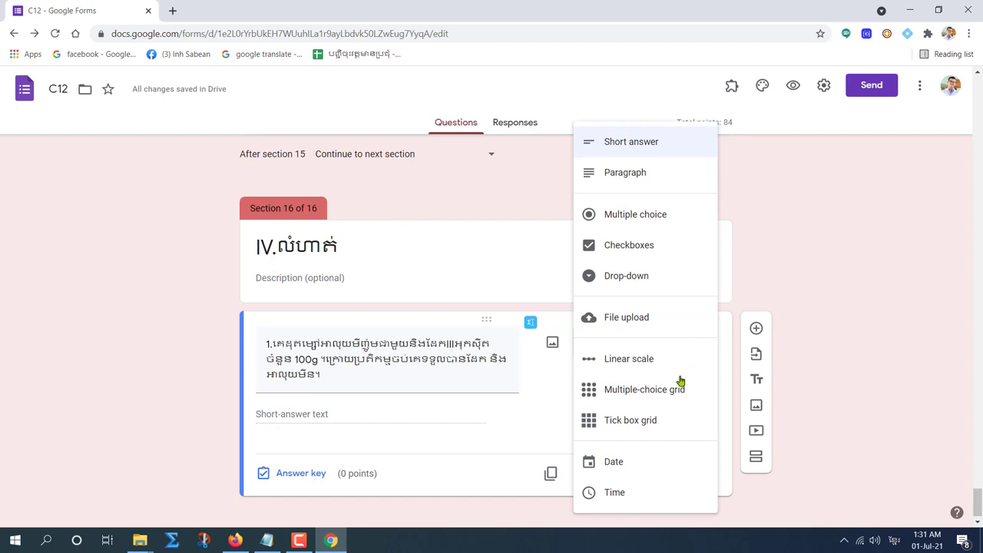
click(623, 390)
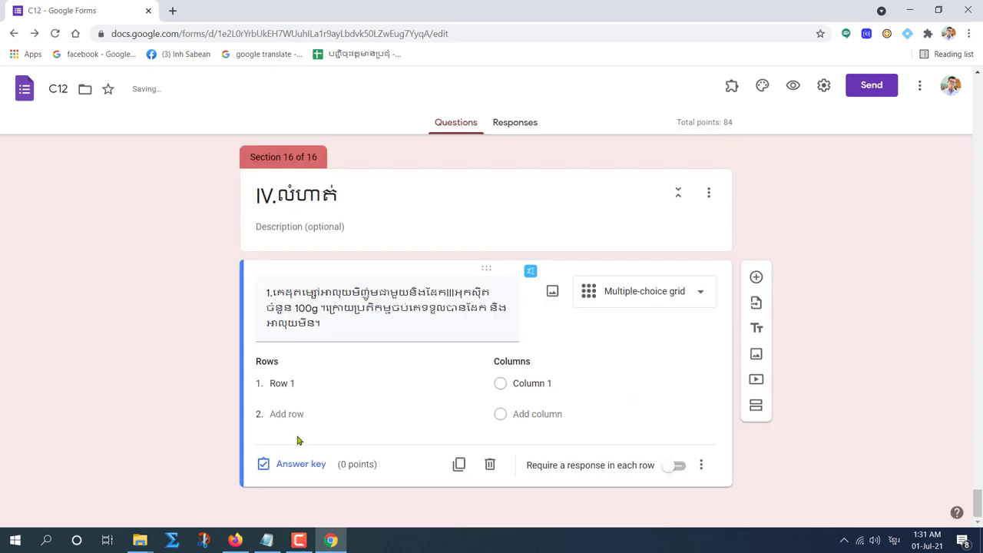
click(267, 541)
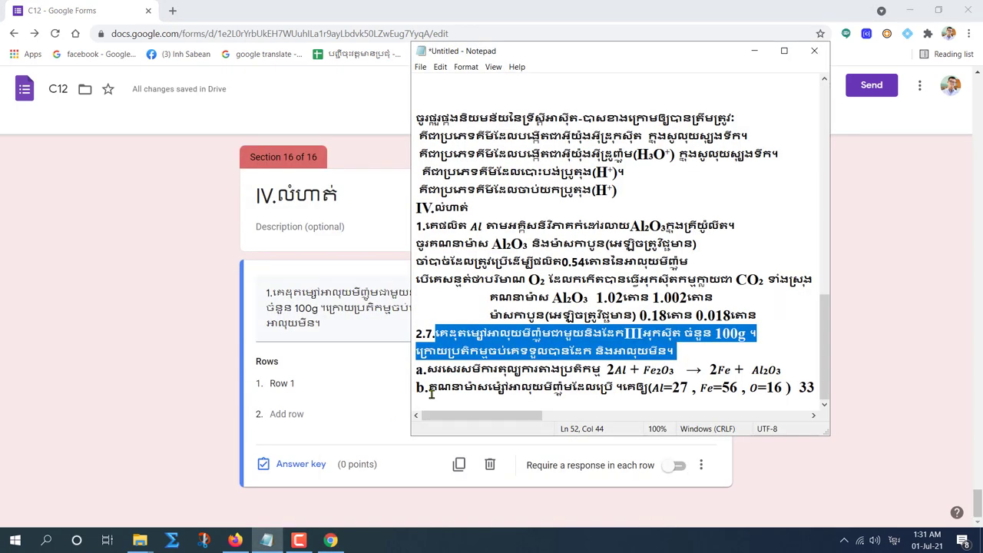
drag(416, 372, 602, 372)
key(ctrl+c)
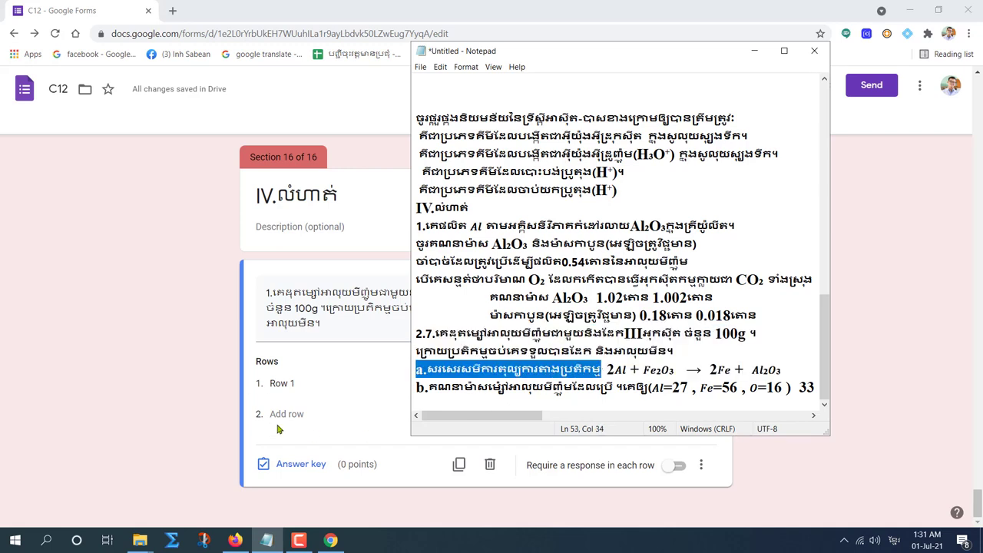
click(279, 382)
key(ctrl+v)
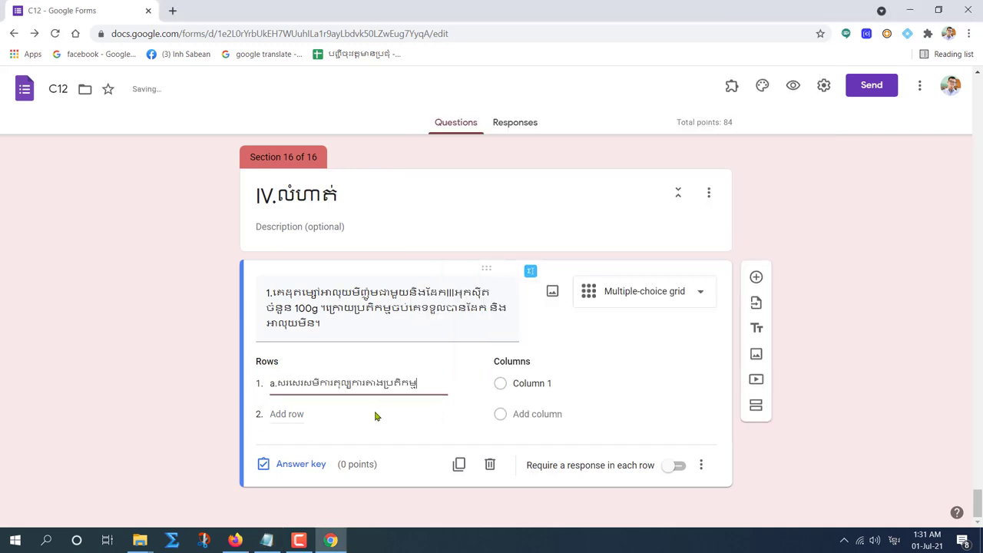
Cut part b, through the given values Al=27, Fe=56, O=16, from the notes and paste it as row 2 of the grid
click(266, 540)
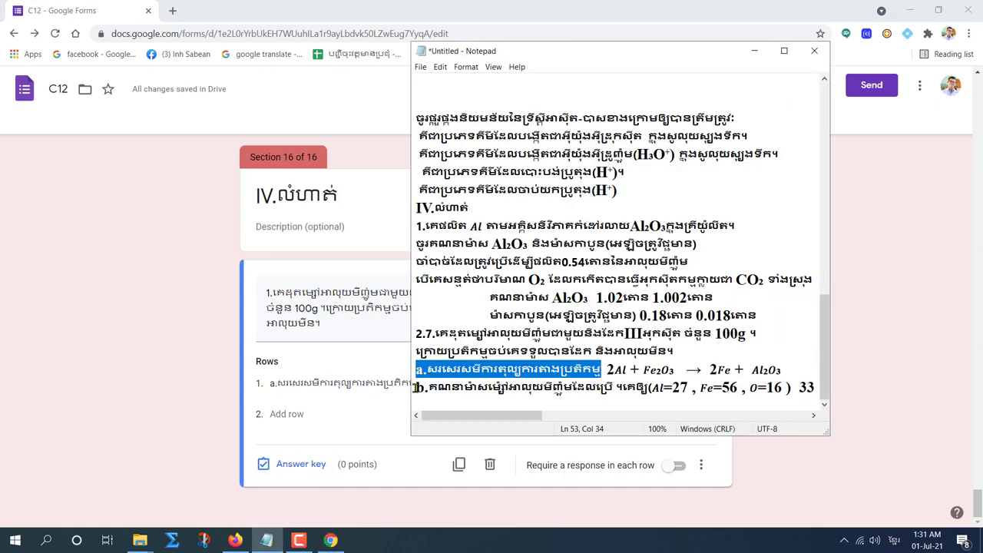
drag(416, 388, 788, 389)
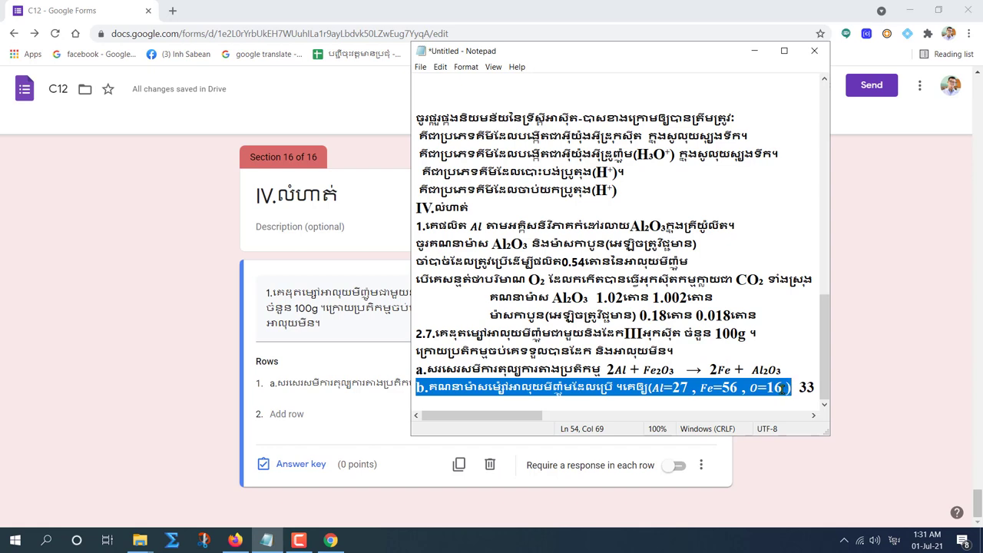
key(ctrl+x)
click(332, 419)
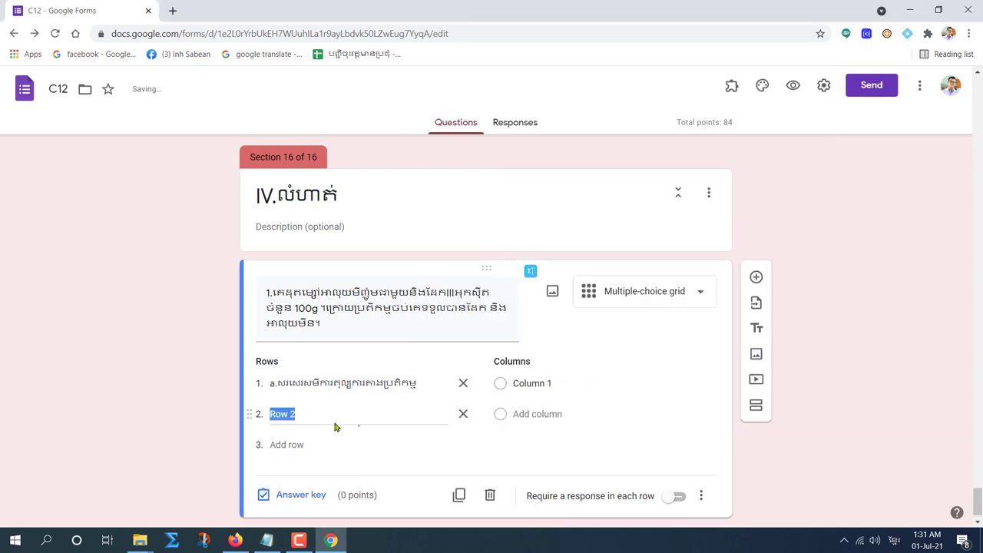
key(ctrl+v)
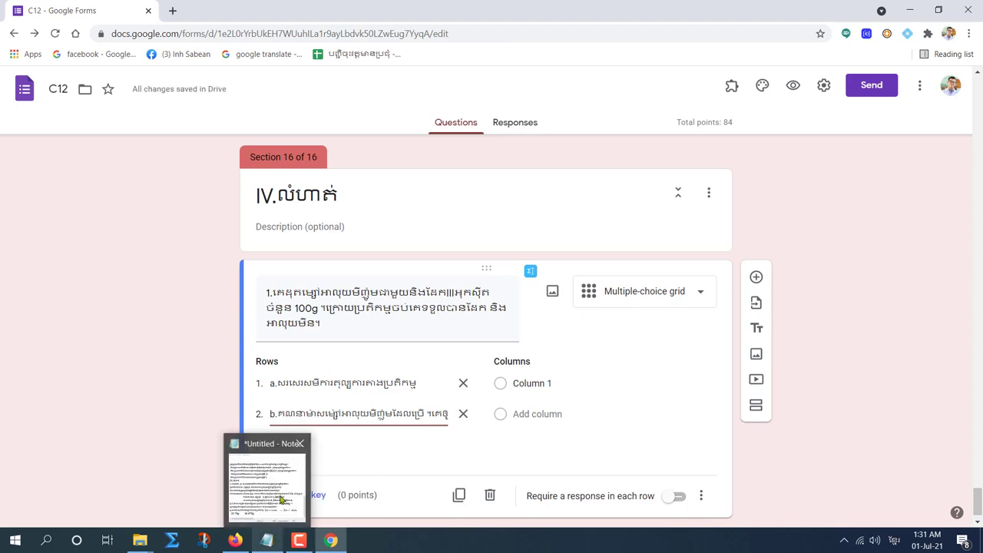
Cut the equation 2Al + Fe₂O₃ → 2Fe + Al₂O₃ from the notes and paste it as column 2 of the grid
click(266, 540)
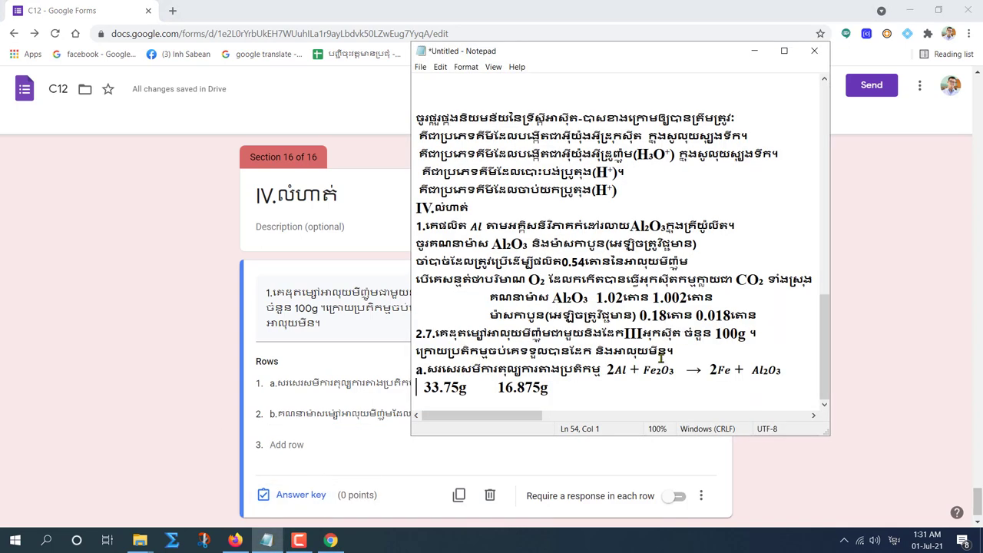
drag(609, 370, 804, 371)
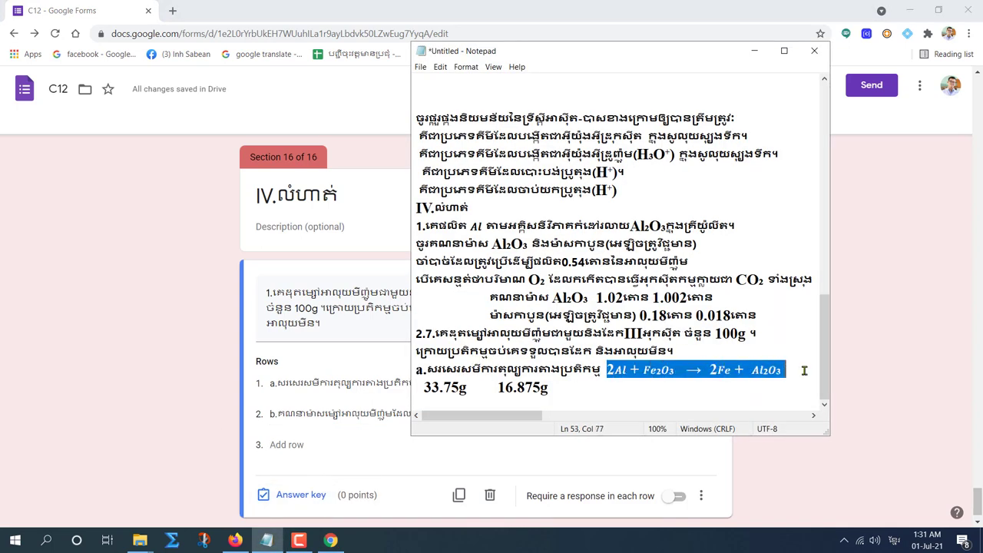
key(Delete)
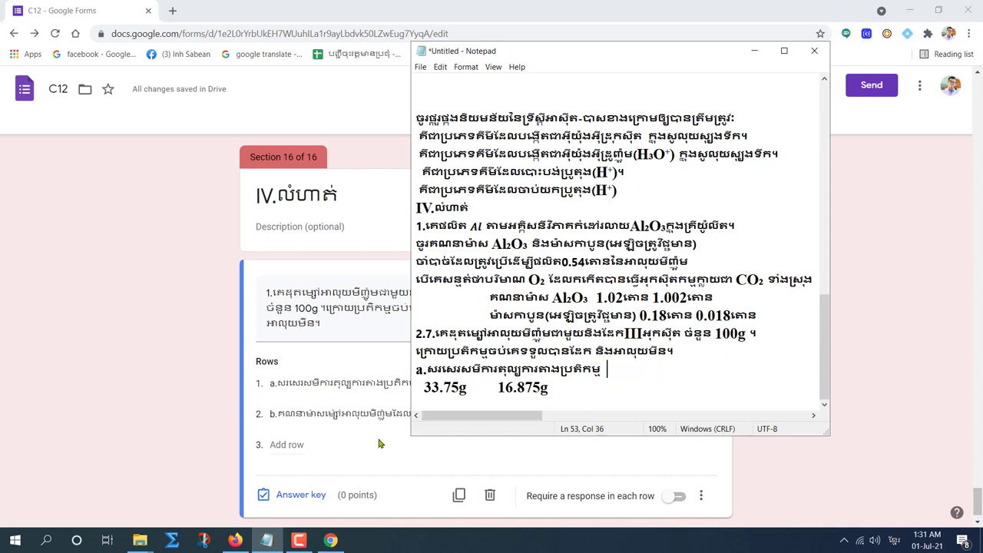
click(355, 384)
click(542, 386)
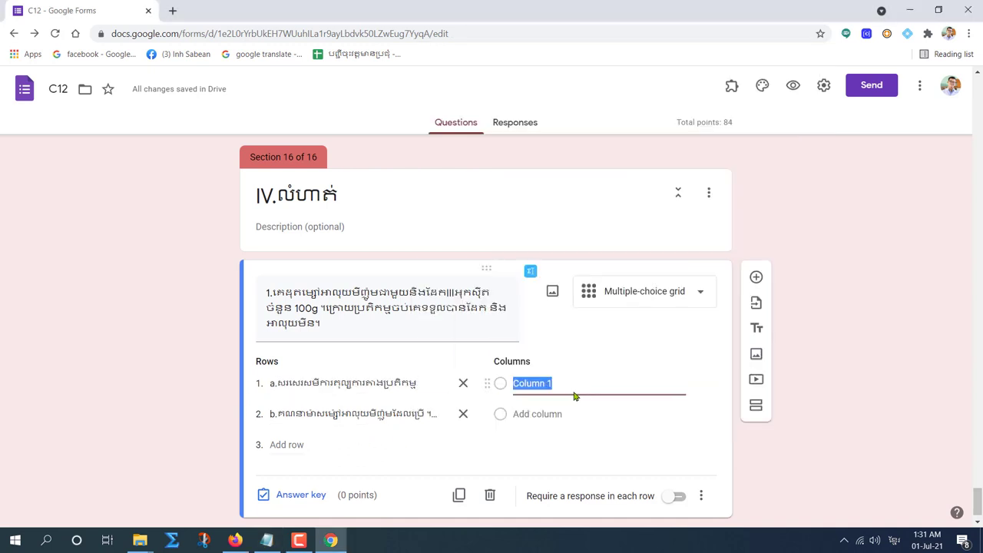
click(529, 413)
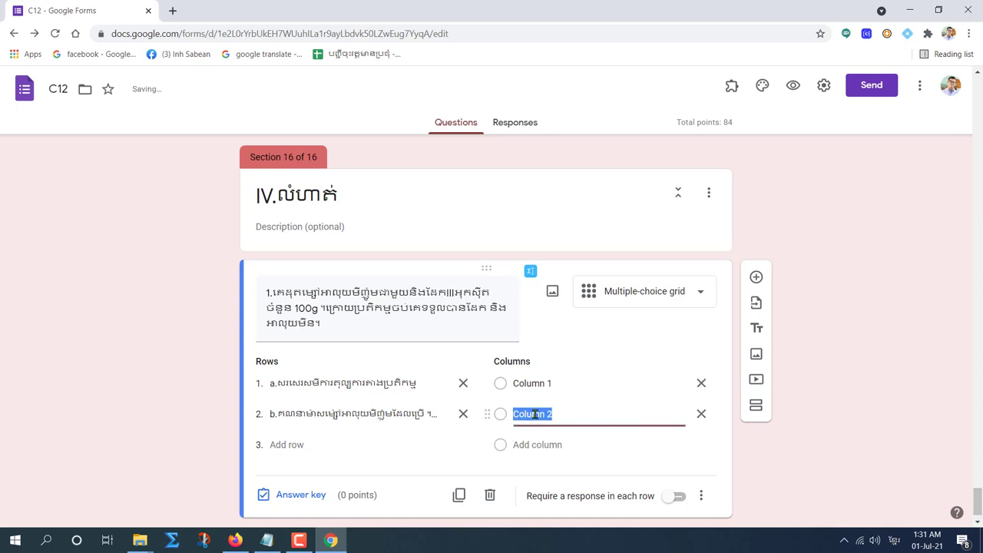
key(ctrl+v)
Paste the same equation into column 1 and remove both coefficients so it reads Al + Fe₂O₃ → Fe + Al₂O₃
click(534, 382)
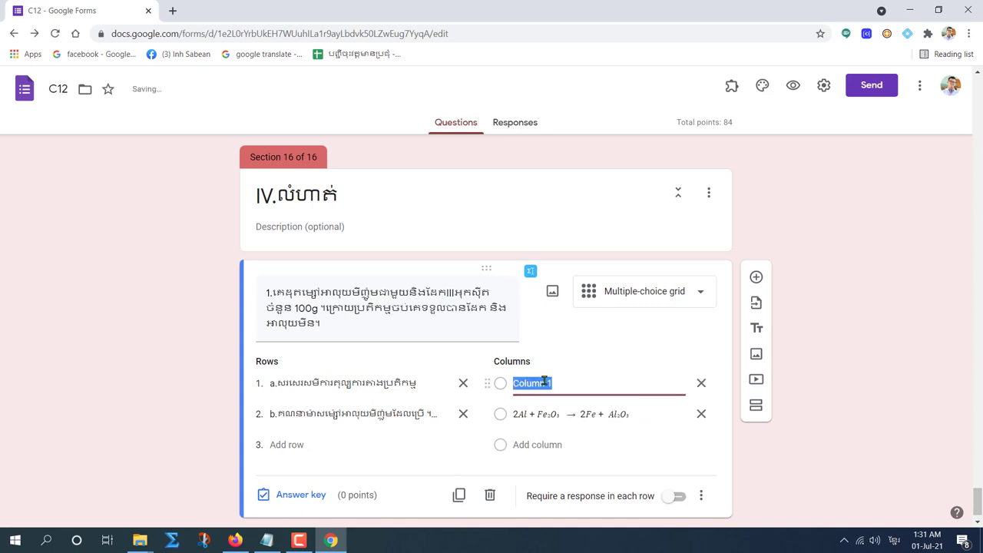
key(ctrl+v)
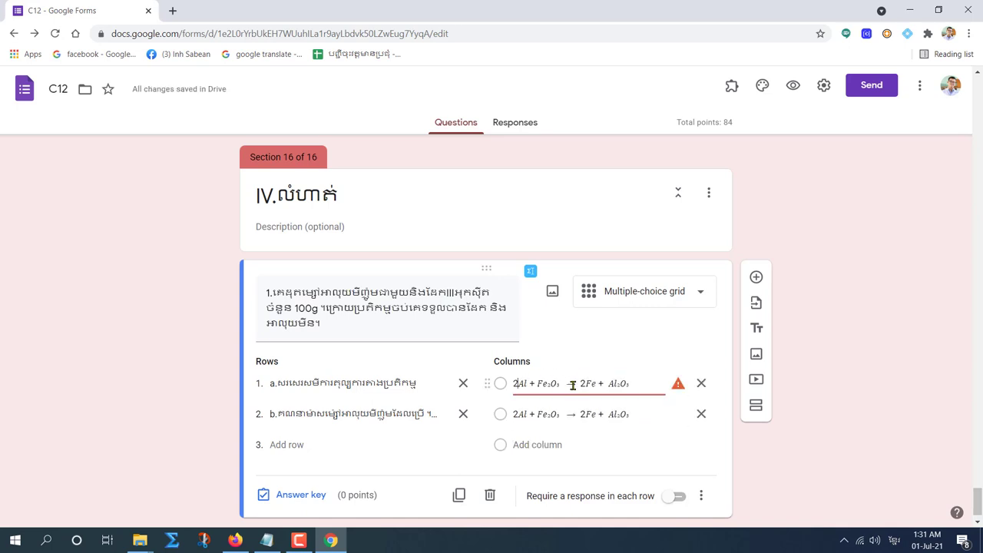
key(BackSpace)
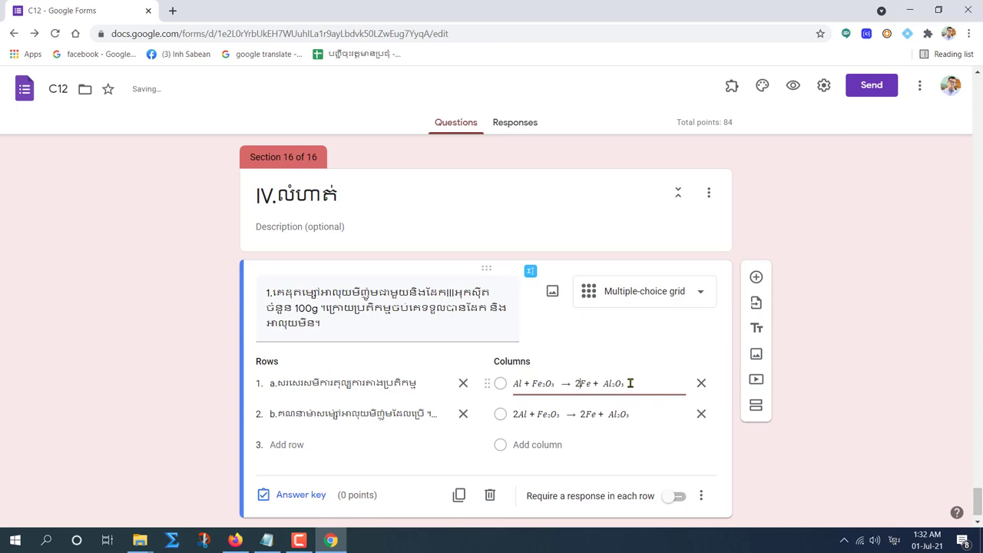
key(BackSpace)
In the notes, put the answers 33.75g and 16.875g on separate lines and remove the extra spacing before 16.875g
click(267, 540)
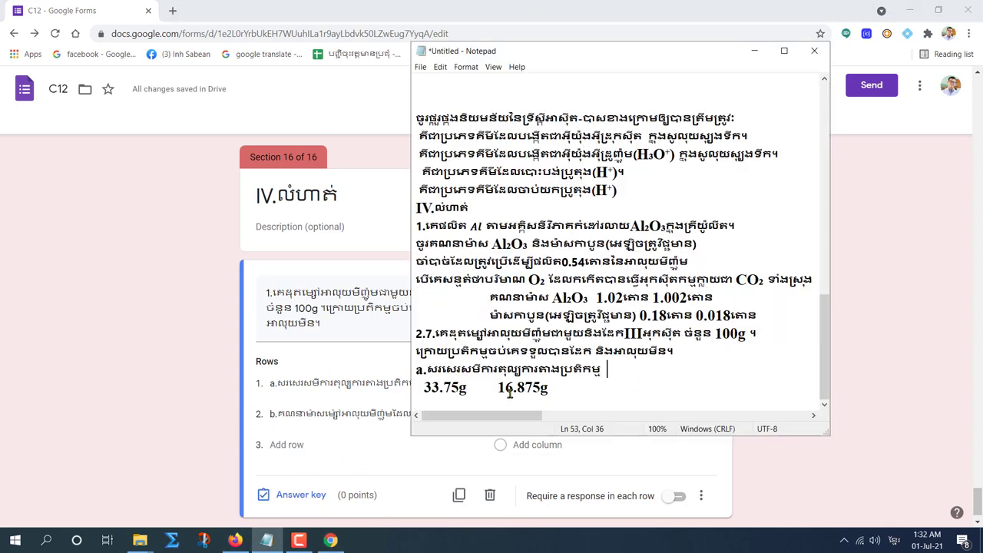
click(467, 386)
key(Return)
click(497, 388)
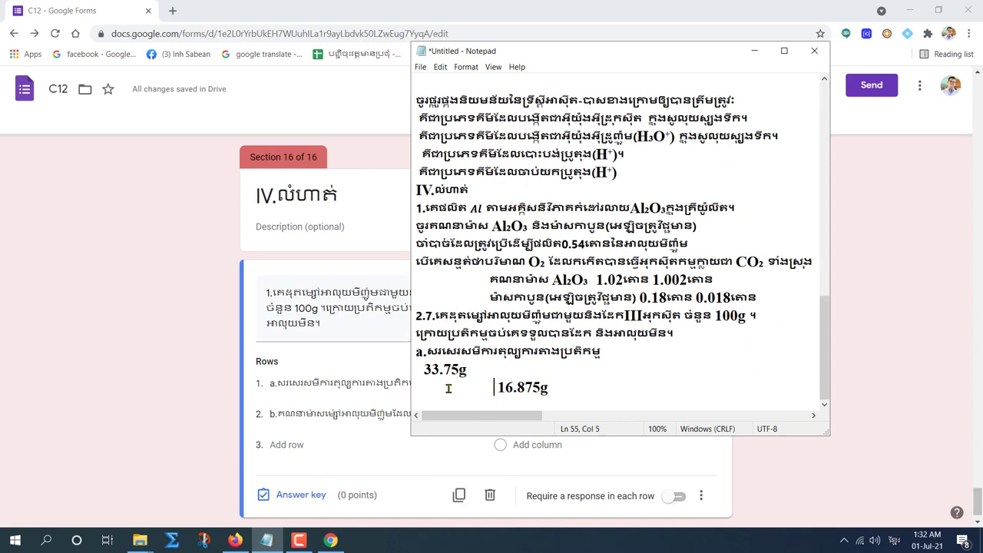
shift+click(416, 388)
key(BackSpace)
Cut the two mass answers from the notes and paste them as columns 3 and 4 of the grid, 33.75g and 16.875g
drag(420, 370, 484, 385)
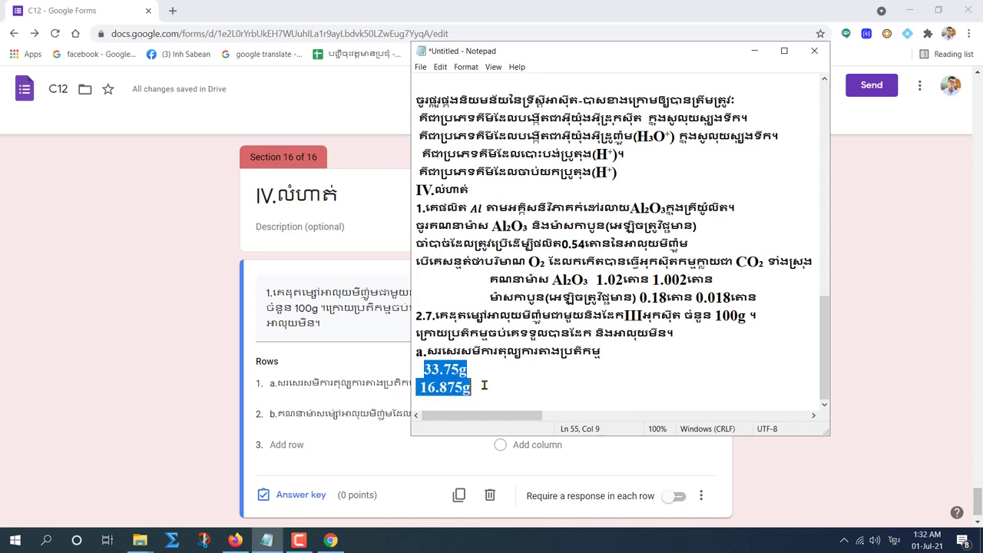
key(ctrl+x)
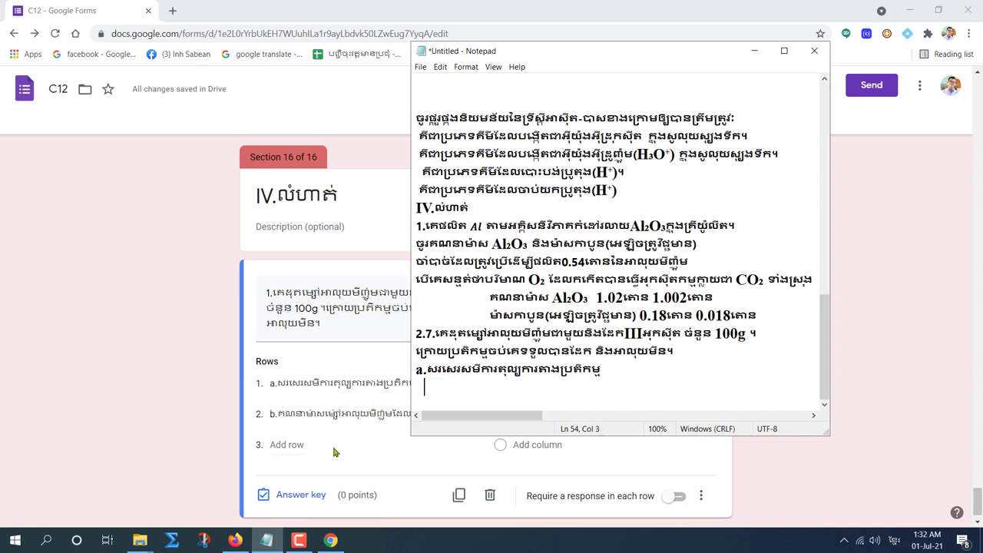
click(475, 461)
click(536, 445)
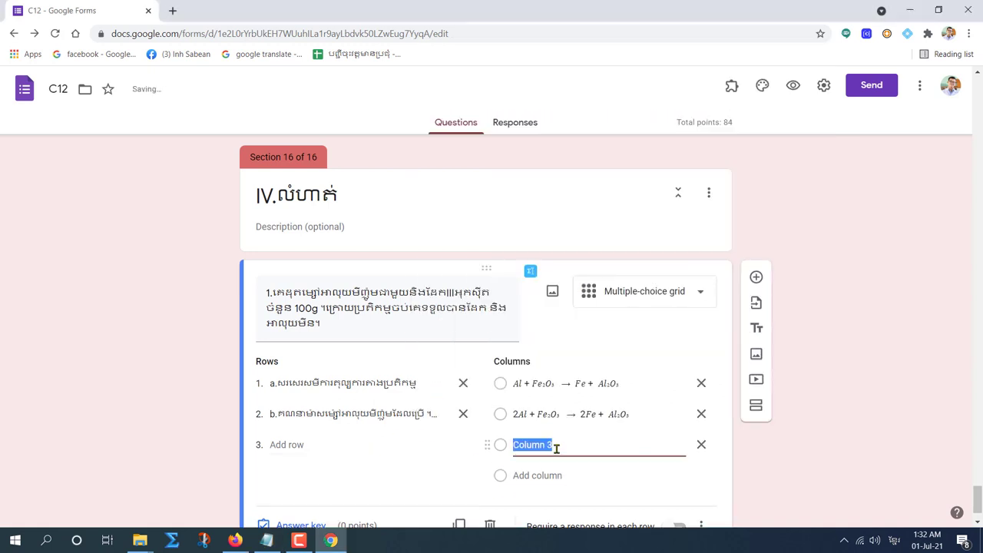
key(ctrl+v)
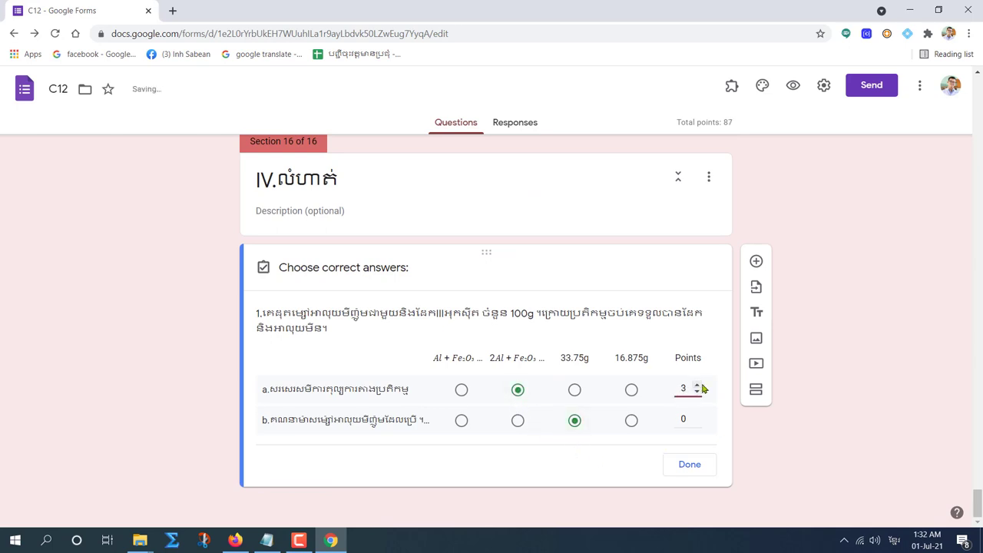
Finish the exercise grid's answer key with 7 points in total
click(689, 465)
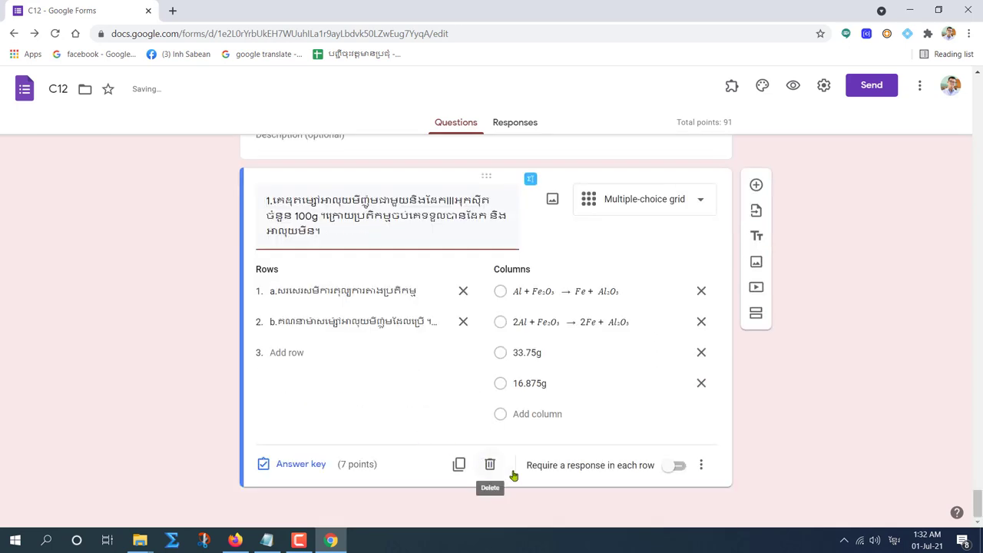
Require a response in each row of the exercise grid and shuffle its row order
click(704, 466)
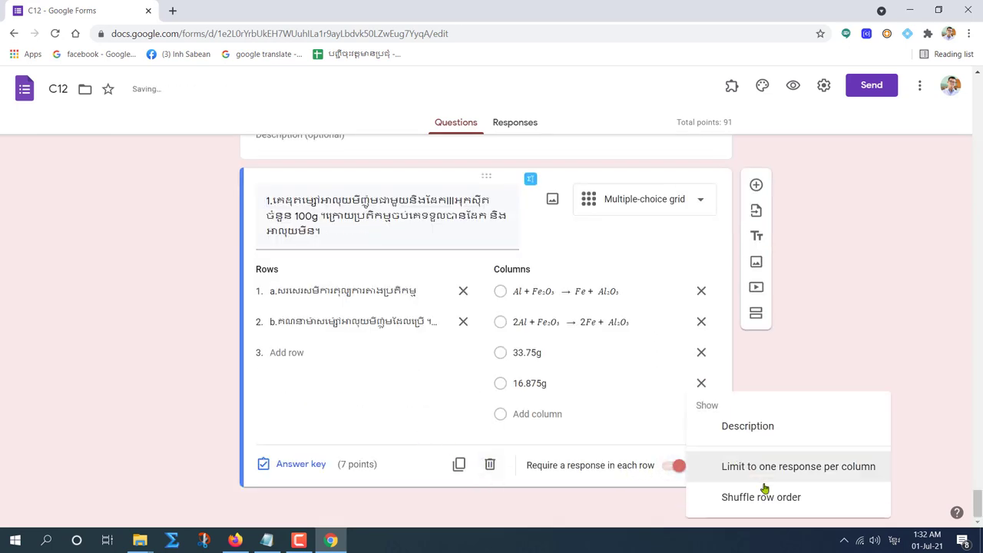
click(704, 496)
Review the form's sections from the last to the first and back, and check the exercise grid's answer key
scroll(489, 265, up, 2)
scroll(402, 292, up, 20)
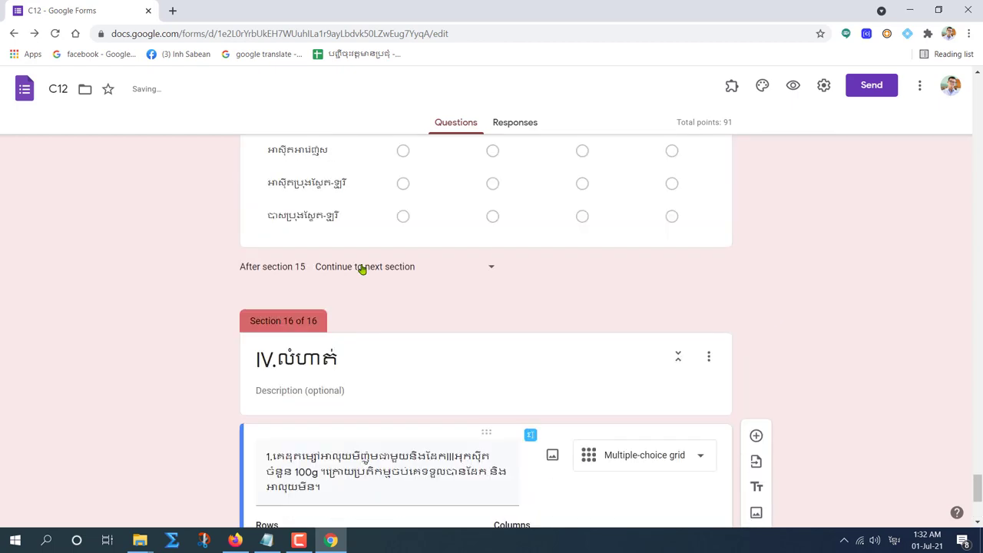
scroll(401, 292, up, 20)
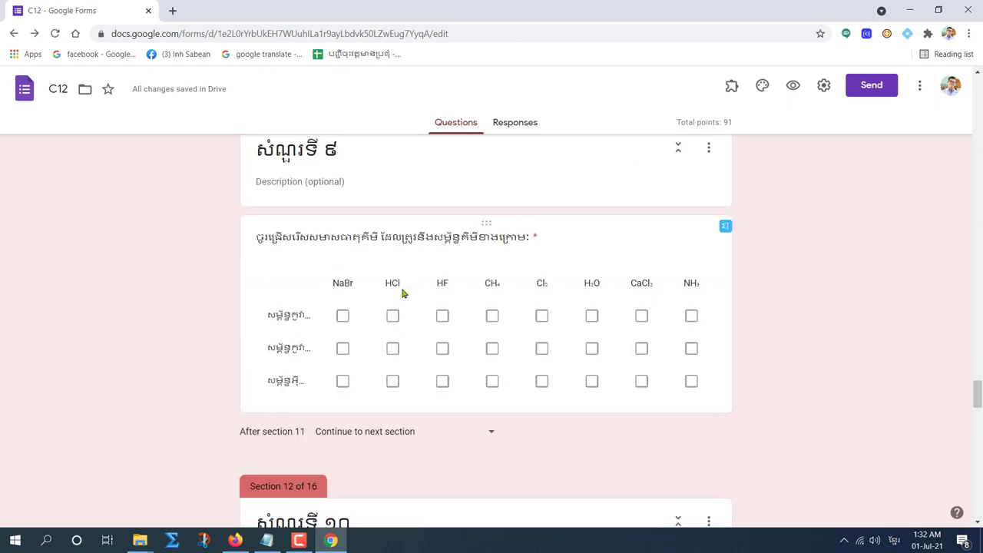
scroll(406, 291, up, 20)
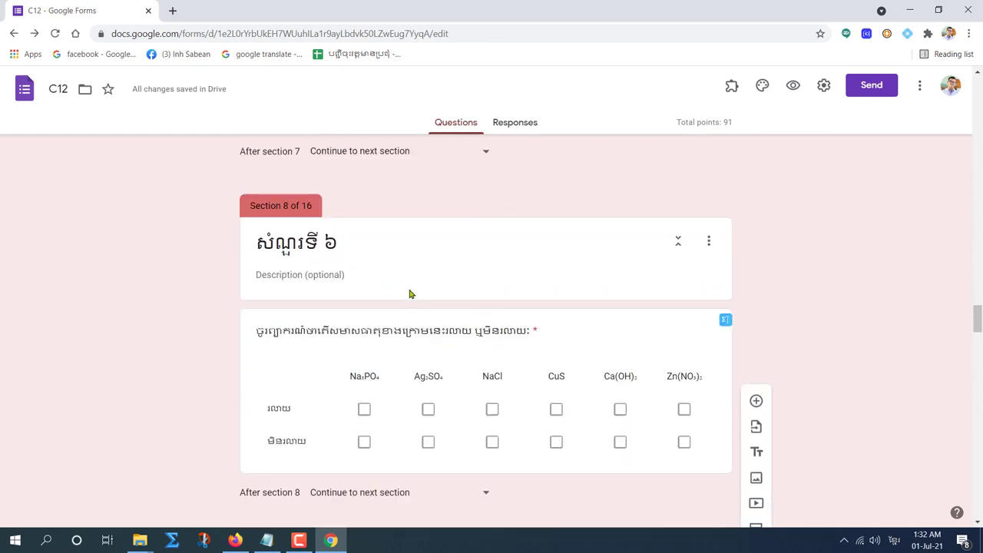
scroll(408, 294, up, 20)
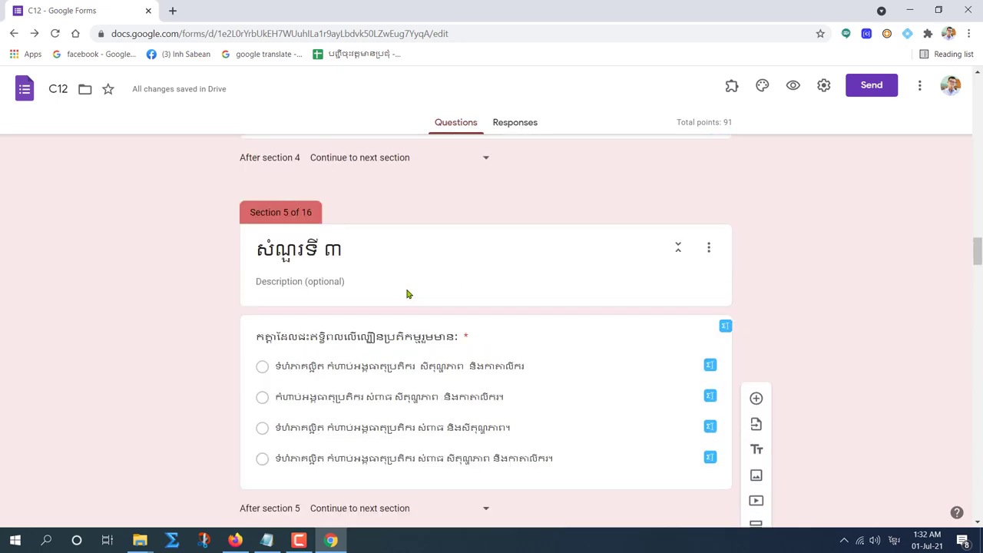
scroll(411, 289, up, 20)
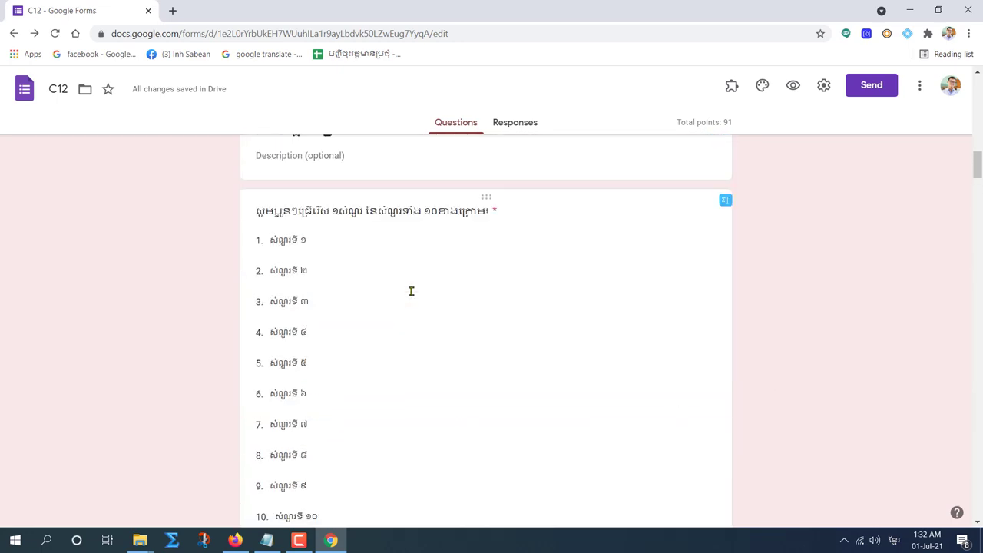
scroll(416, 281, up, 15)
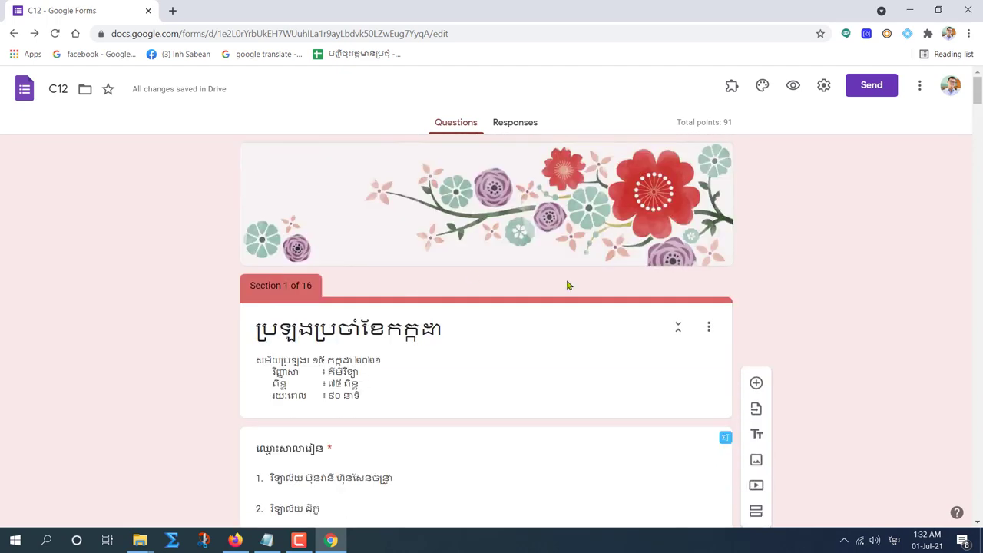
scroll(567, 285, down, 4)
scroll(567, 285, up, 4)
scroll(520, 317, down, 12)
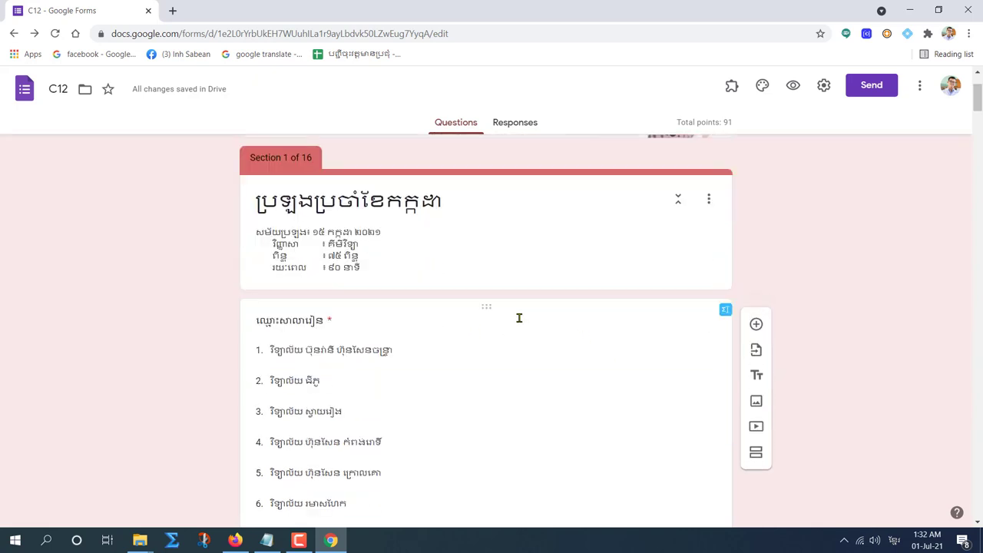
scroll(483, 324, down, 20)
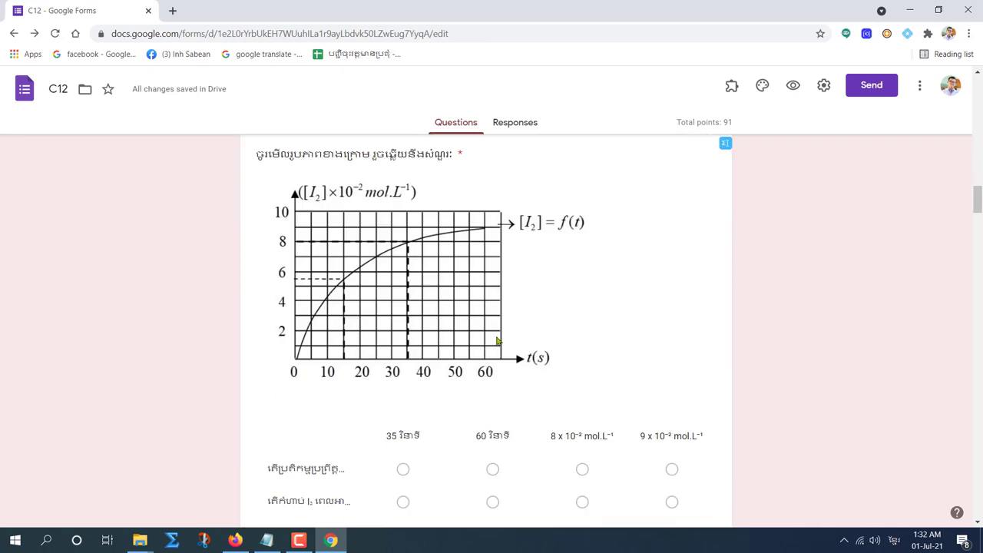
scroll(511, 349, down, 20)
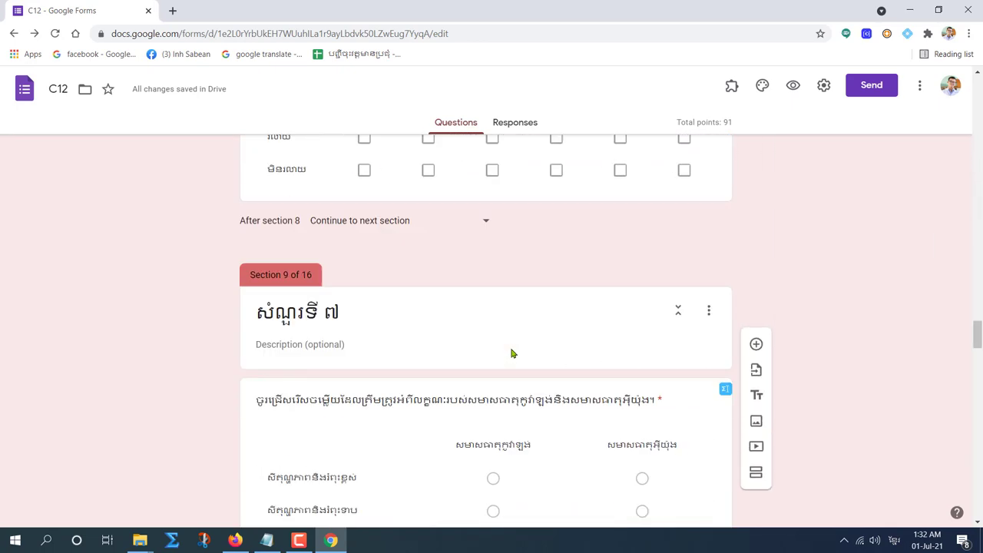
scroll(510, 346, down, 7)
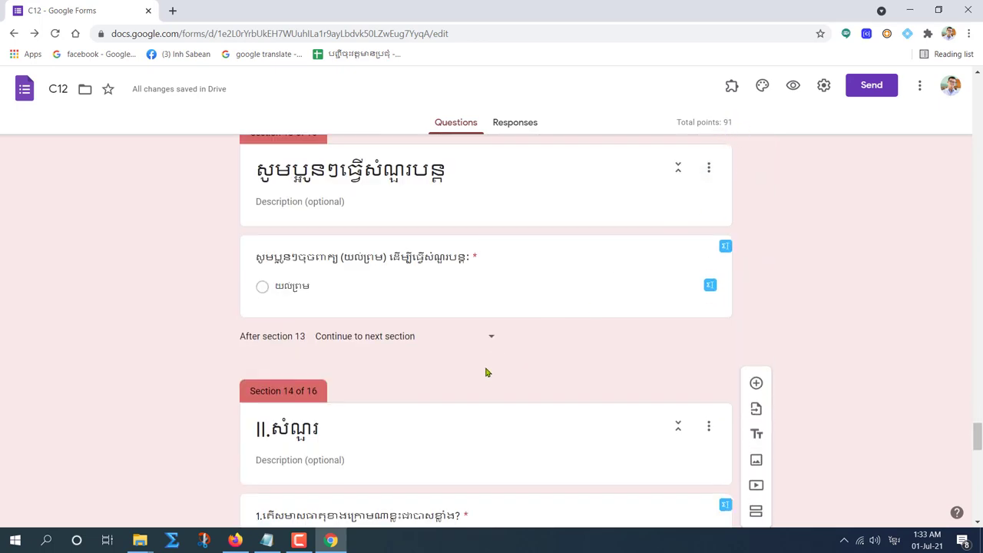
scroll(486, 372, down, 12)
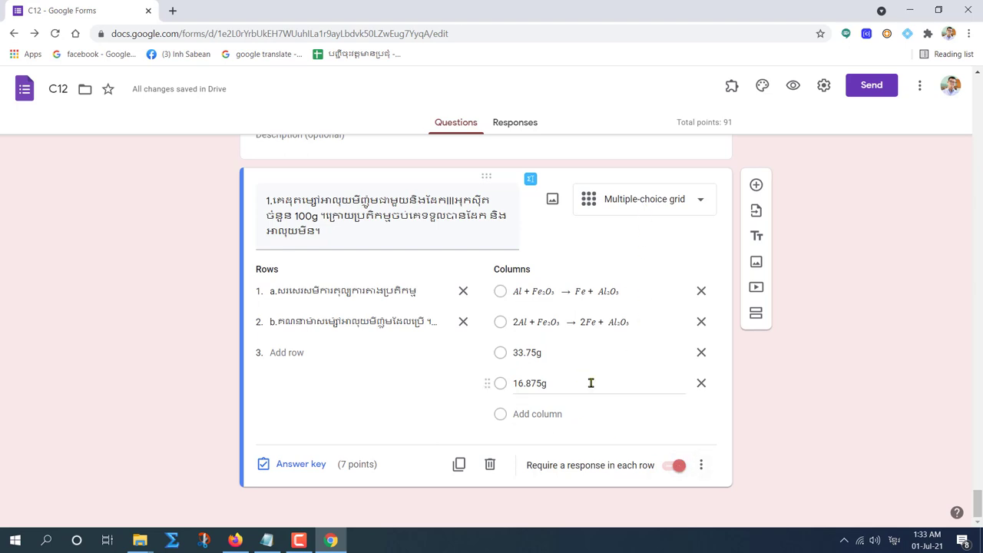
click(300, 466)
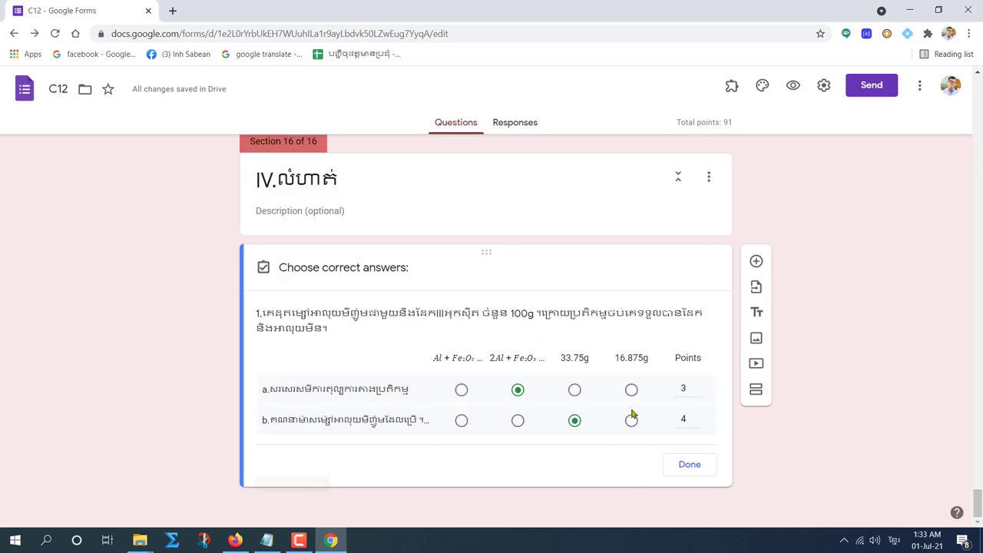
click(689, 465)
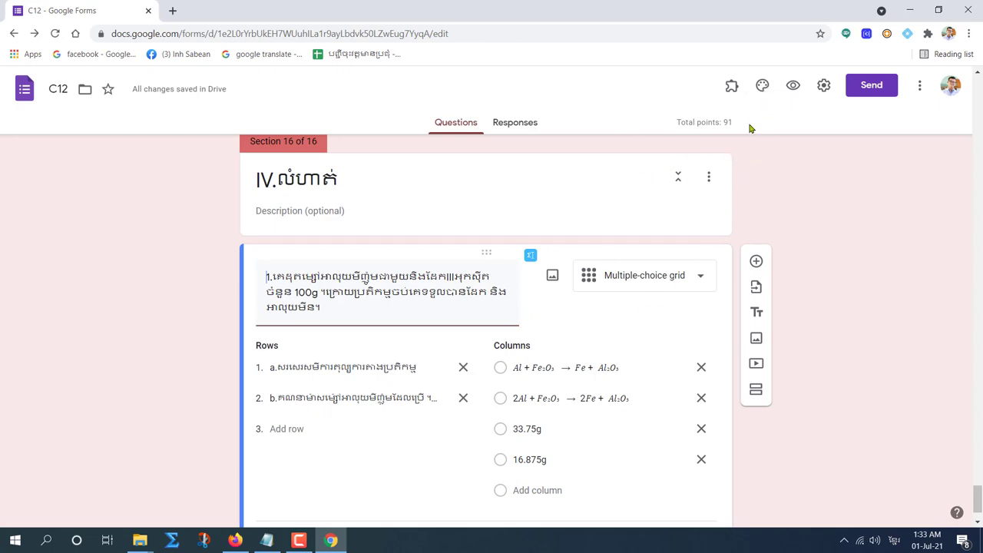
Make the question-selection drop-down in section 2 go to a section based on the chosen answer
scroll(446, 369, up, 15)
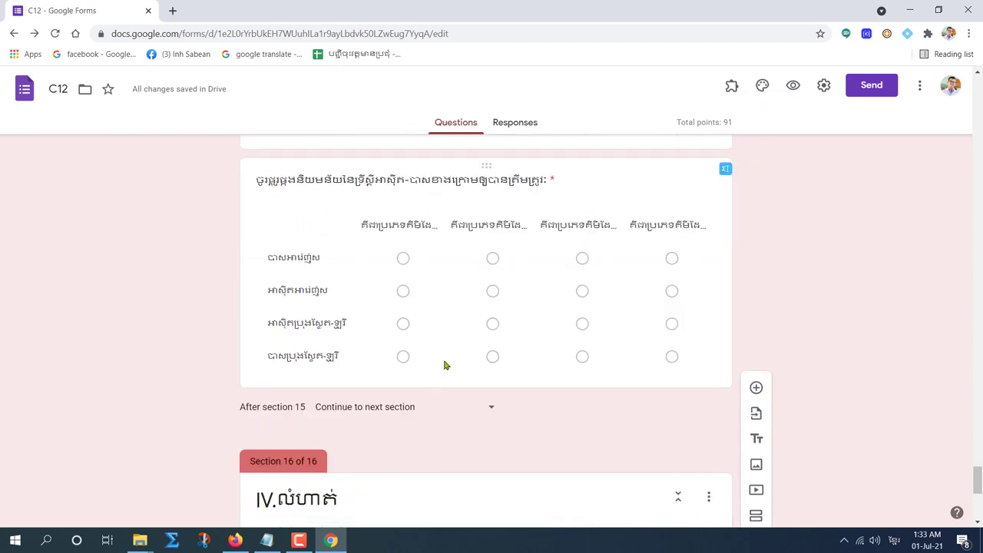
scroll(454, 366, up, 20)
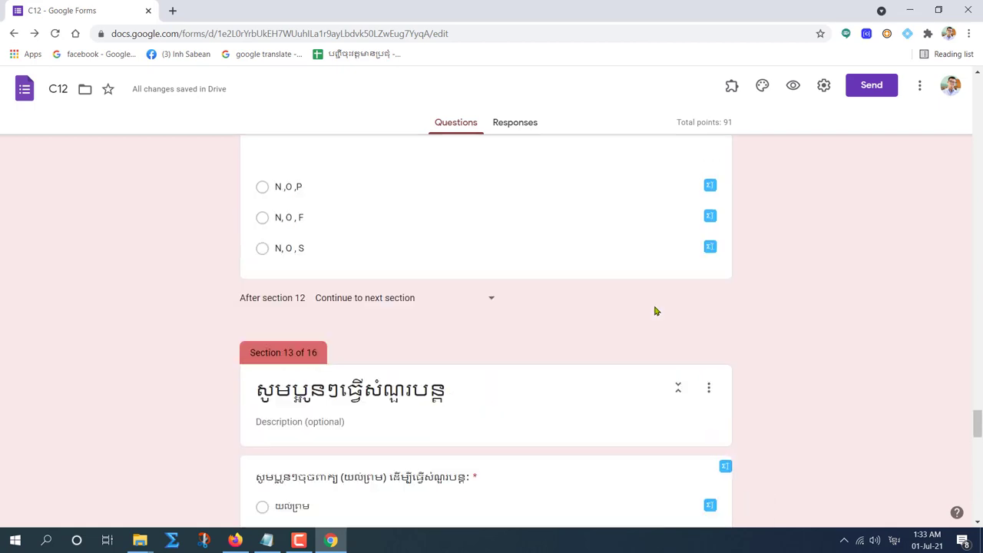
scroll(605, 306, up, 20)
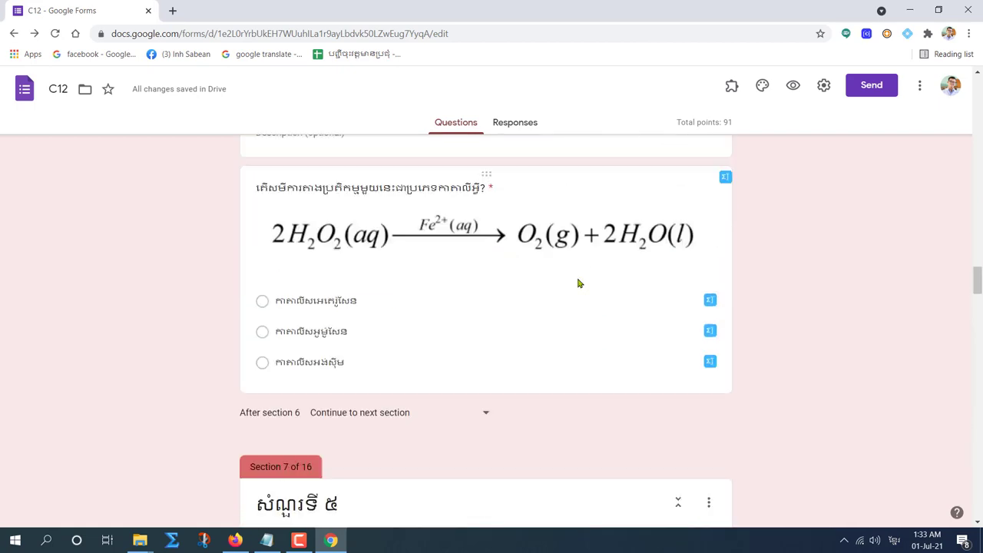
scroll(584, 262, up, 20)
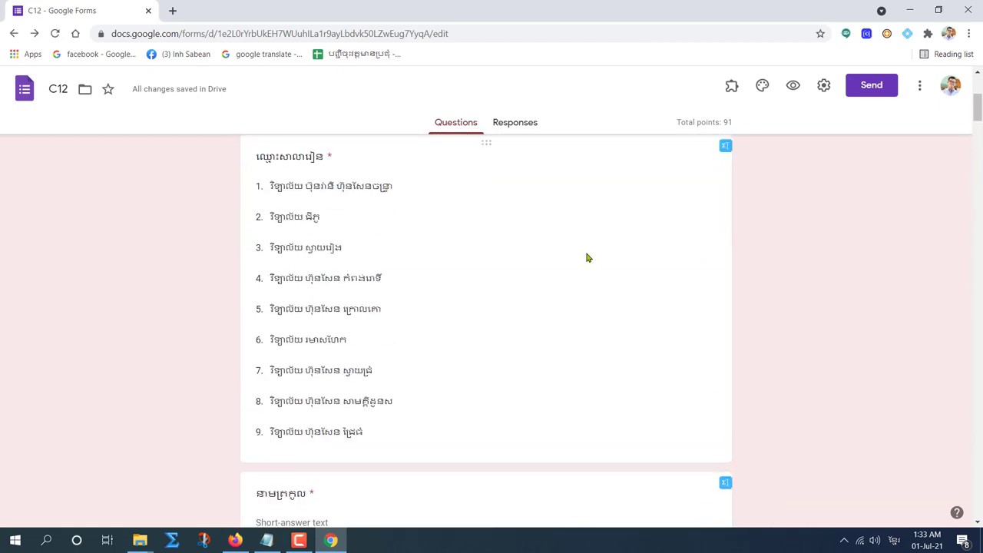
scroll(584, 261, down, 6)
scroll(564, 297, down, 15)
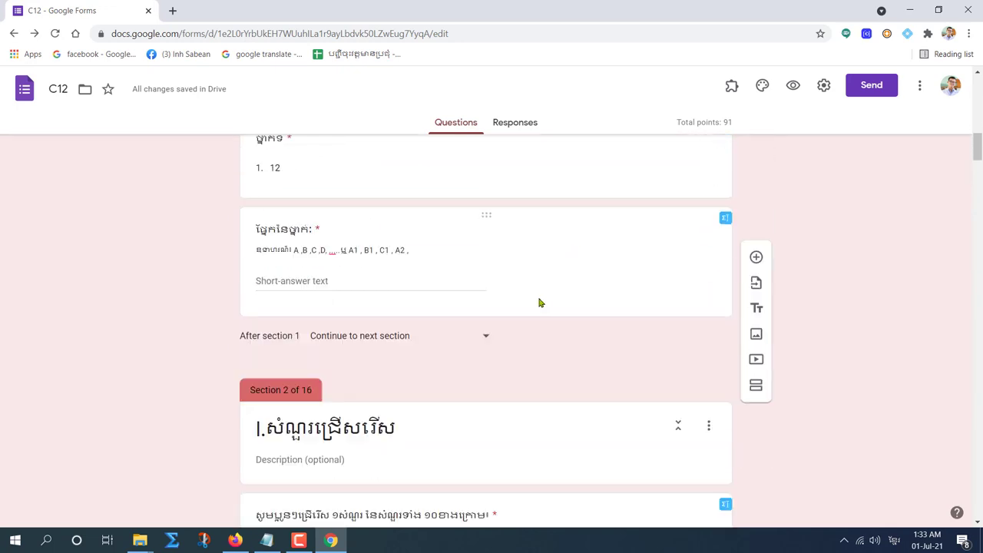
click(423, 260)
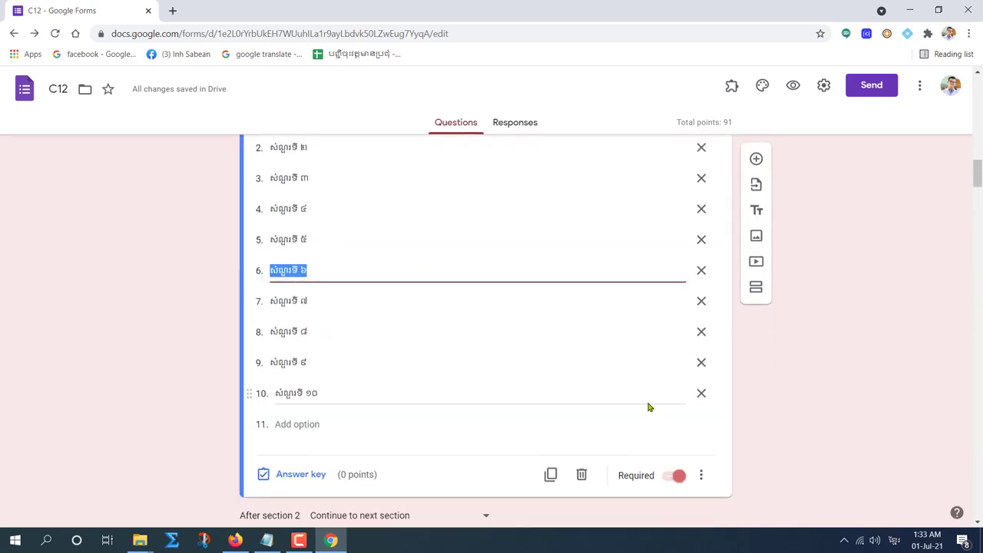
scroll(661, 384, down, 2)
click(699, 350)
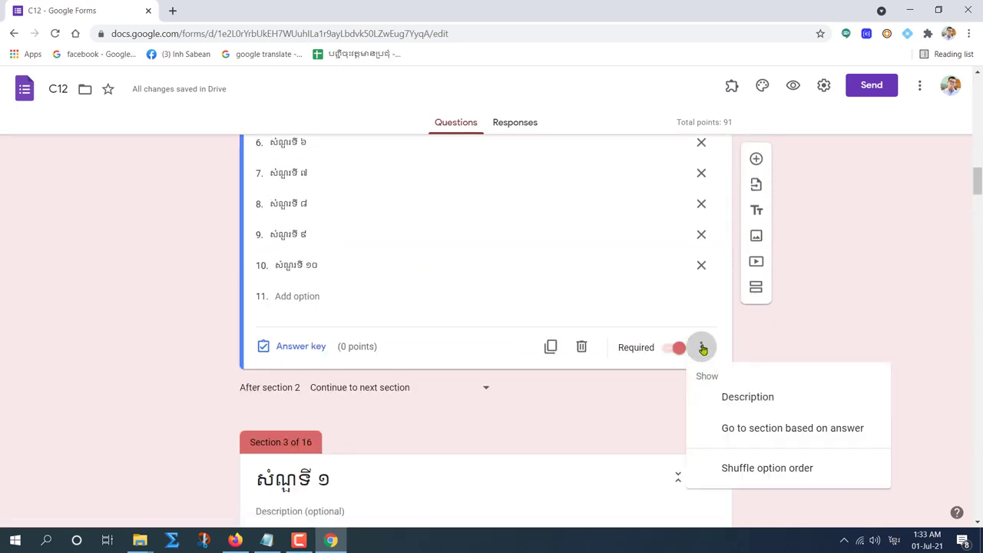
click(718, 431)
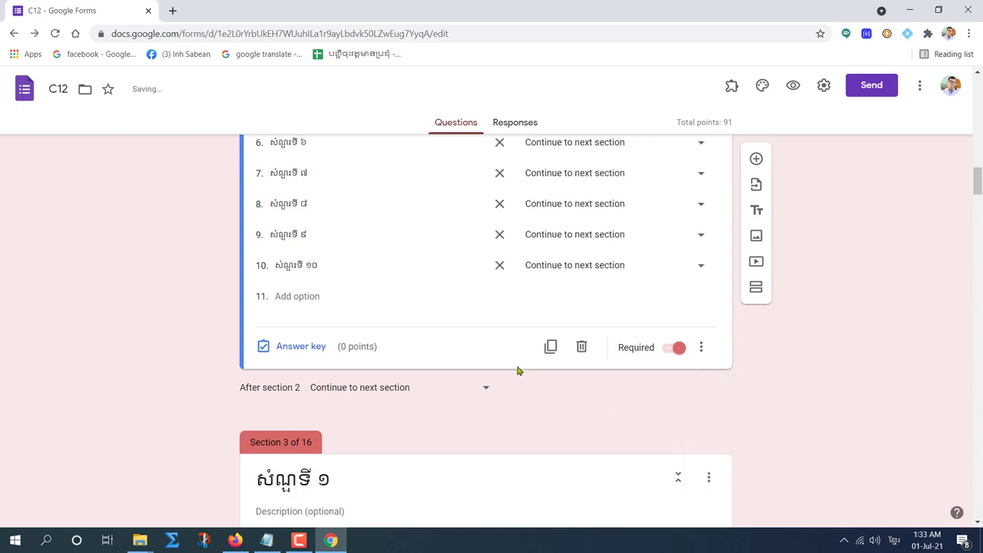
Send options 1 to 5 of the section 2 drop-down to sections 3, 4, 5, 6 and 7 respectively
scroll(518, 369, up, 4)
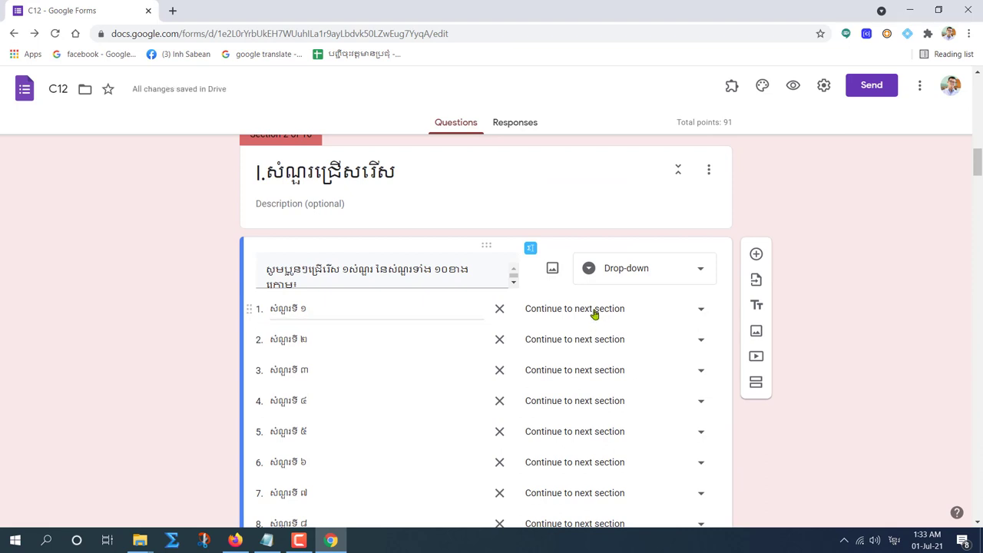
click(594, 314)
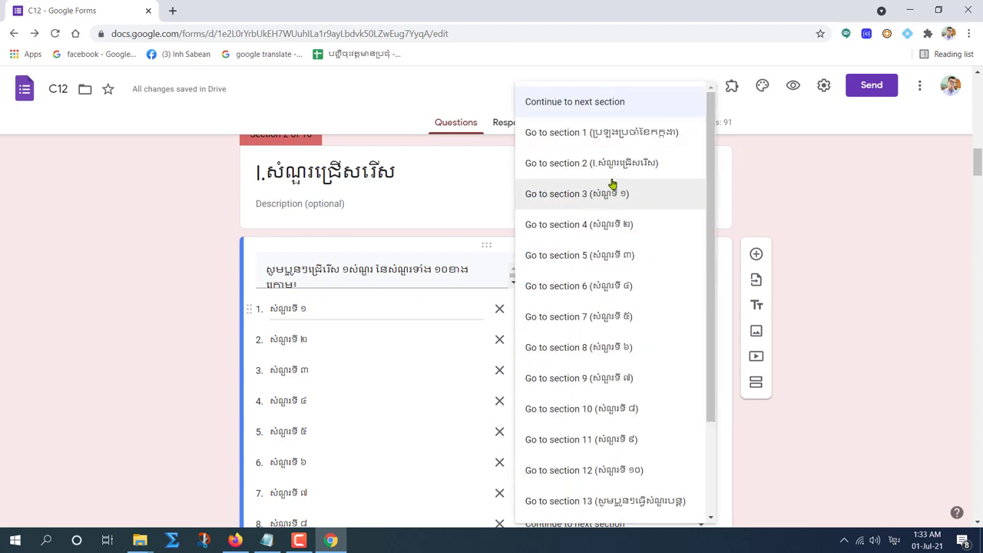
click(584, 194)
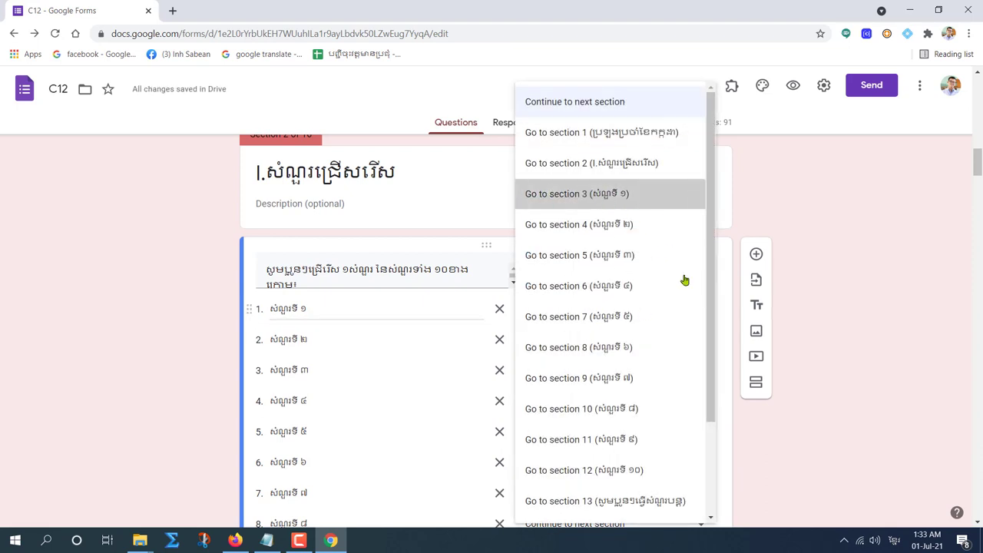
click(592, 340)
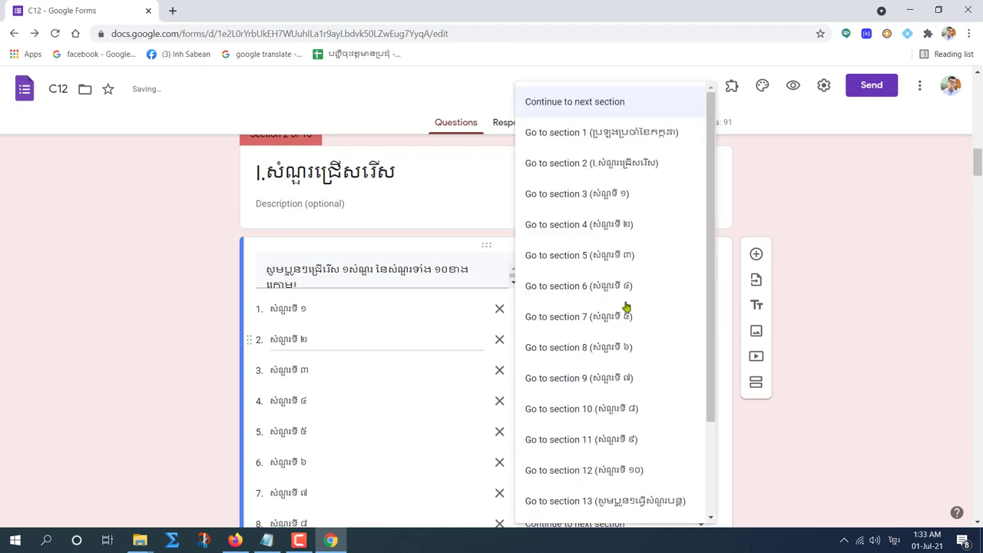
click(621, 224)
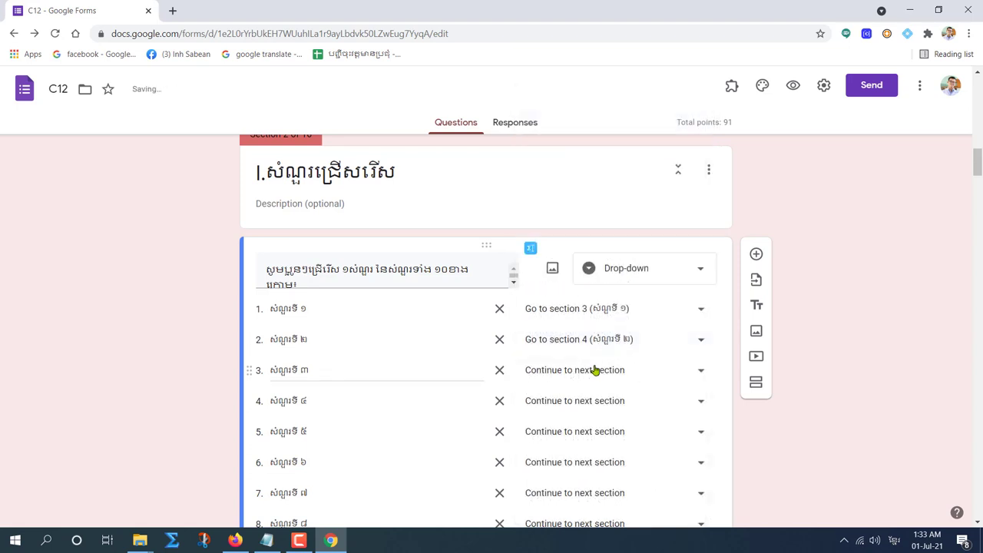
click(596, 370)
click(607, 256)
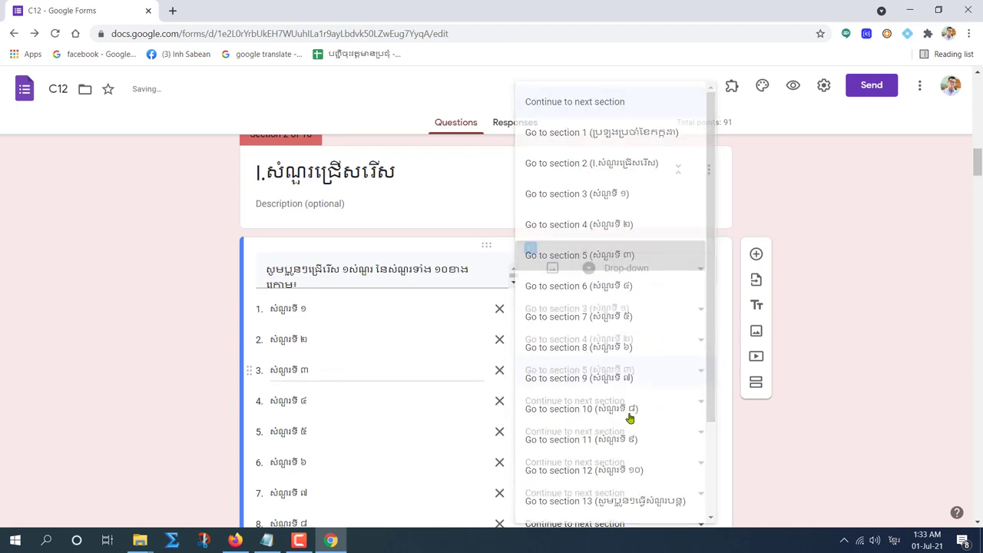
click(603, 401)
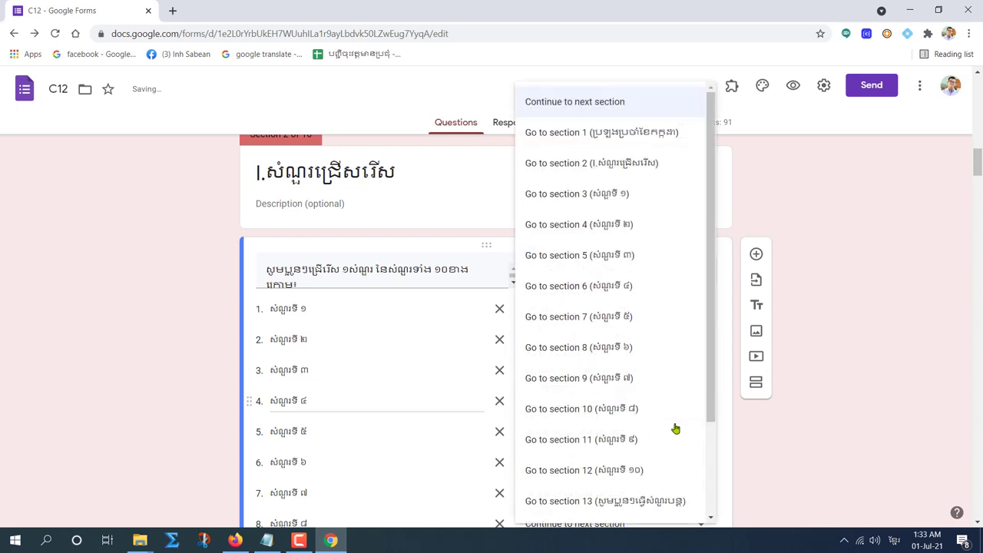
click(609, 300)
click(613, 432)
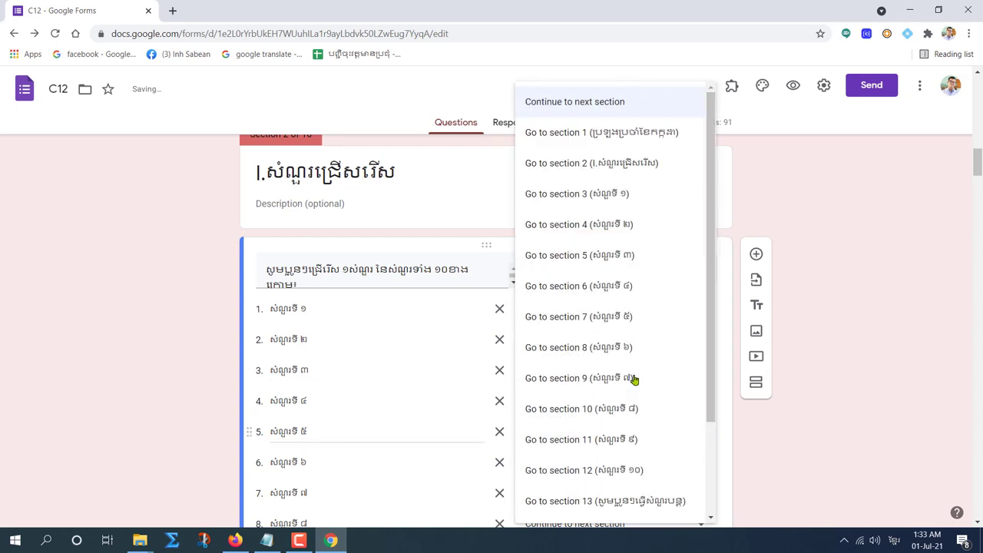
click(636, 315)
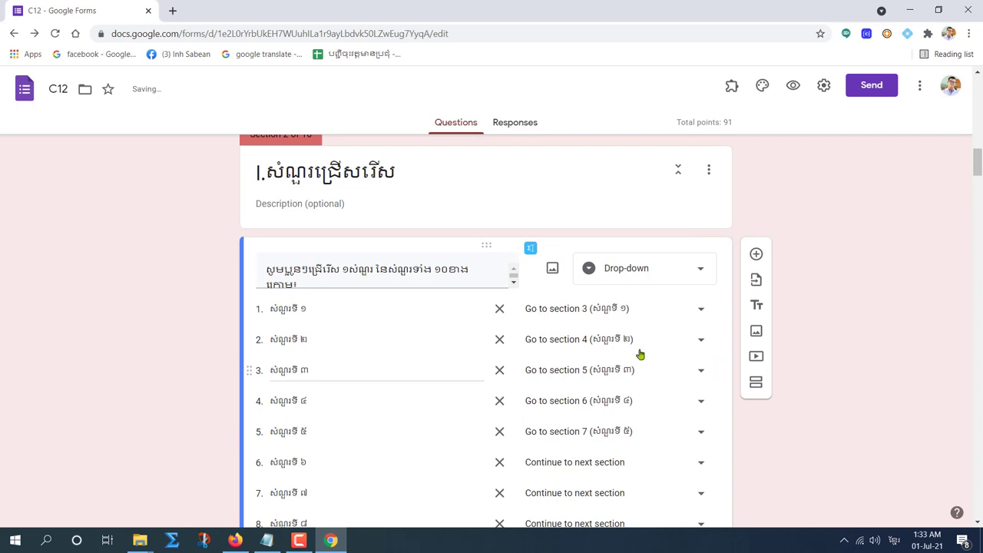
Send options 6, 7 and 8 of the same drop-down to sections 8, 9 and 10 respectively
scroll(640, 354, down, 3)
click(604, 272)
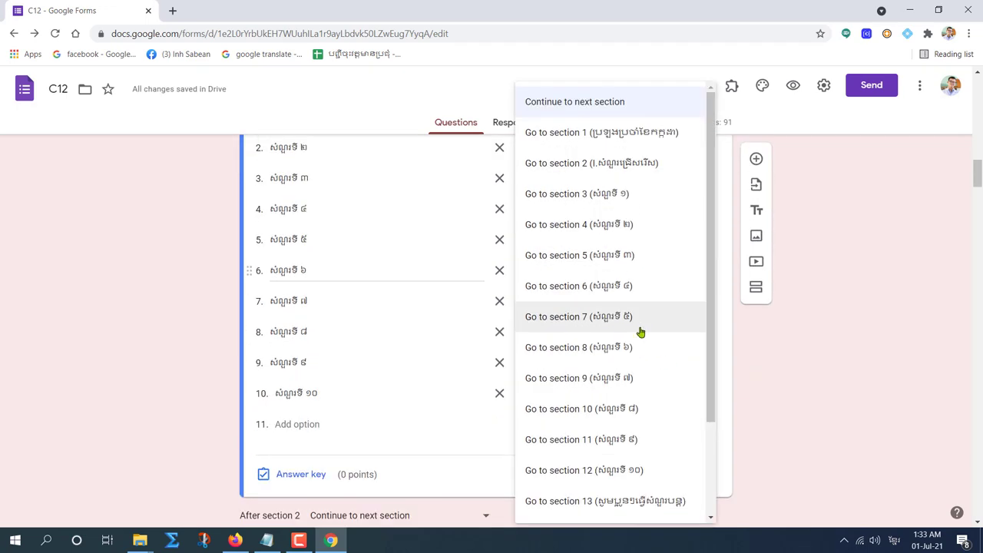
click(616, 352)
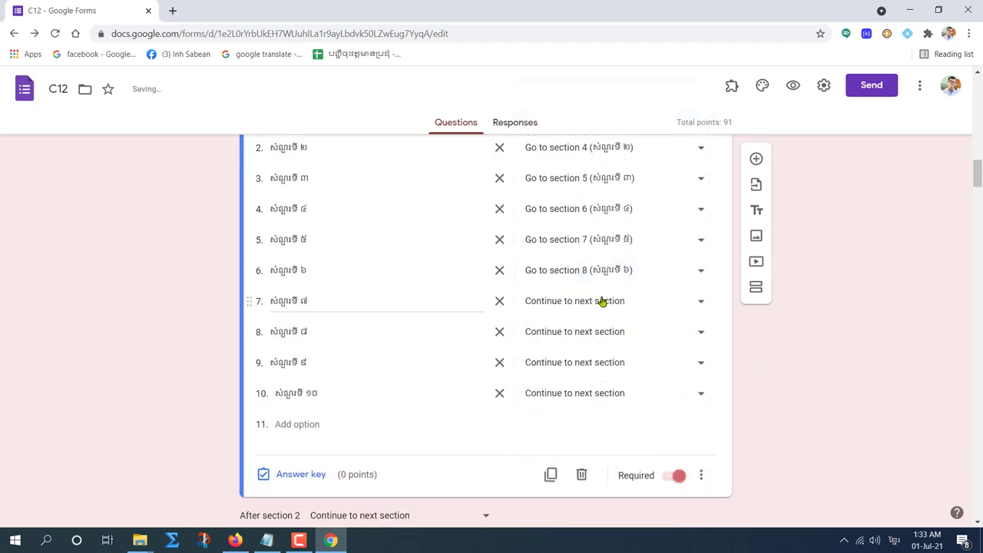
click(603, 302)
click(691, 388)
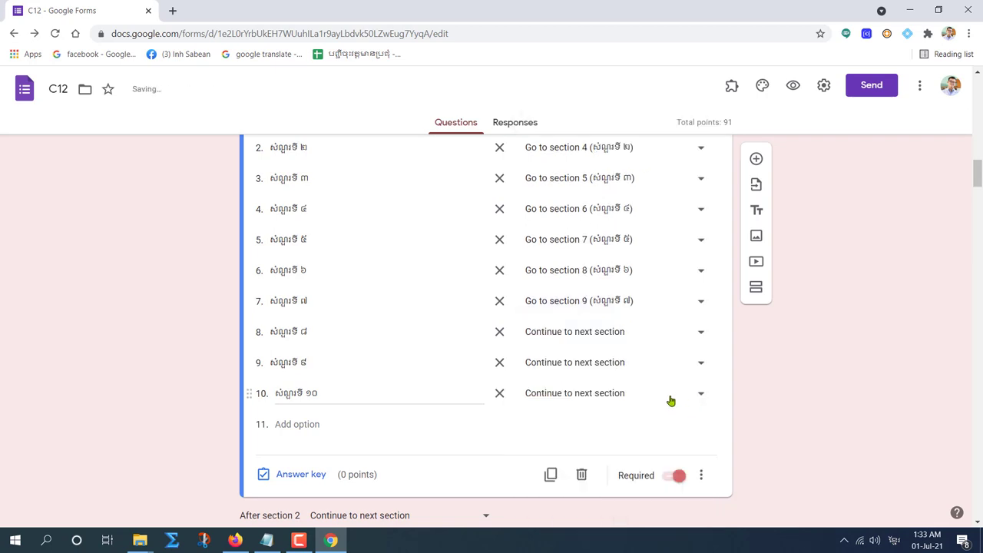
click(605, 336)
click(695, 415)
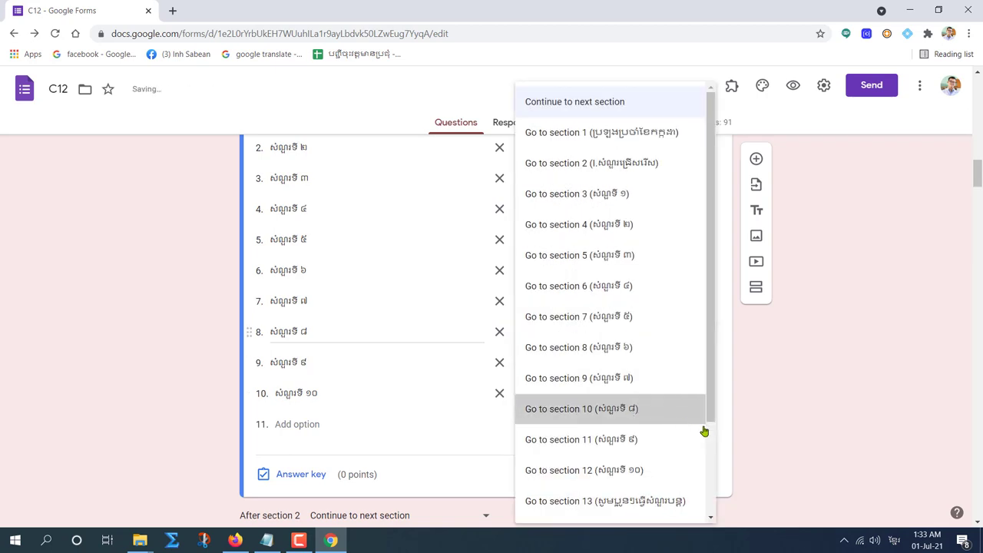
Send options 9 and 10 of the section 2 drop-down to sections 11 and 12 respectively
click(644, 372)
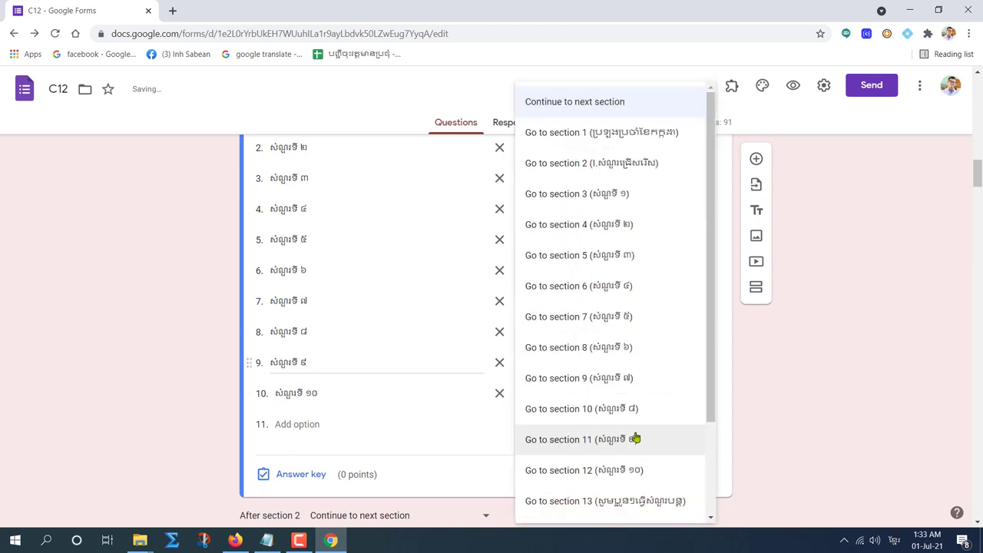
click(653, 437)
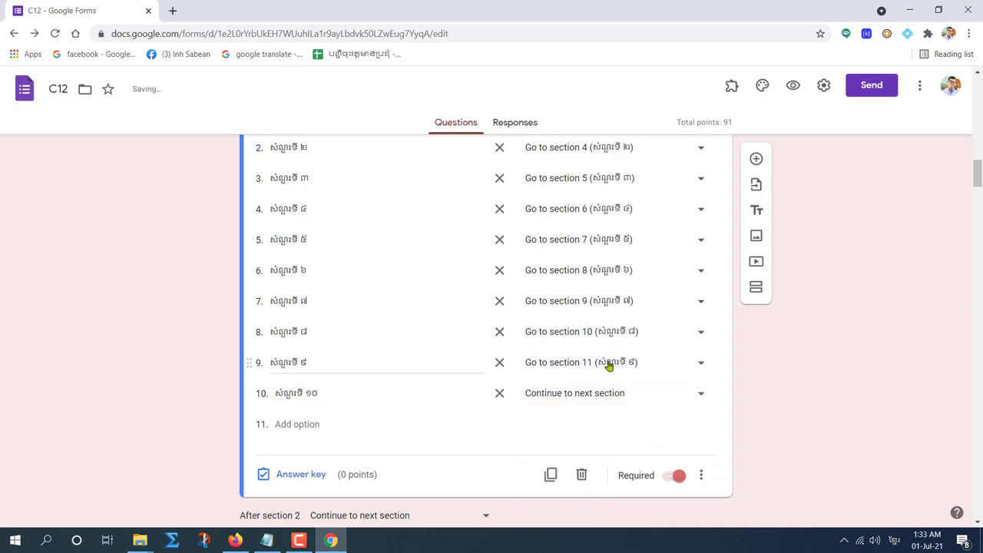
click(609, 366)
click(617, 366)
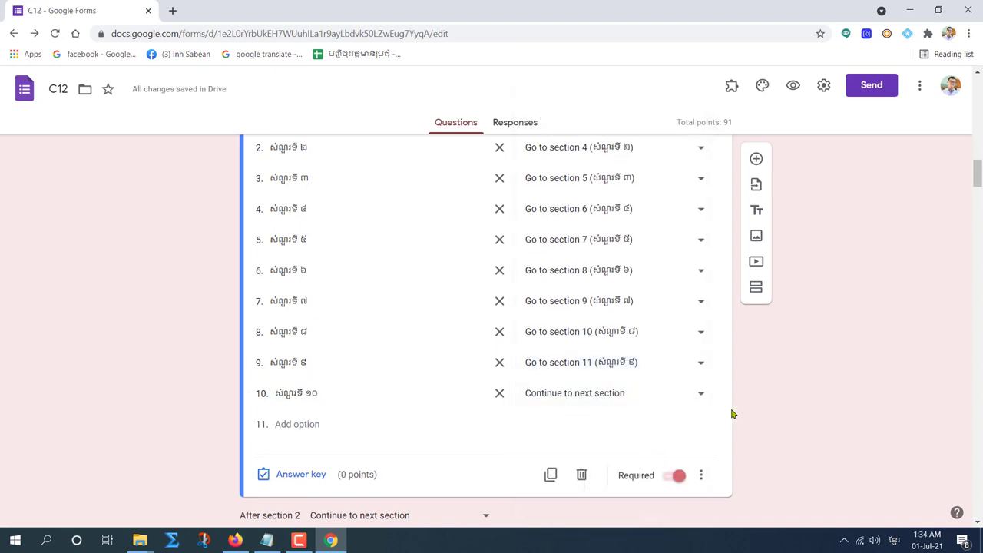
click(593, 396)
click(634, 469)
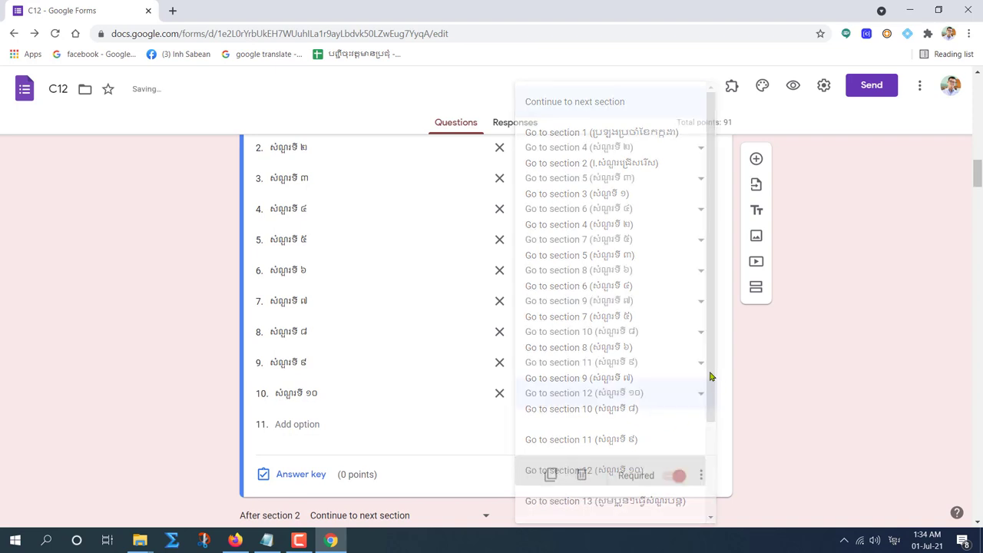
scroll(494, 423, down, 3)
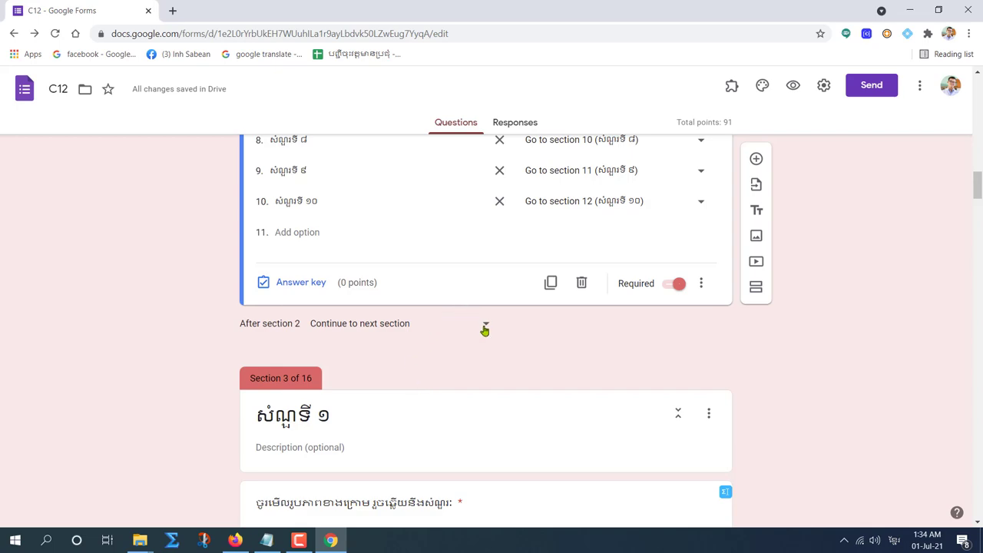
scroll(485, 331, down, 2)
scroll(485, 331, down, 3)
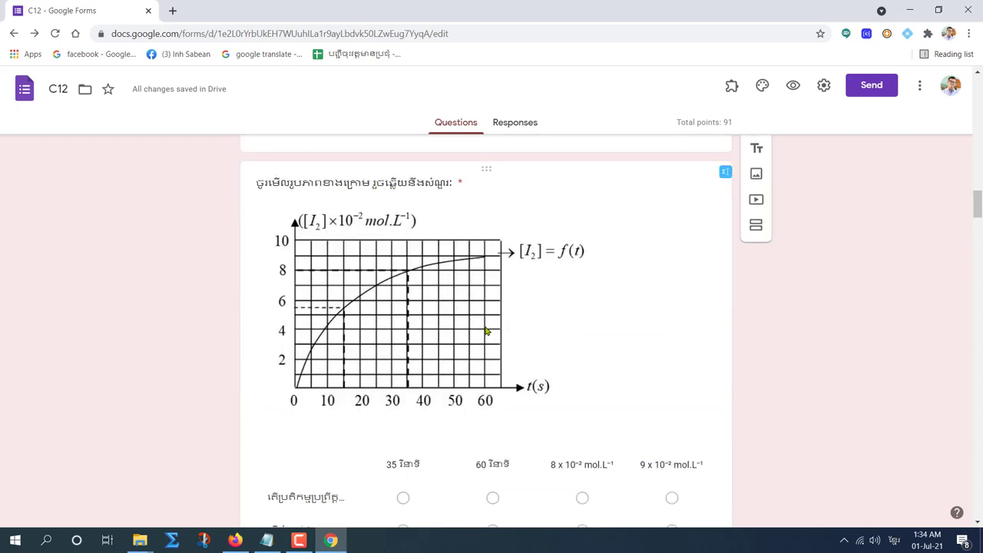
scroll(485, 330, down, 3)
scroll(487, 334, up, 6)
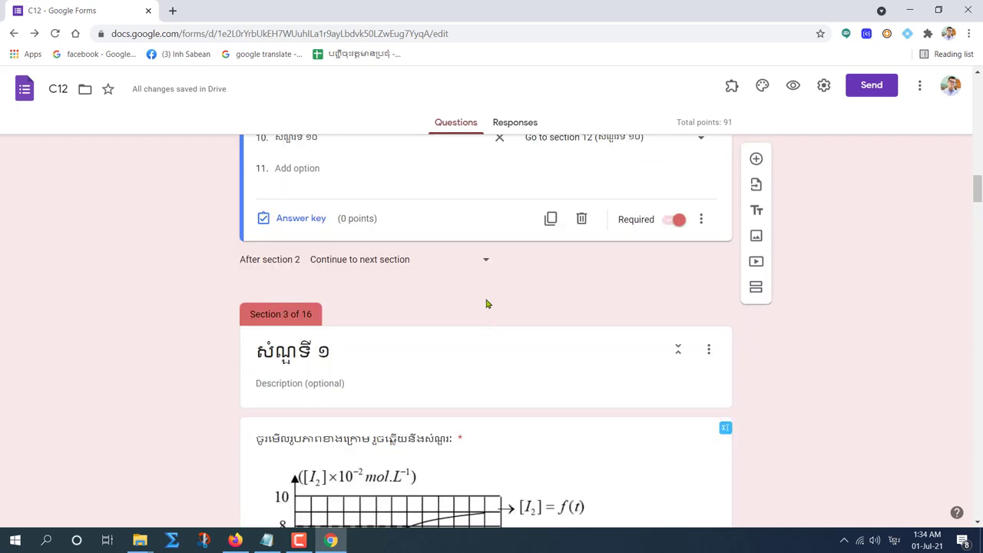
click(488, 264)
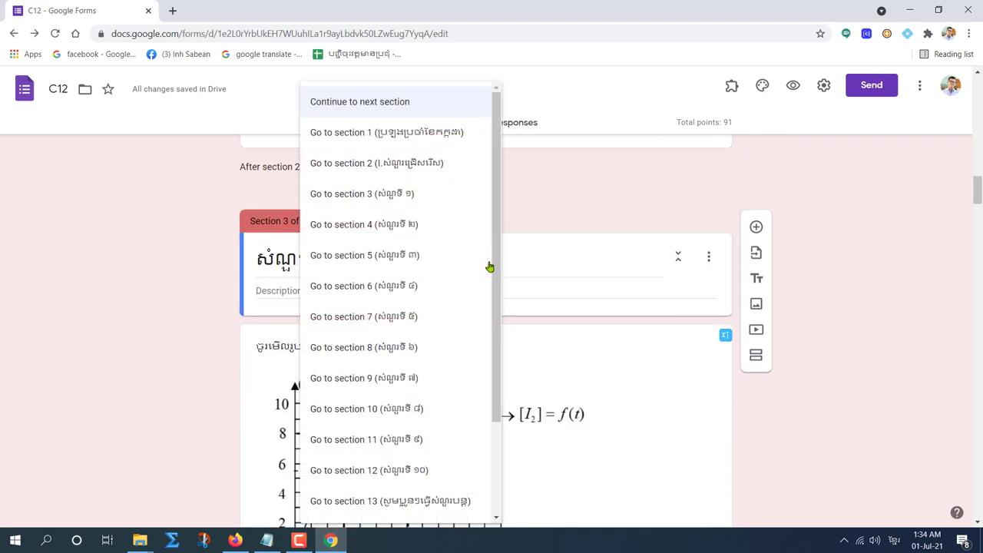
drag(497, 265, 500, 361)
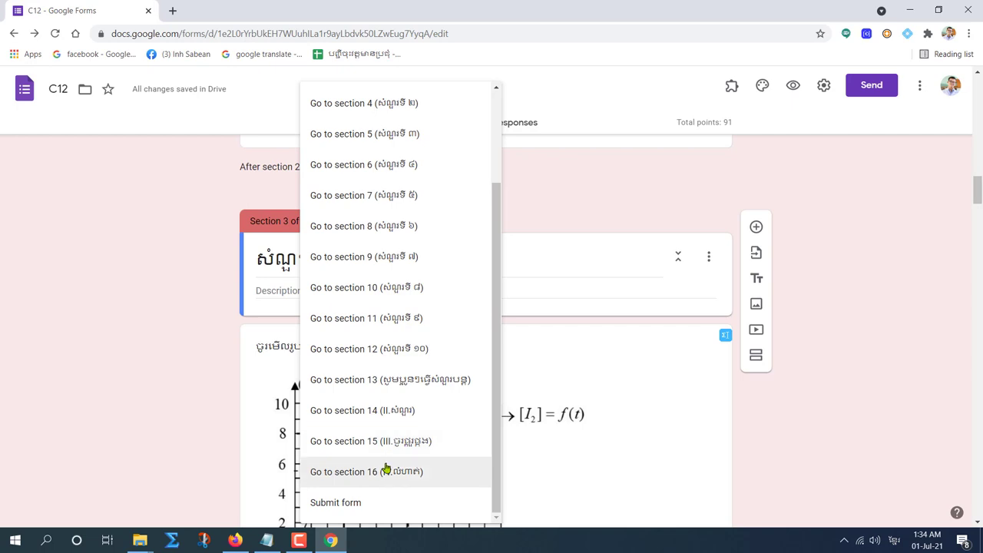
click(595, 222)
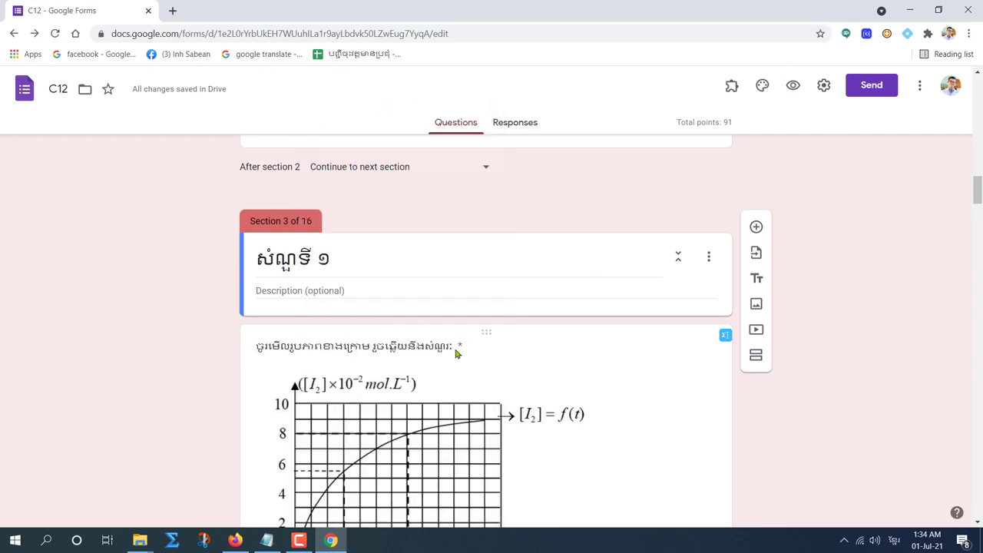
Route respondents to section 13 (សូមប្អូនៗធ្វើសំណួរបន្ត) after section 3 and after section 4
scroll(459, 354, down, 6)
click(487, 299)
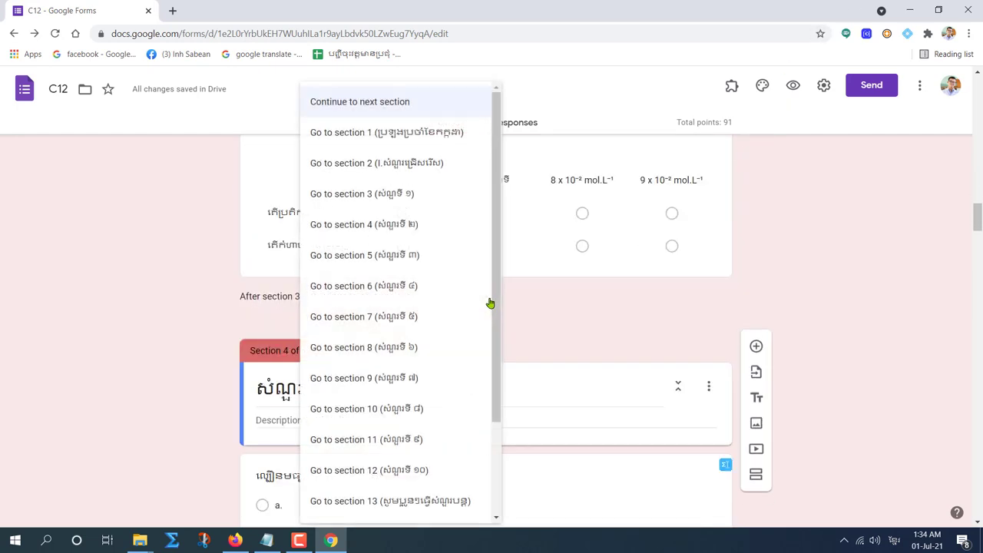
drag(494, 346, 489, 461)
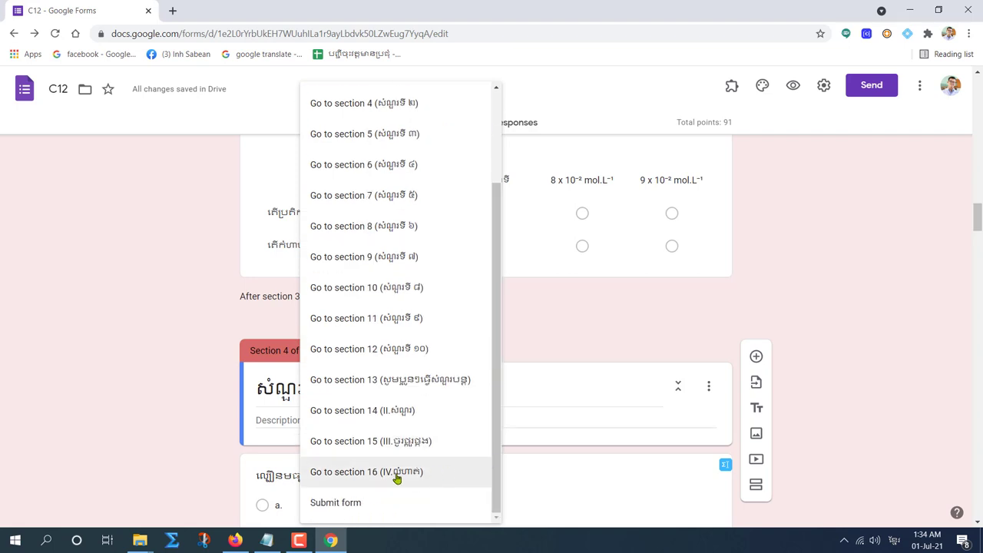
click(392, 385)
scroll(492, 321, down, 8)
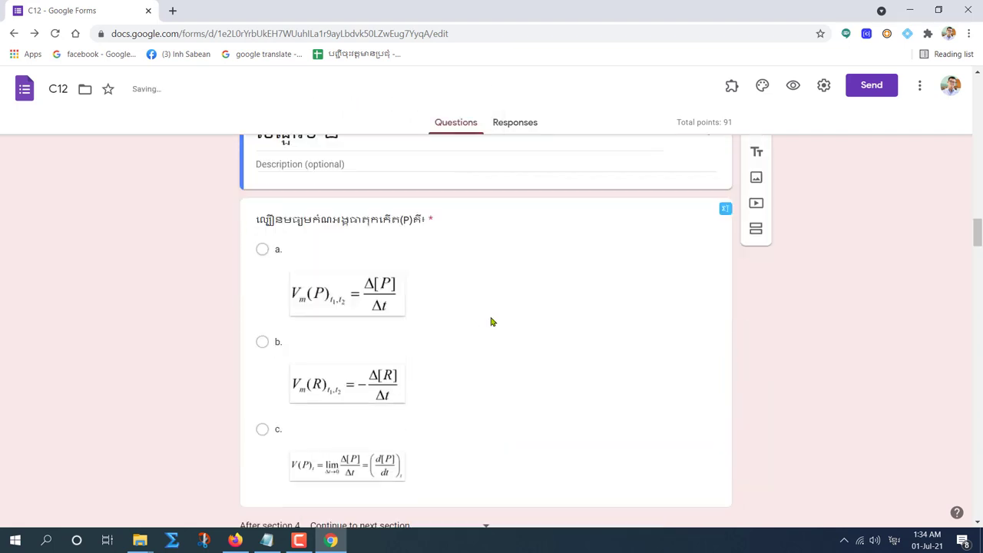
scroll(476, 308, up, 3)
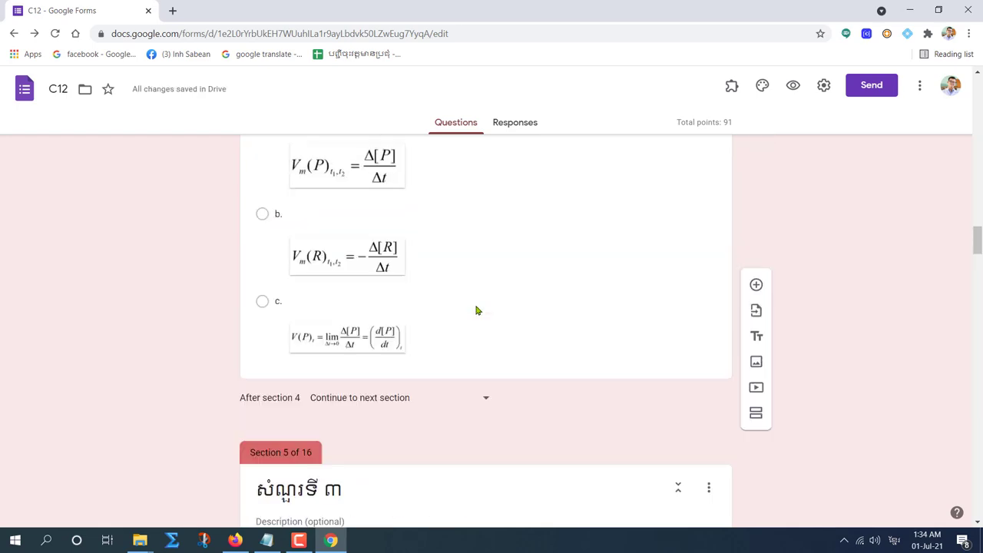
scroll(474, 239, down, 4)
click(487, 209)
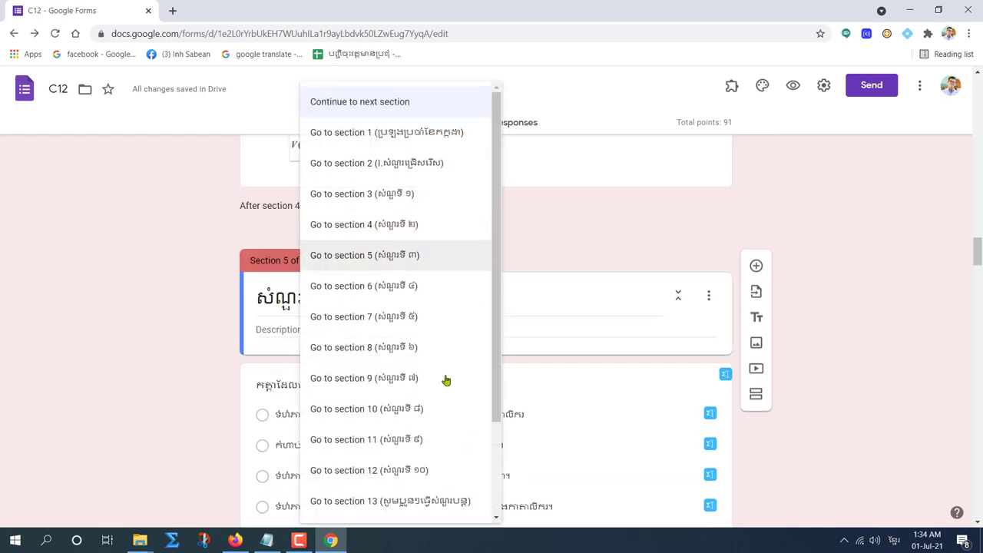
click(408, 500)
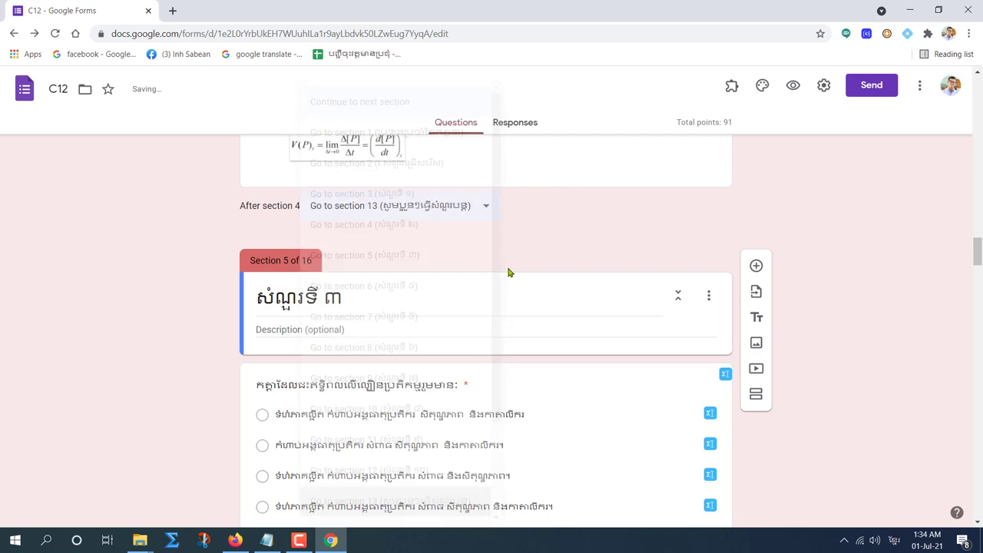
Route respondents to section 13 after completing section 5 and after completing section 6
scroll(510, 272, down, 3)
scroll(461, 377, down, 3)
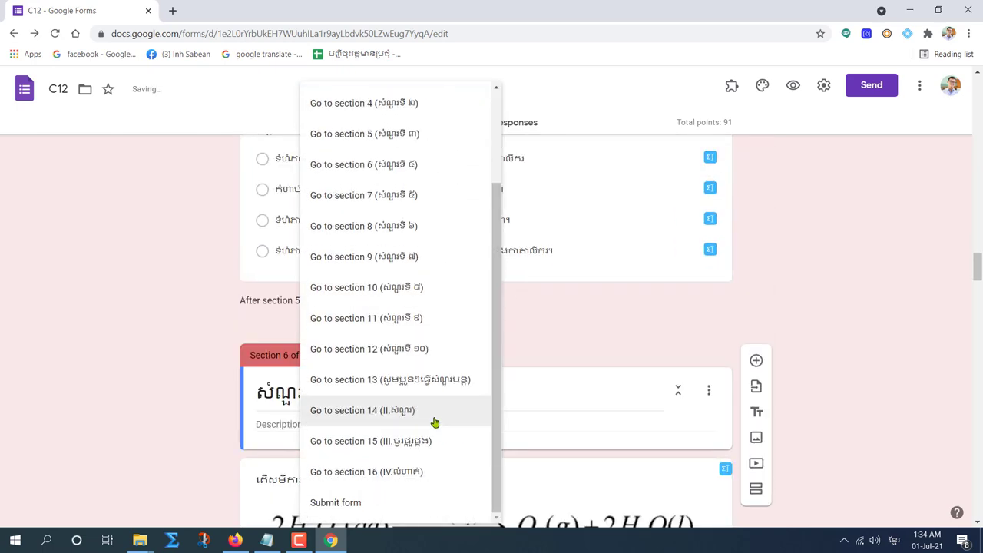
click(437, 380)
scroll(442, 330, down, 2)
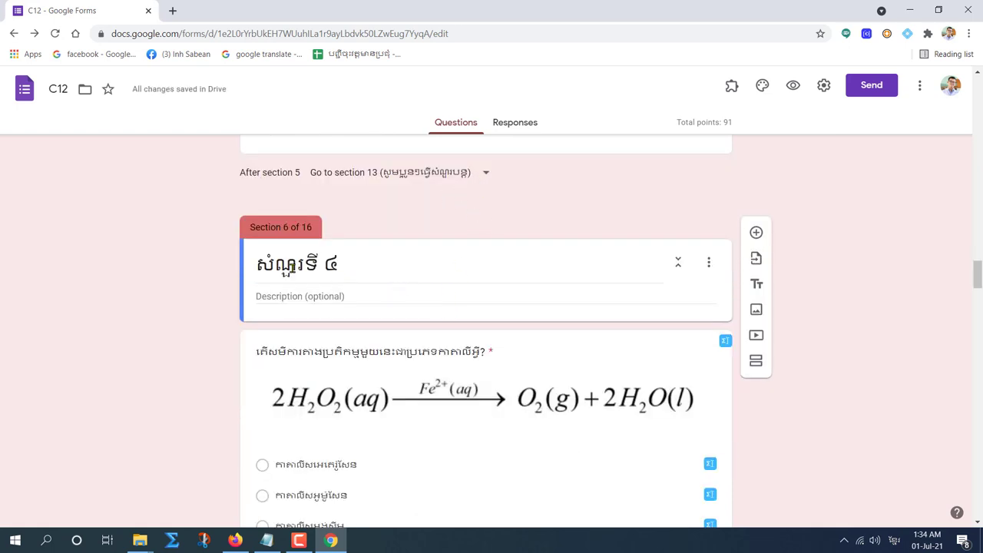
scroll(438, 278, down, 1)
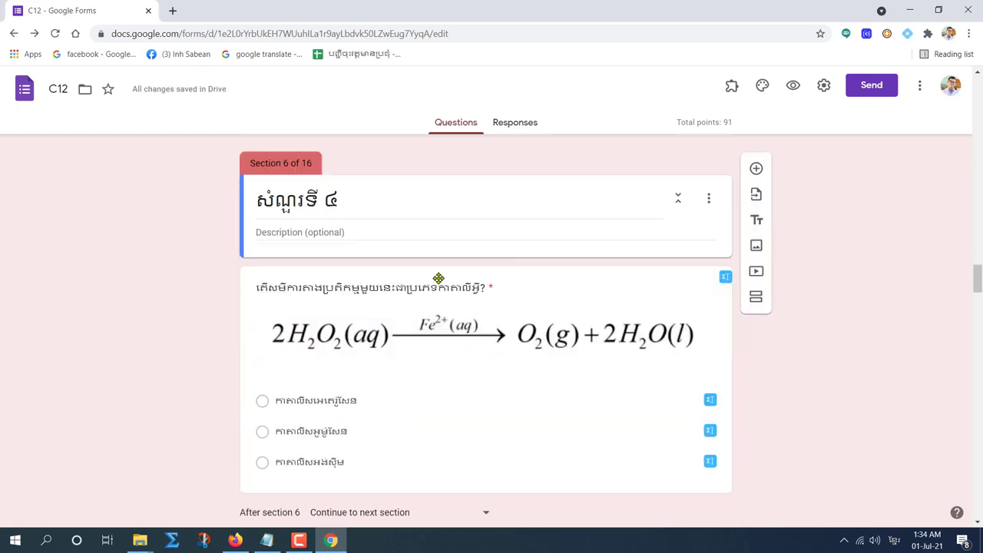
scroll(395, 349, down, 3)
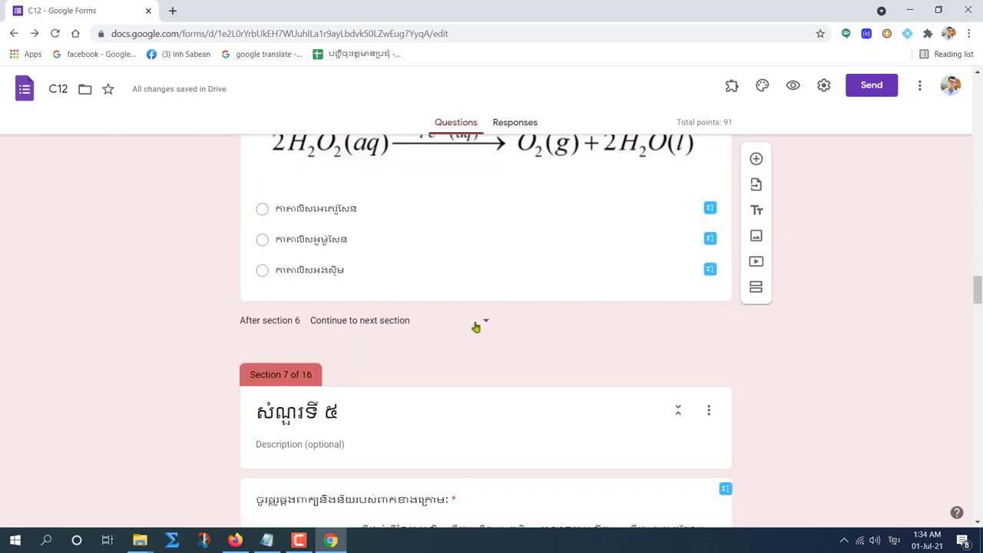
click(490, 326)
scroll(441, 441, down, 5)
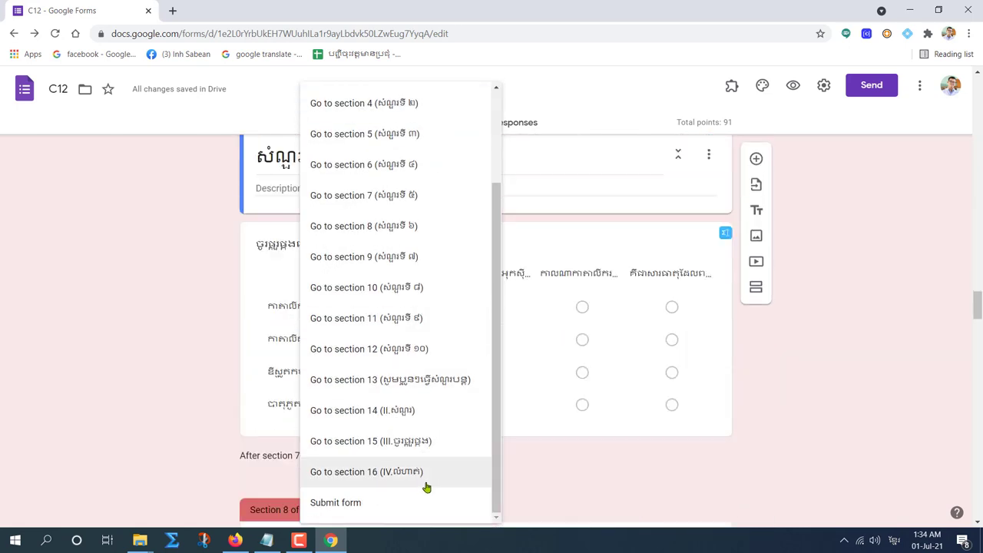
click(448, 384)
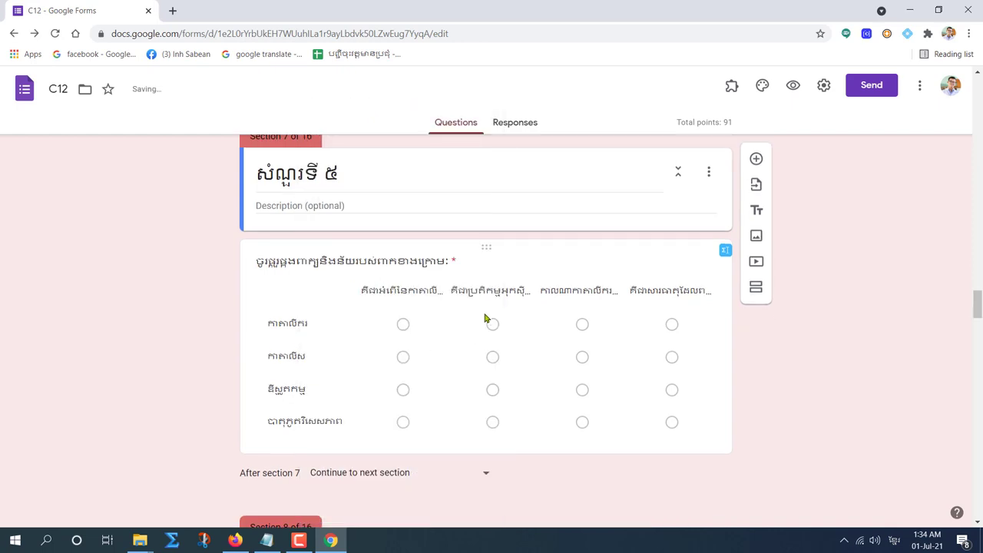
Make sections 7 and 8 each continue to section 13 when completed
scroll(485, 314, down, 3)
click(490, 219)
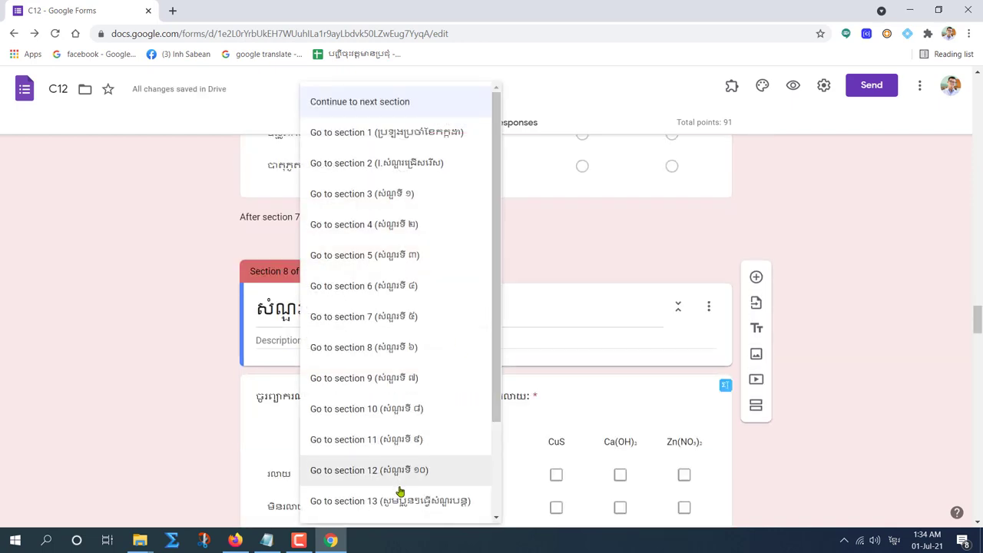
scroll(437, 492, down, 3)
click(466, 379)
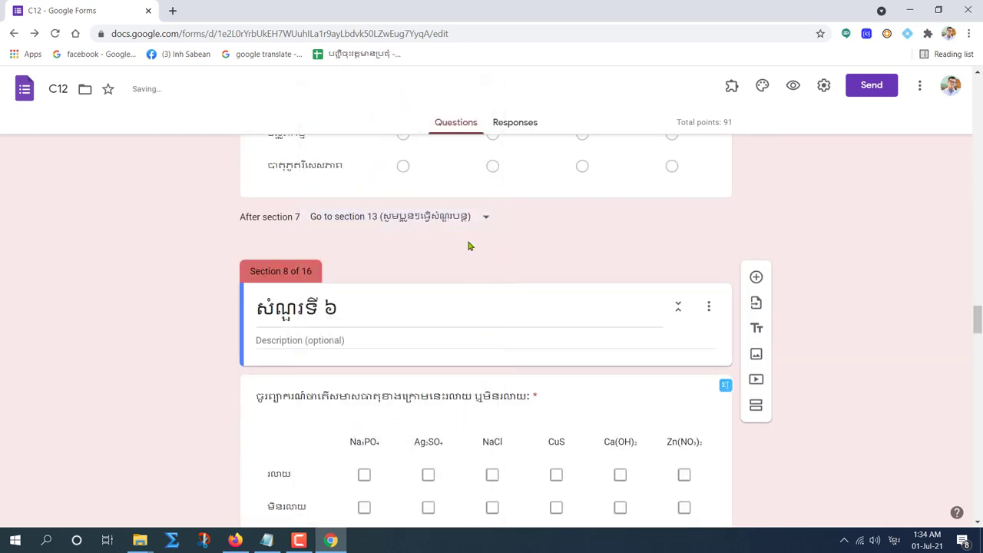
scroll(470, 225, down, 3)
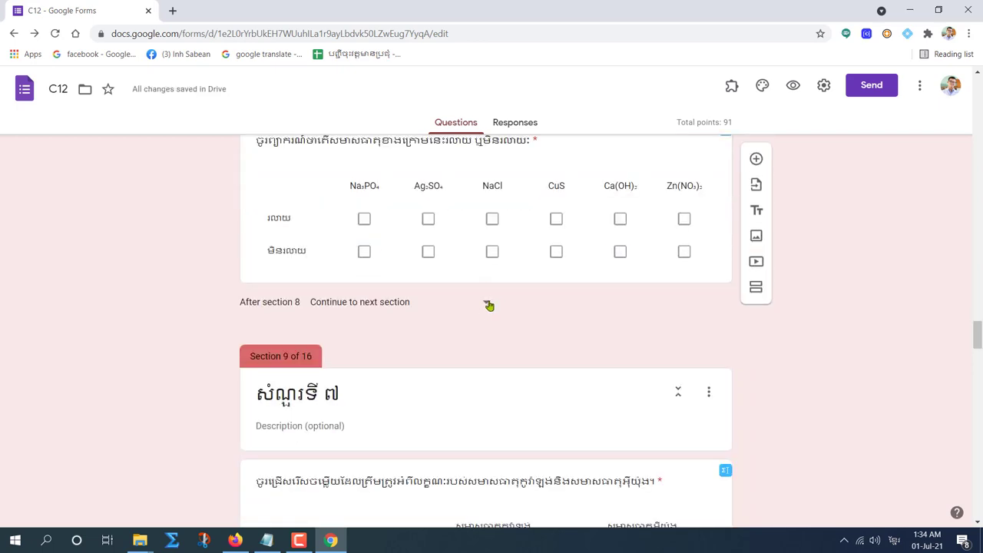
click(490, 306)
scroll(448, 423, down, 2)
click(448, 437)
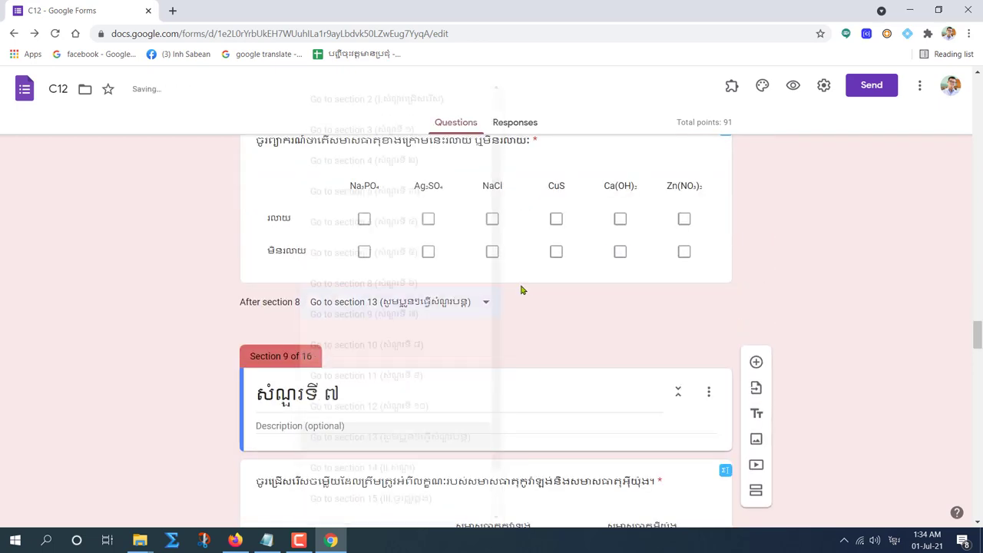
Make sections 9 and 10 each continue to section 13 when completed
scroll(515, 323, down, 5)
click(486, 391)
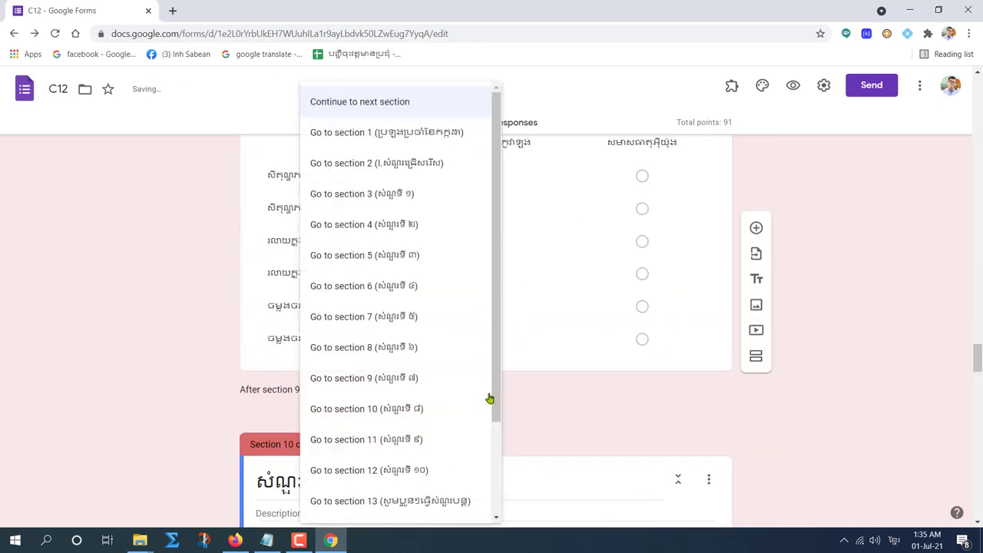
scroll(490, 398, down, 2)
click(441, 382)
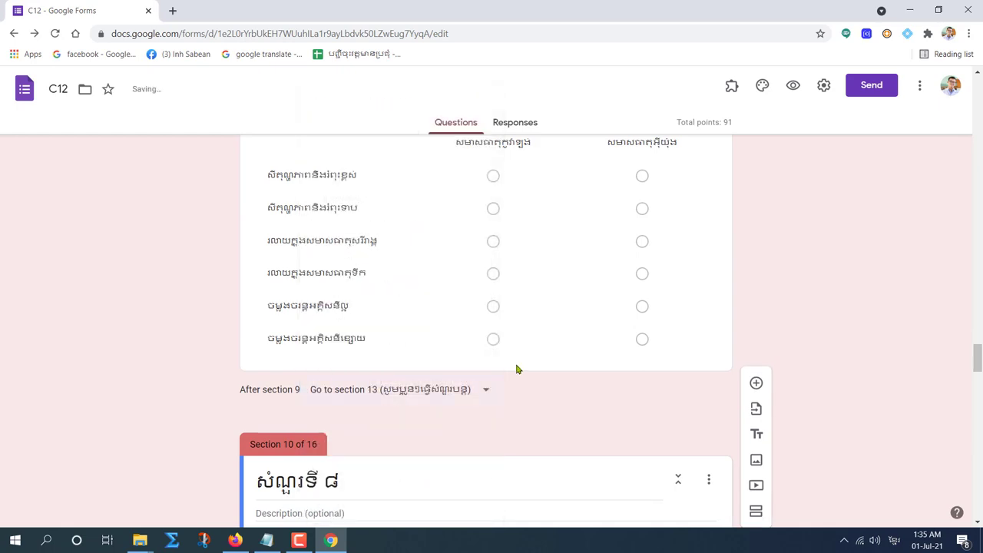
scroll(516, 369, down, 5)
click(484, 387)
scroll(469, 393, down, 2)
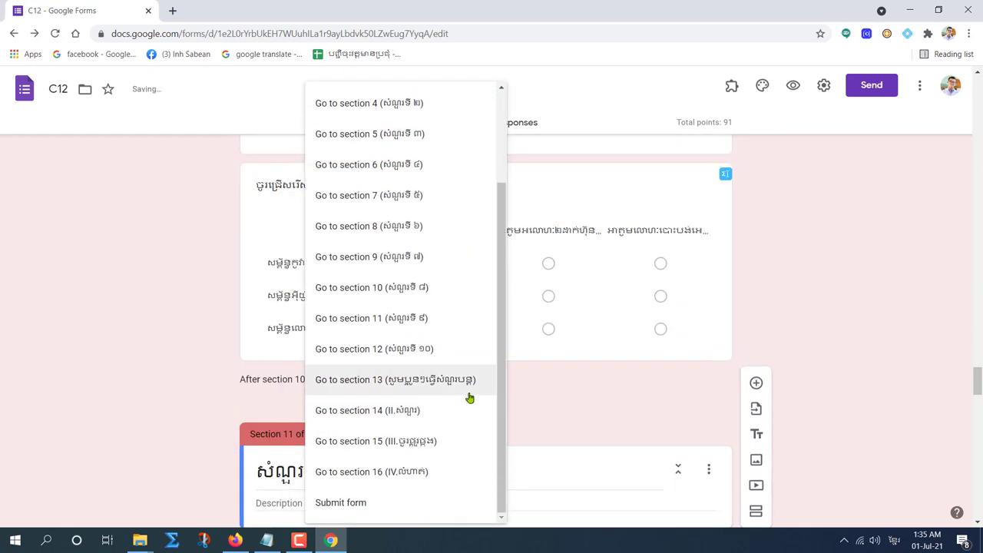
click(441, 382)
Make sections 11 and 12 each continue to section 13, and check the routing after sections 13 and 14
scroll(531, 408, down, 9)
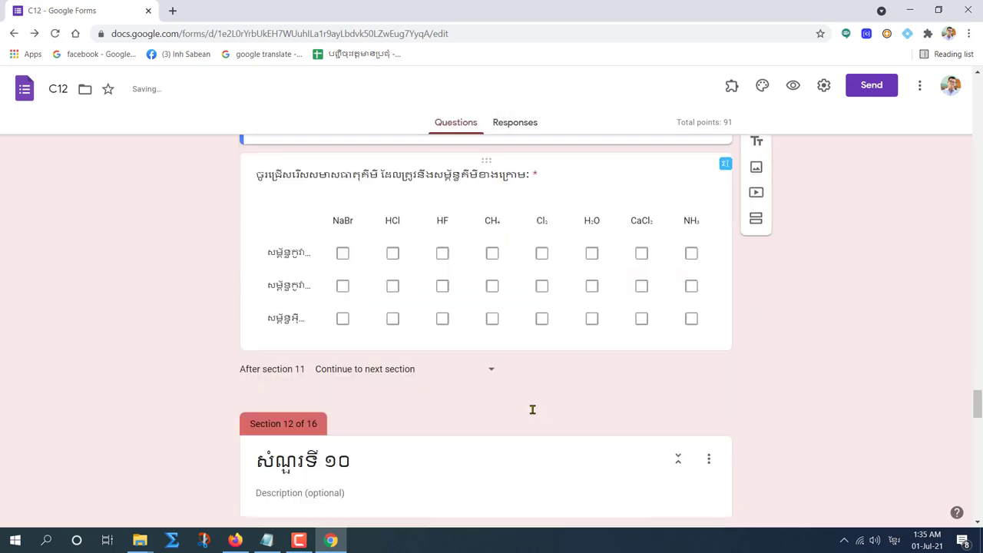
click(503, 250)
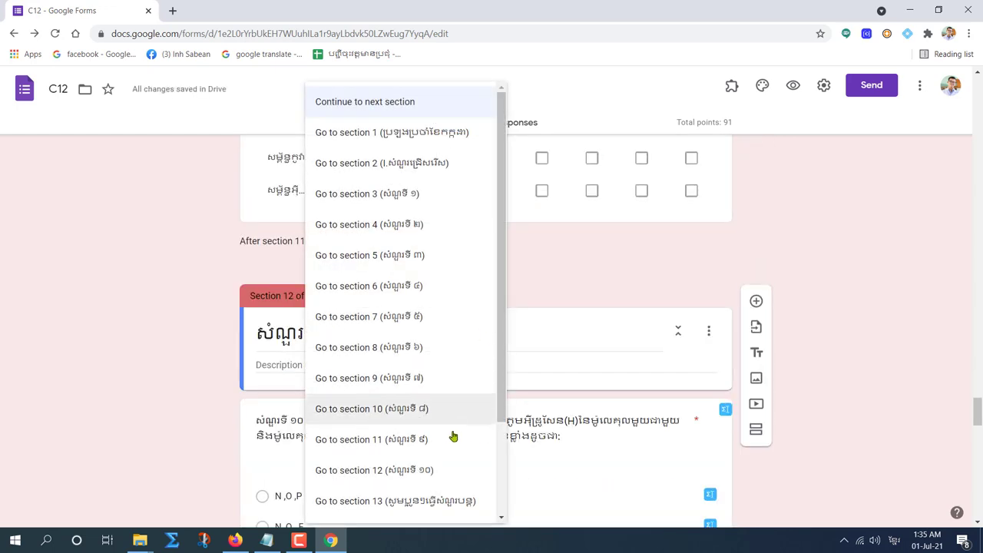
click(446, 500)
scroll(517, 397, down, 5)
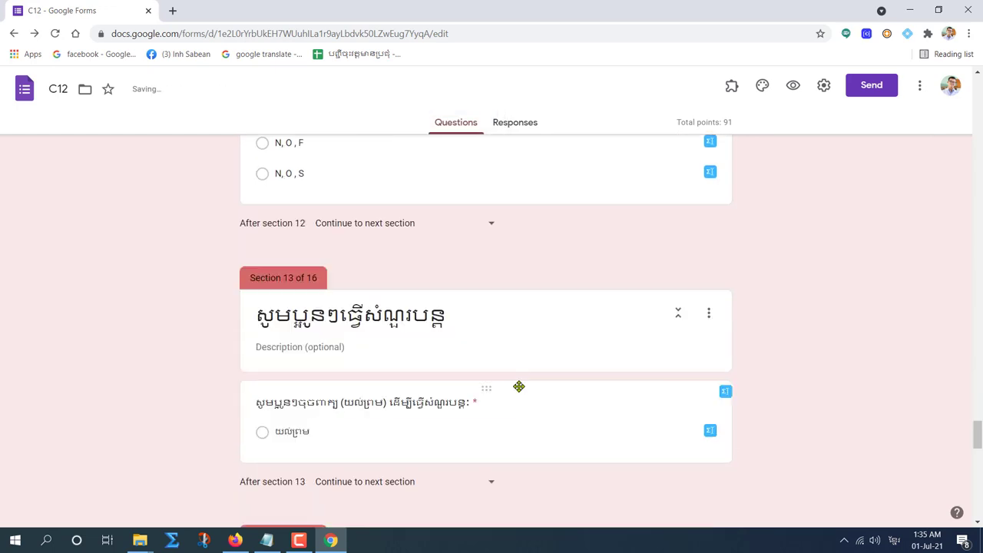
click(494, 226)
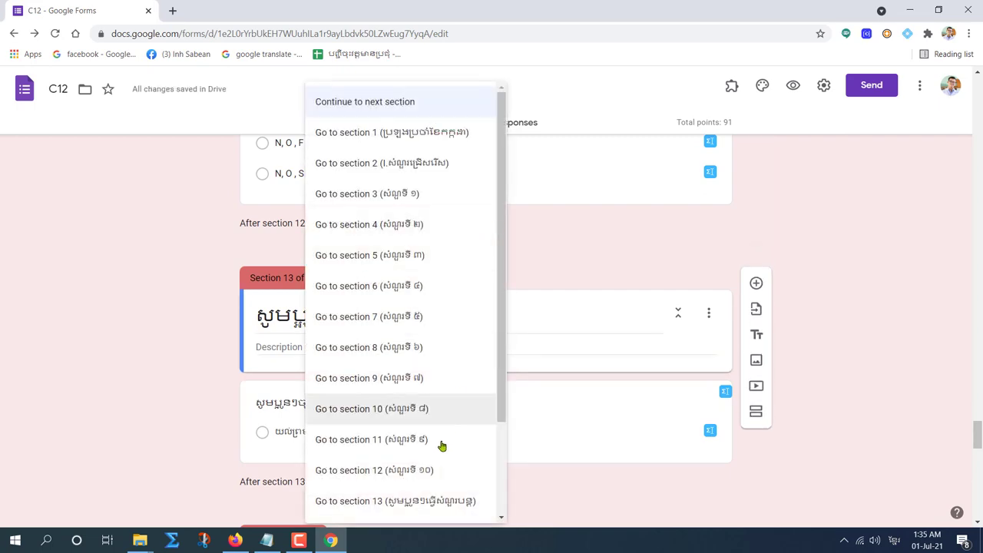
key(Return)
scroll(406, 351, down, 2)
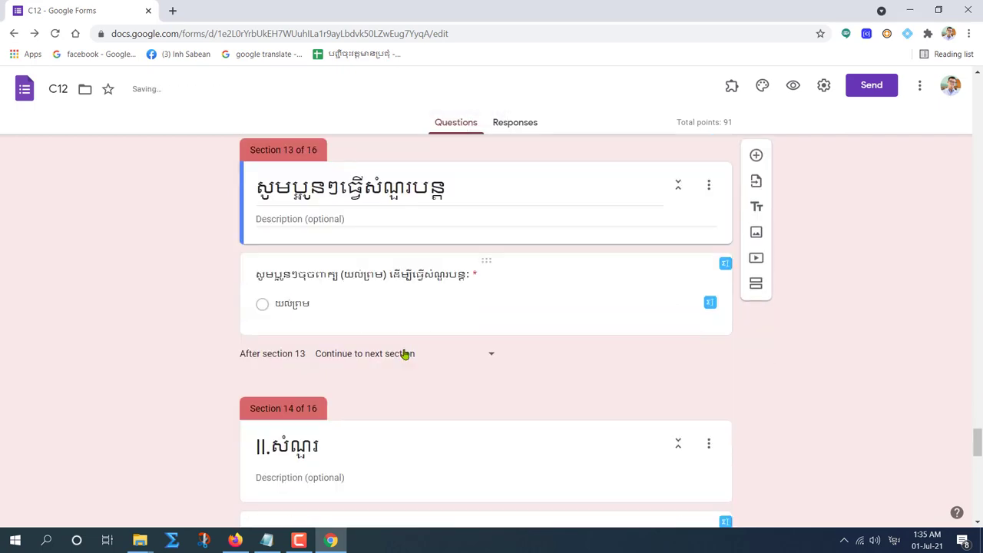
scroll(410, 356, down, 9)
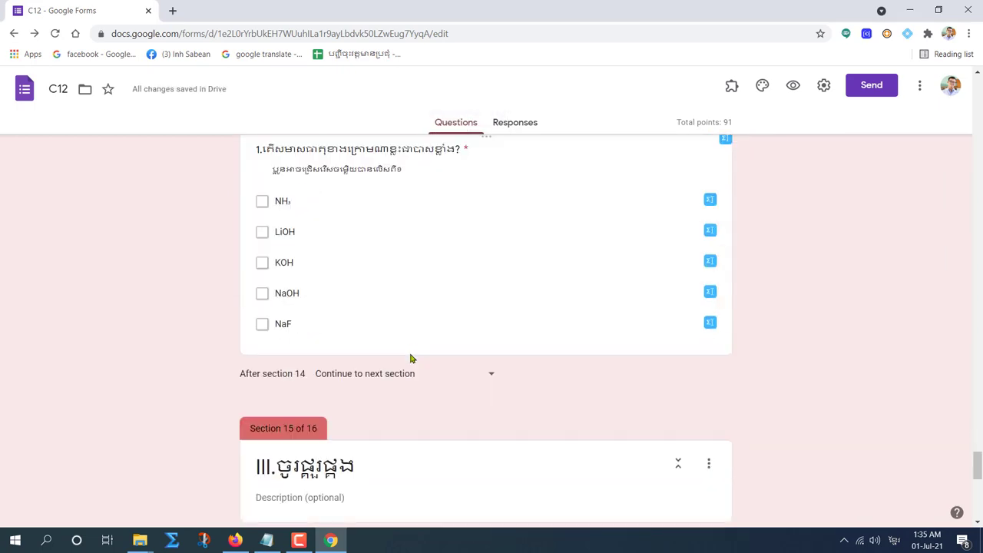
Review the form's sections back up to the first one and open the form's preview
scroll(484, 418, down, 4)
scroll(491, 407, up, 11)
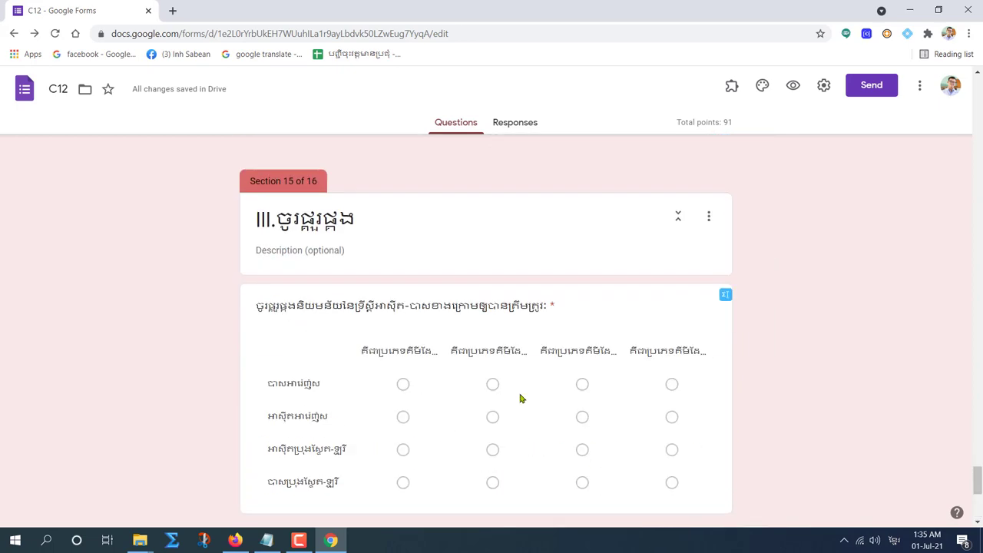
scroll(467, 314, up, 20)
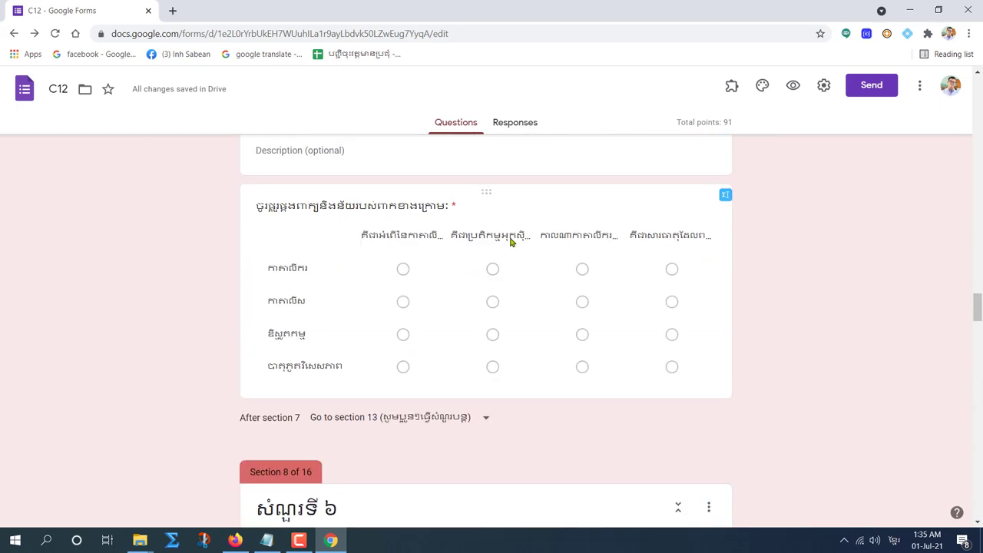
scroll(521, 238, up, 20)
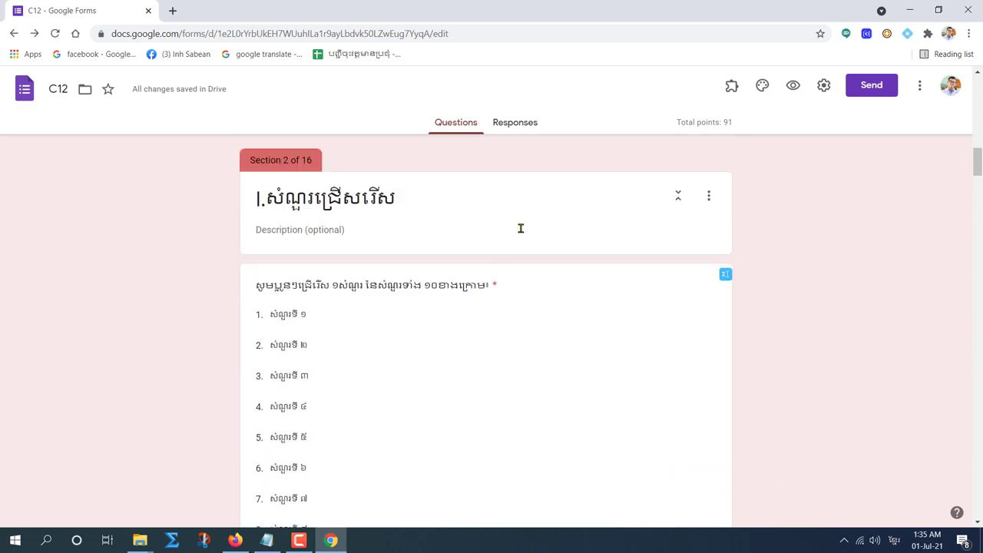
scroll(521, 229, up, 6)
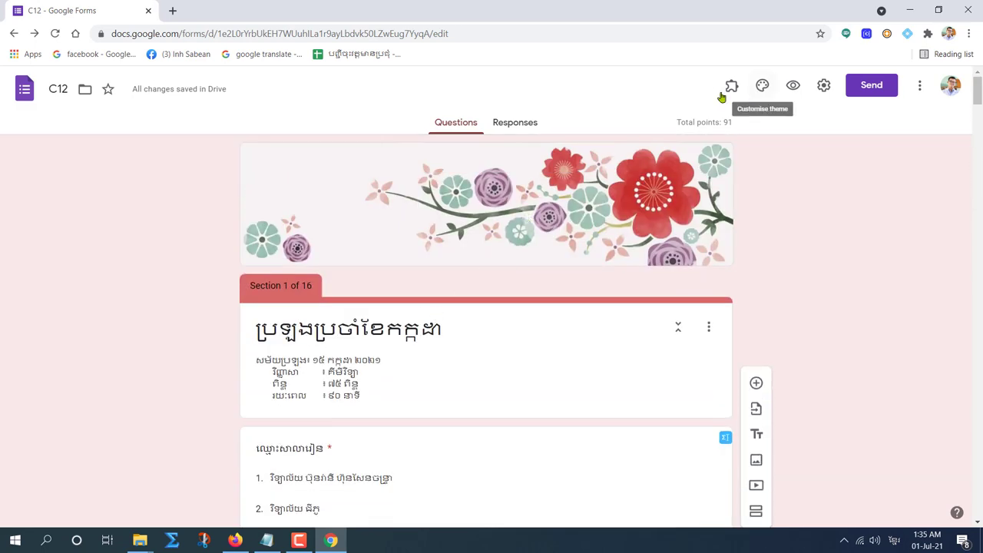
click(794, 85)
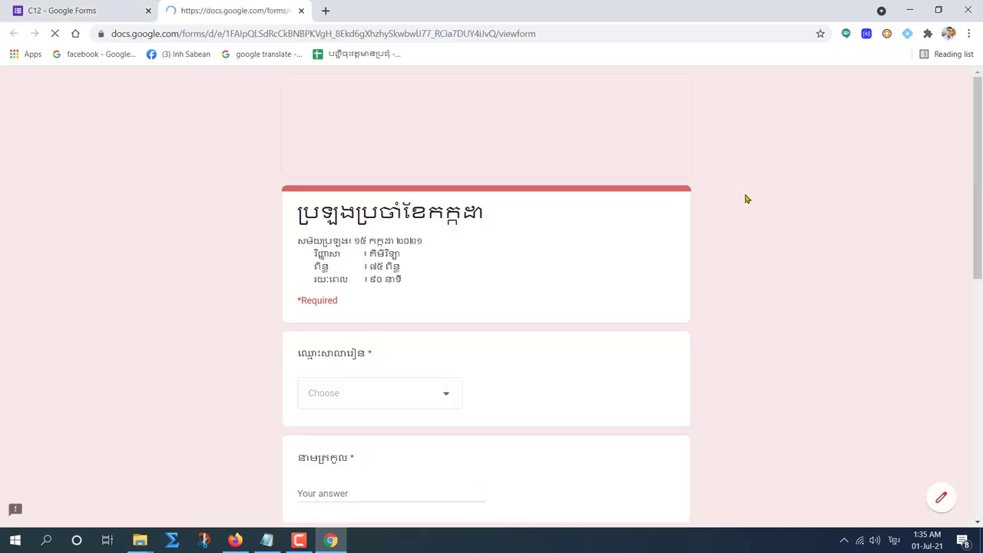
In the preview, choose the first listed school, fill in a test surname and given name, and select ប្រុស as the gender
scroll(422, 250, down, 3)
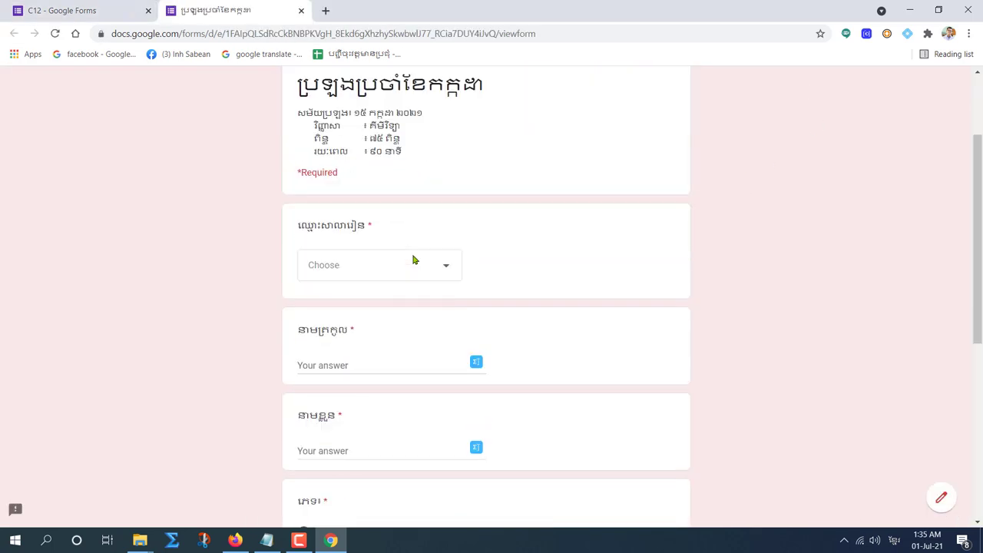
click(461, 205)
click(371, 246)
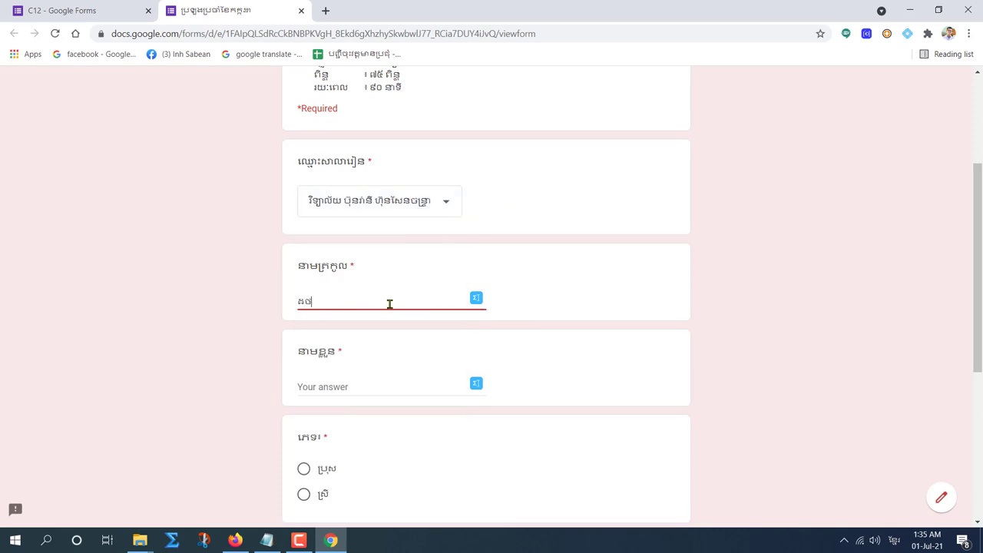
click(375, 393)
text(ឥឥ)
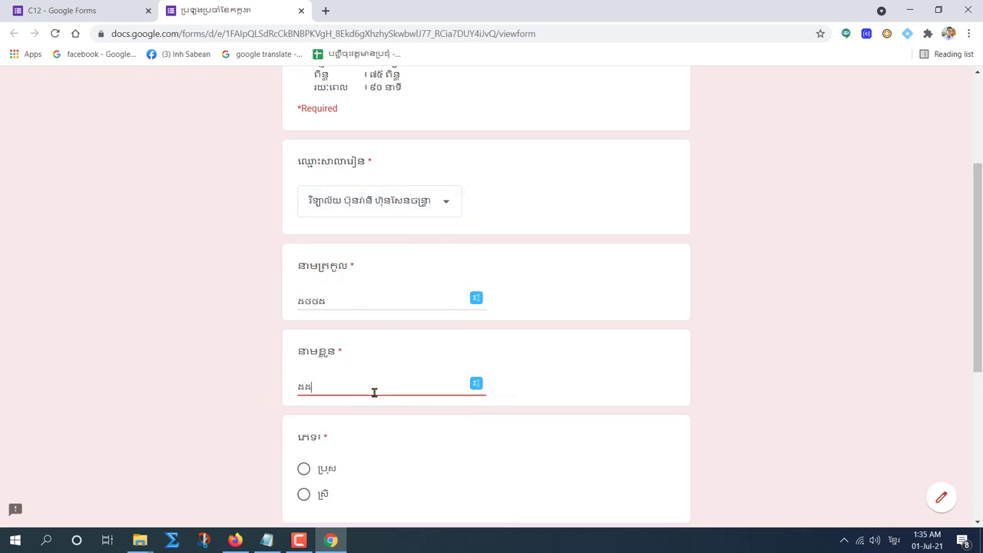
text(ង)
scroll(346, 405, down, 2)
scroll(379, 399, down, 2)
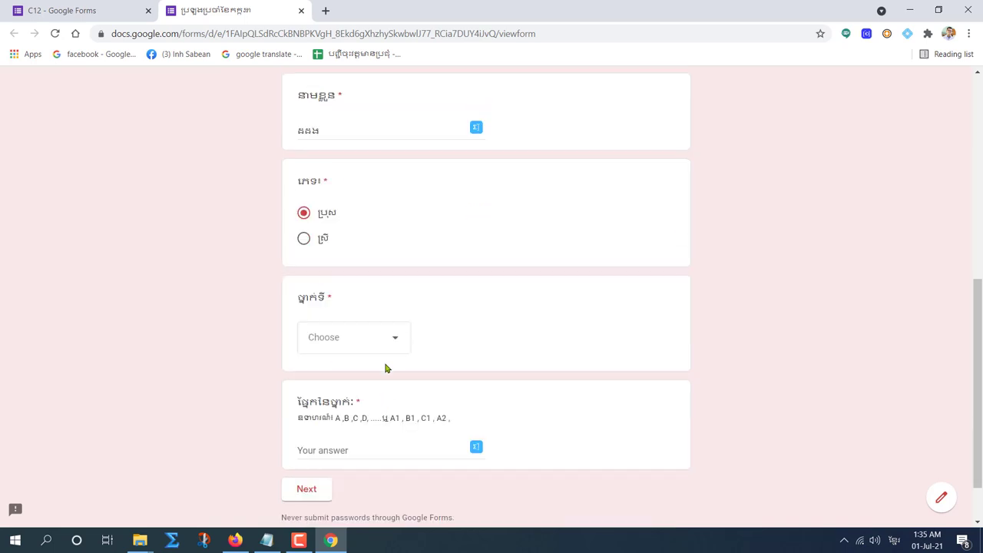
Choose a class from the list, enter A as the class group, and continue to the question-choice section
click(395, 351)
click(346, 380)
click(321, 447)
key(alt+shift)
text(A)
scroll(332, 444, down, 1)
click(314, 426)
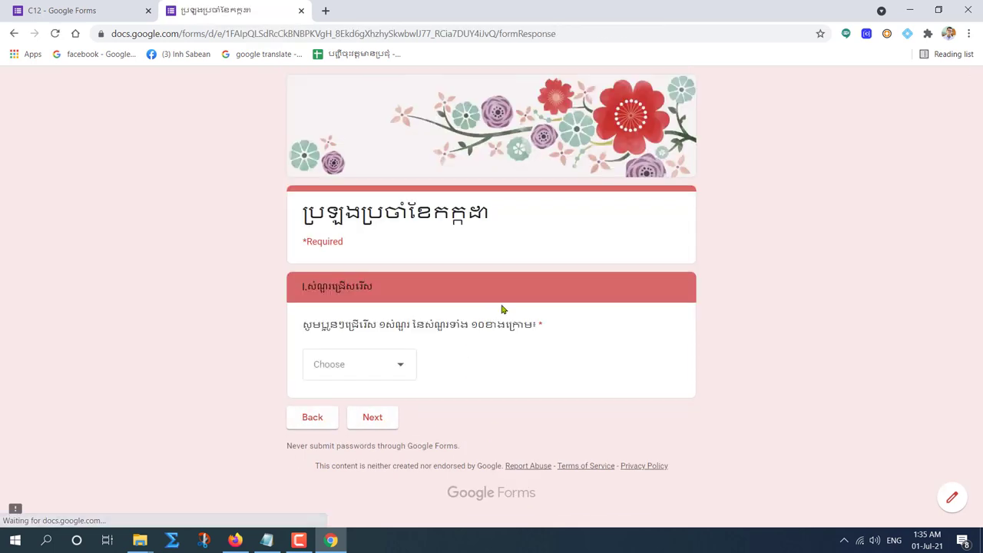
Choose សំណួរទី ១ as the question to answer and continue to its section
click(407, 367)
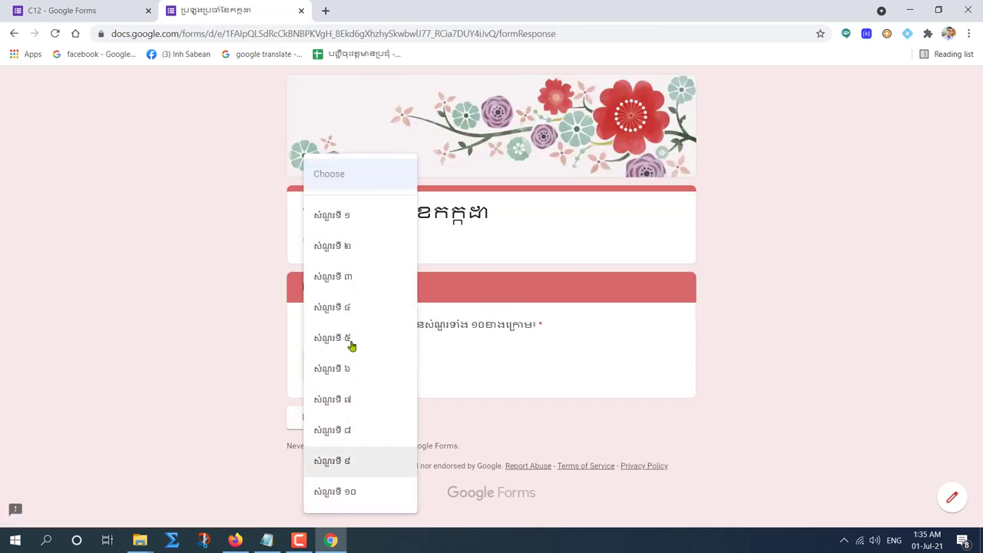
click(345, 215)
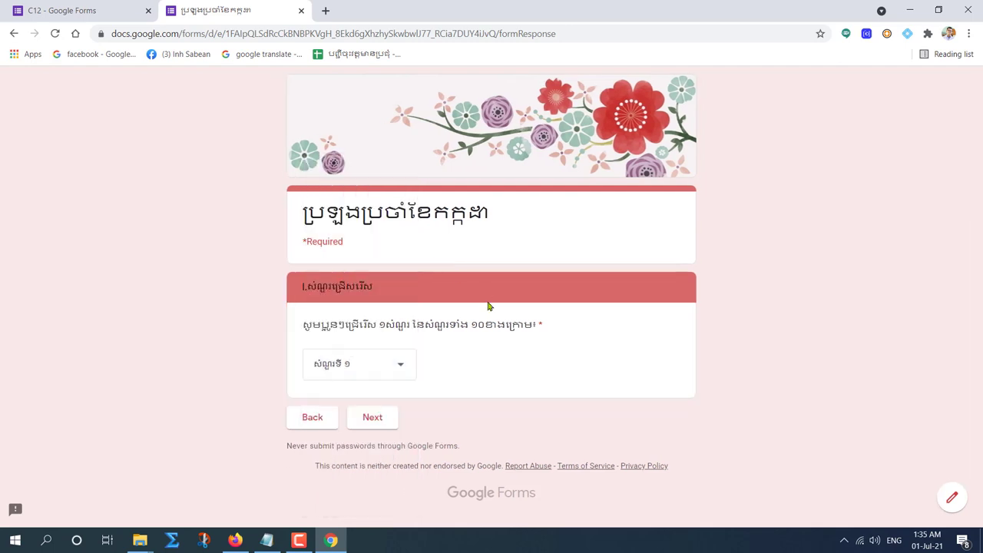
click(380, 415)
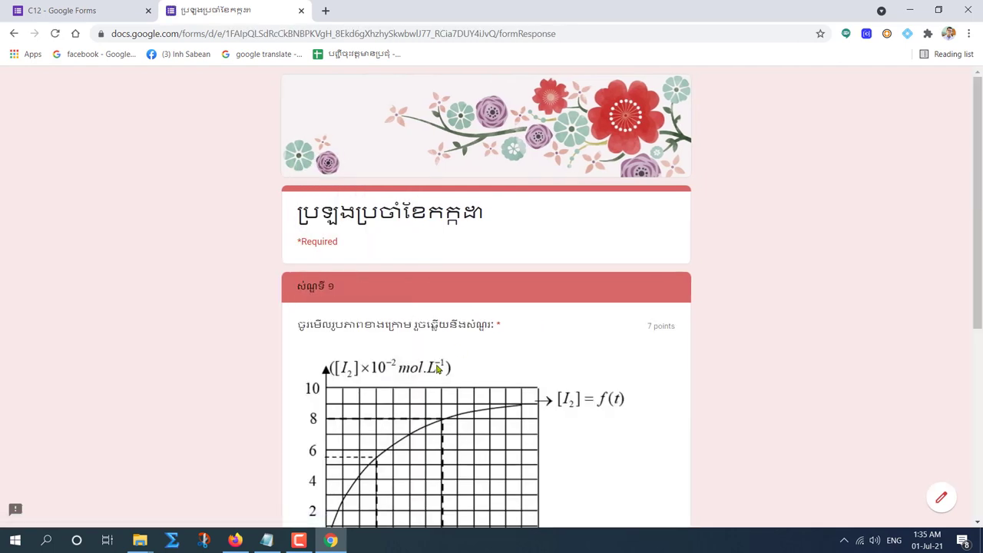
Answer the question 1 grid with 35 វិនាទី for the duration and 8 x 10⁻² mol.L⁻¹ for the I₂ concentration, and continue
scroll(441, 358, down, 5)
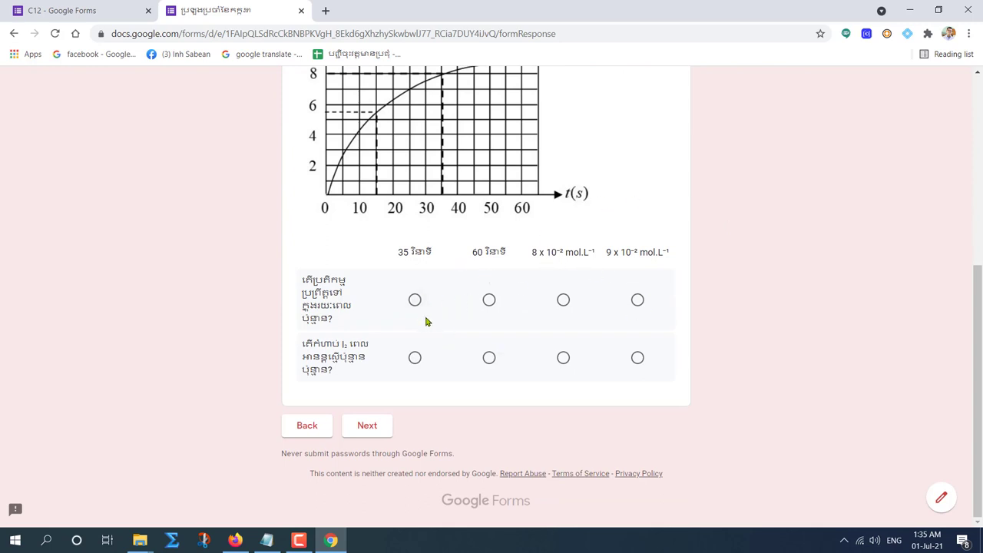
click(449, 307)
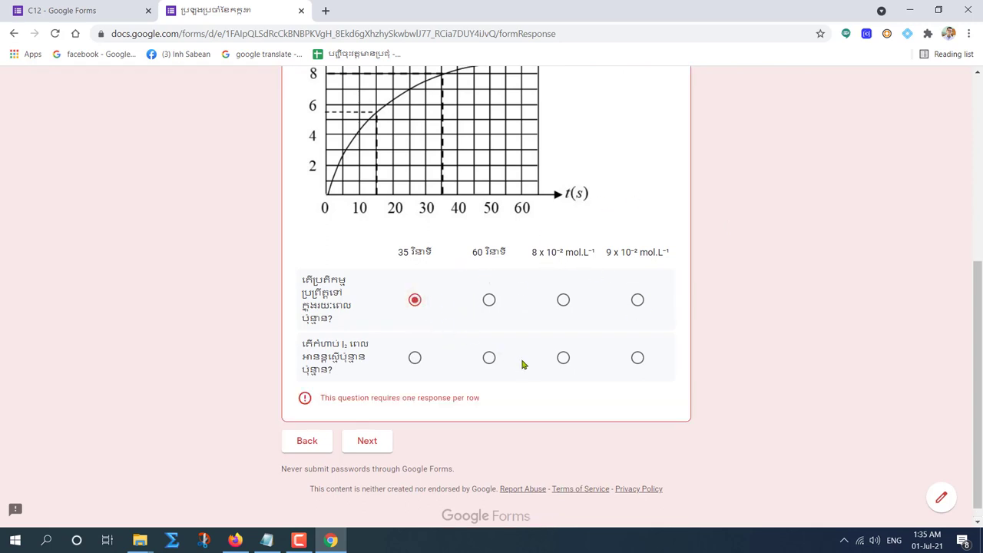
click(563, 360)
click(374, 427)
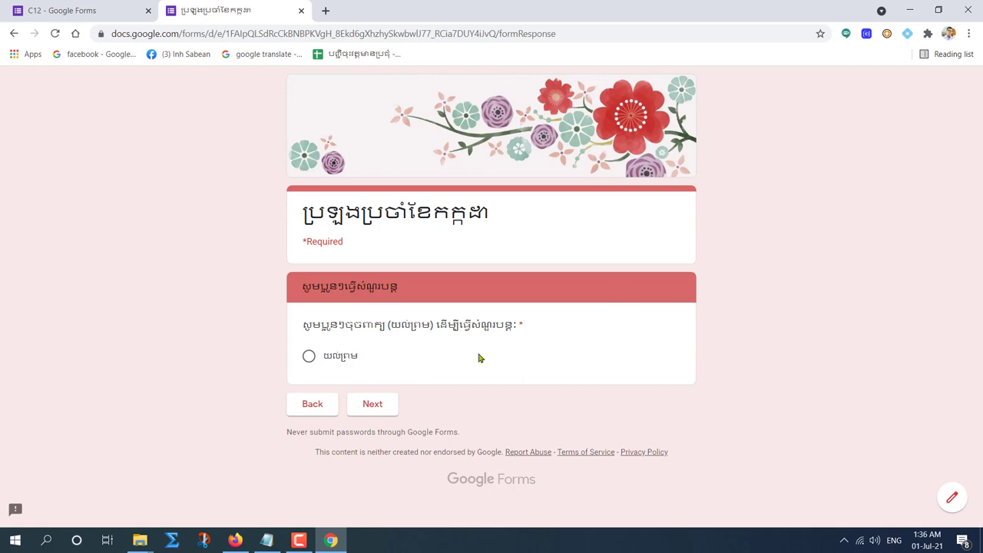
Select យល់ព្រម in the agreement section and continue to section II
click(373, 406)
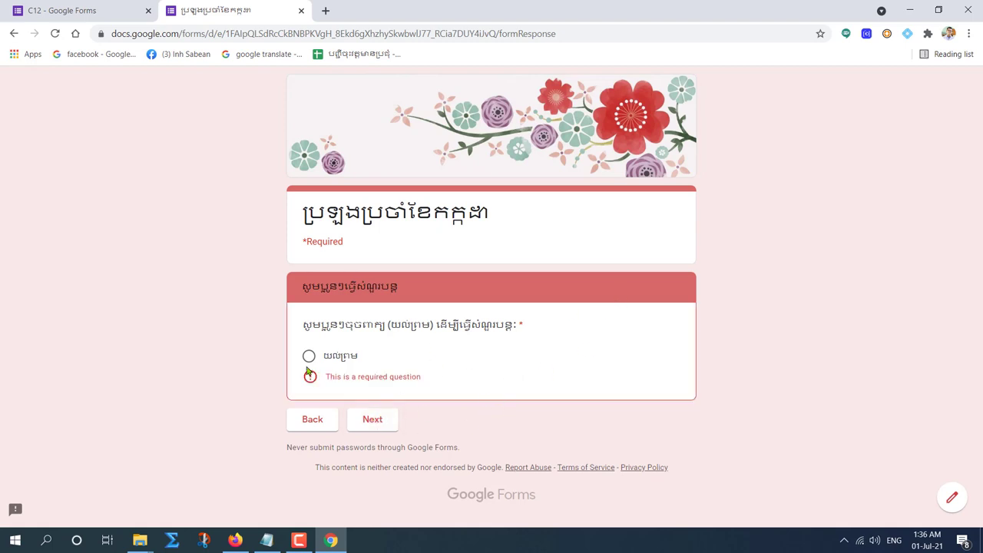
click(308, 356)
click(388, 412)
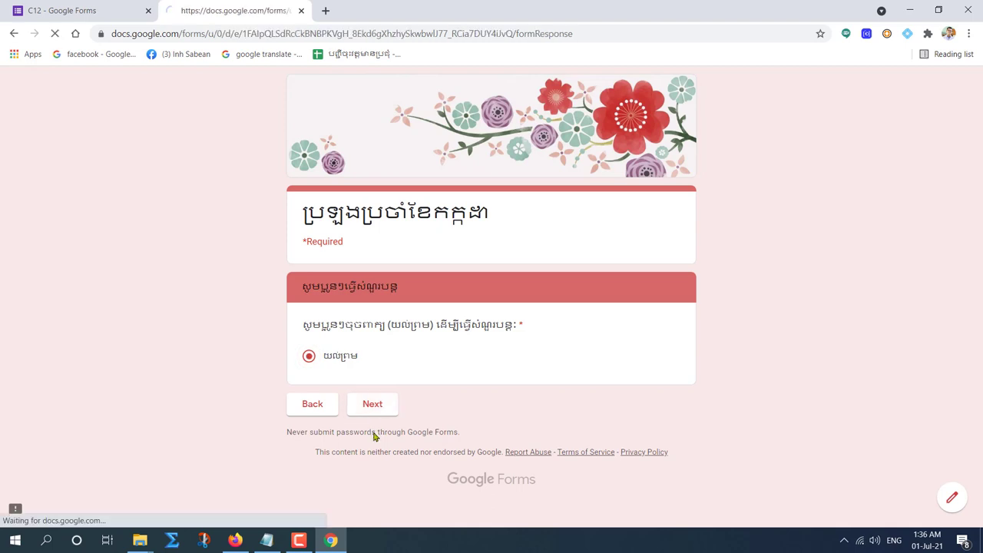
Tick NaOH as the answer to the strong-base question and continue to section III
scroll(353, 377, down, 1)
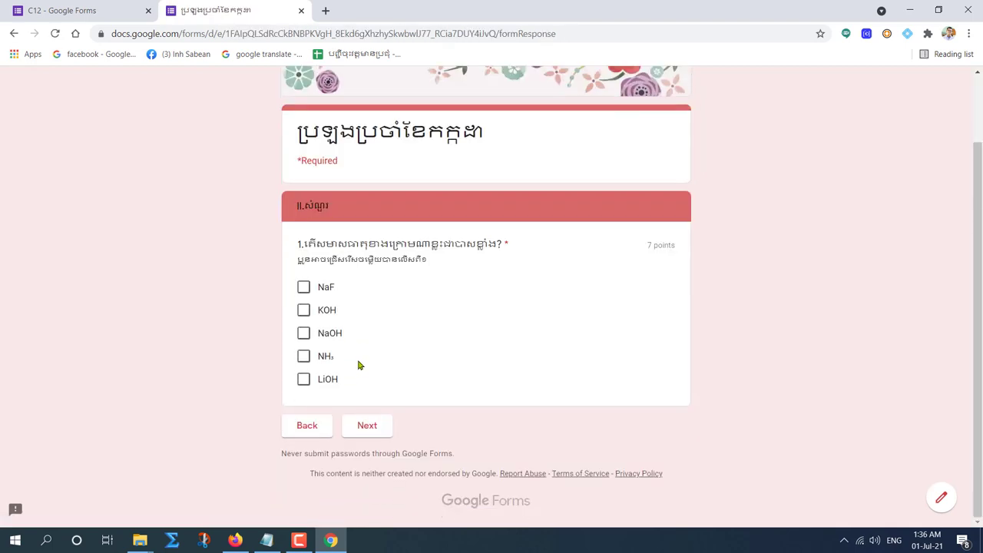
click(304, 333)
click(367, 429)
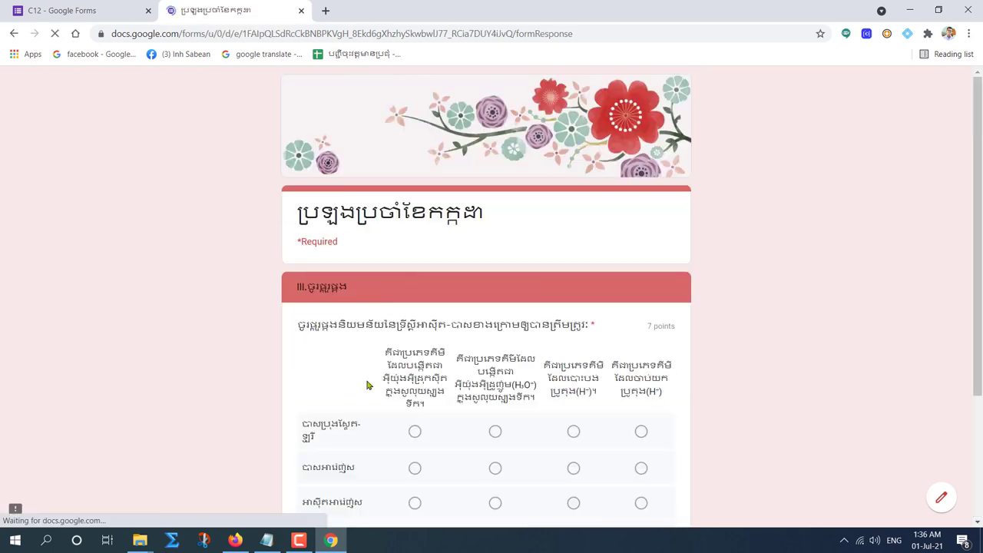
Answer the acid-base matching grid with the first definition for the first row and the second definition for the other three rows, and continue
scroll(343, 307, down, 3)
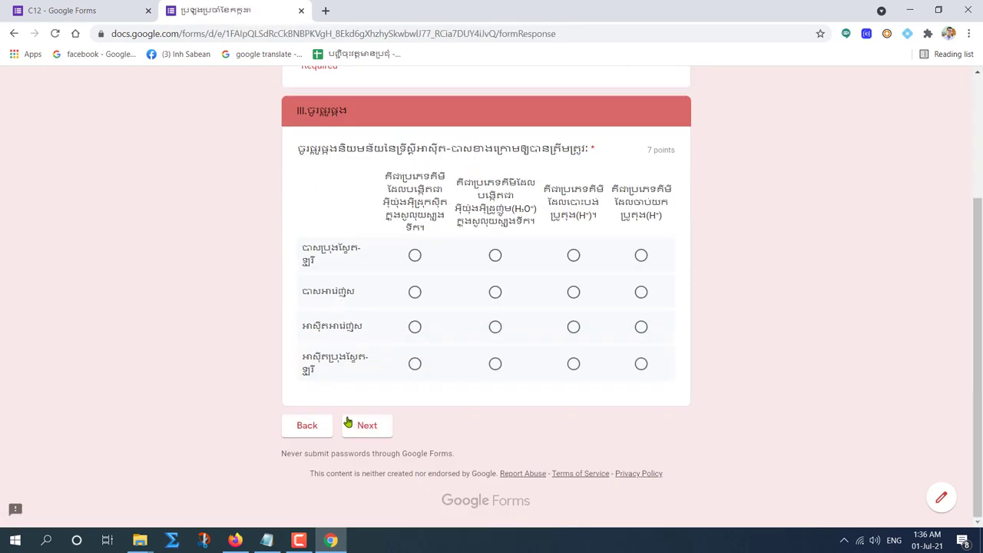
click(415, 255)
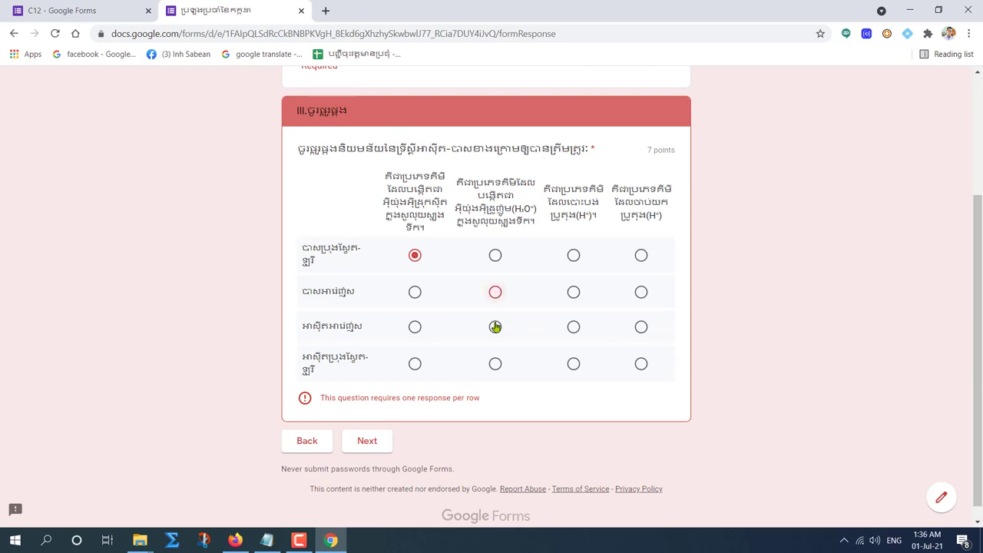
click(496, 327)
click(495, 364)
click(376, 432)
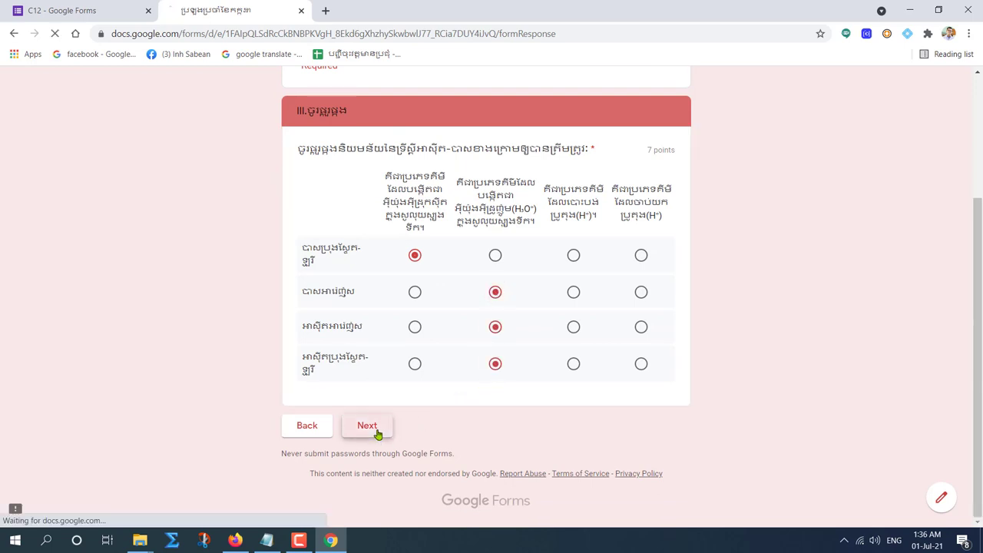
Answer the section IV grid with 2Al + Fe₂O₃ → 2Fe + Al₂O₃ for row b and 33.75g for row a
scroll(415, 369, down, 2)
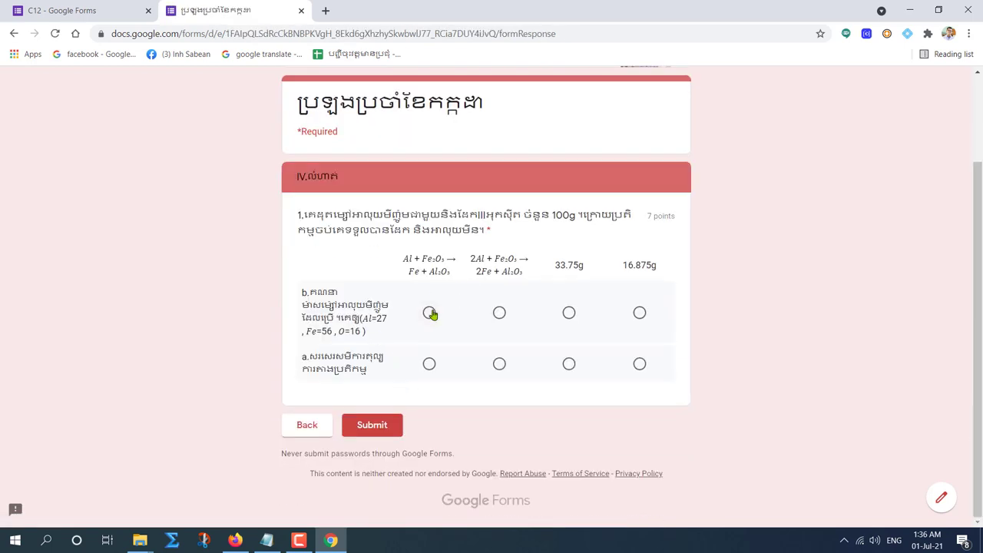
click(500, 313)
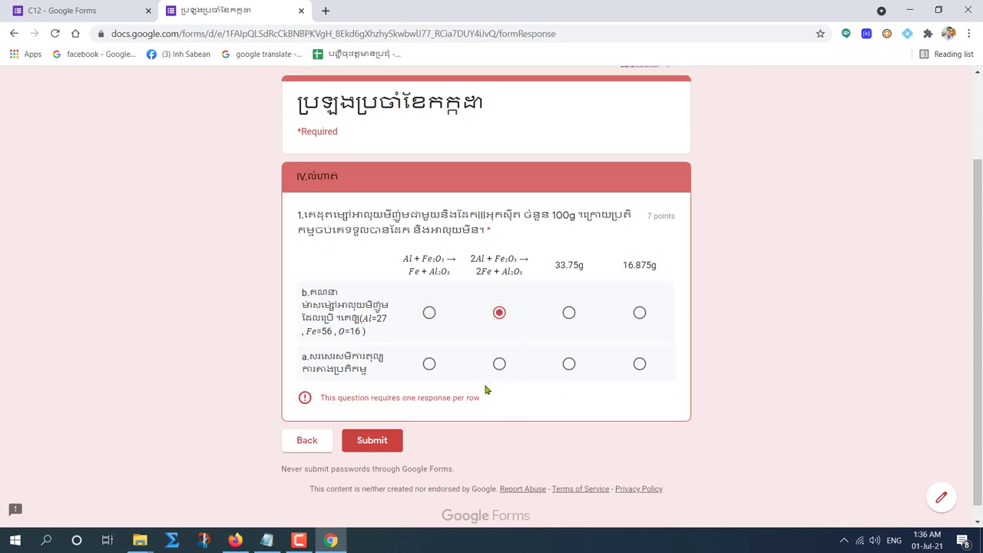
click(569, 364)
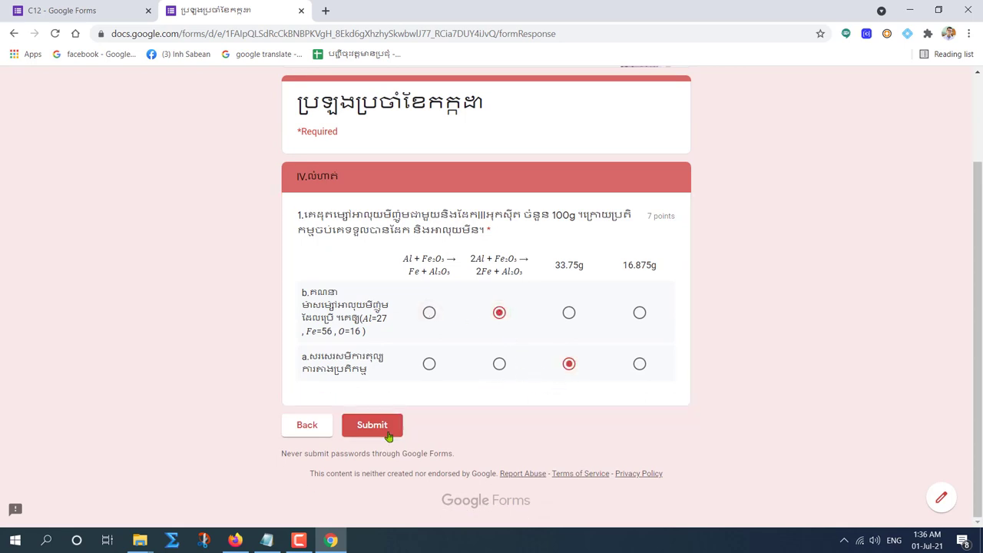
Go back through the previewed sections from section IV to the question-choice section without submitting the form
scroll(485, 406, up, 3)
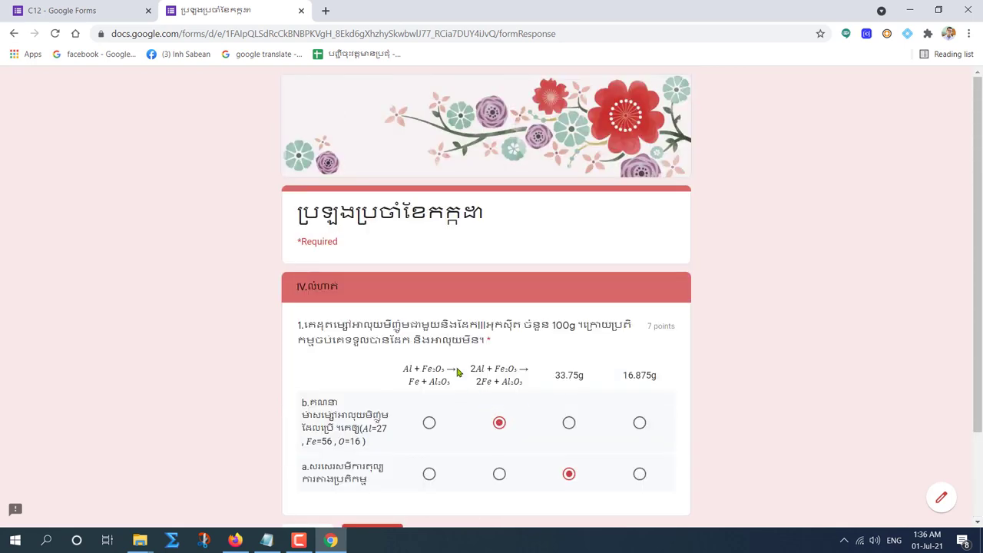
scroll(459, 373, down, 3)
click(311, 423)
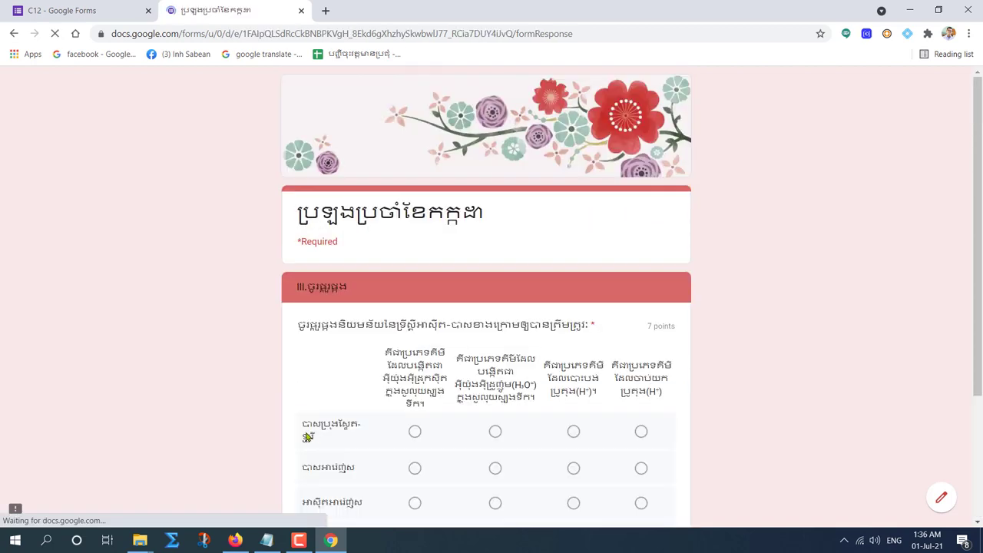
scroll(326, 409, down, 3)
click(307, 425)
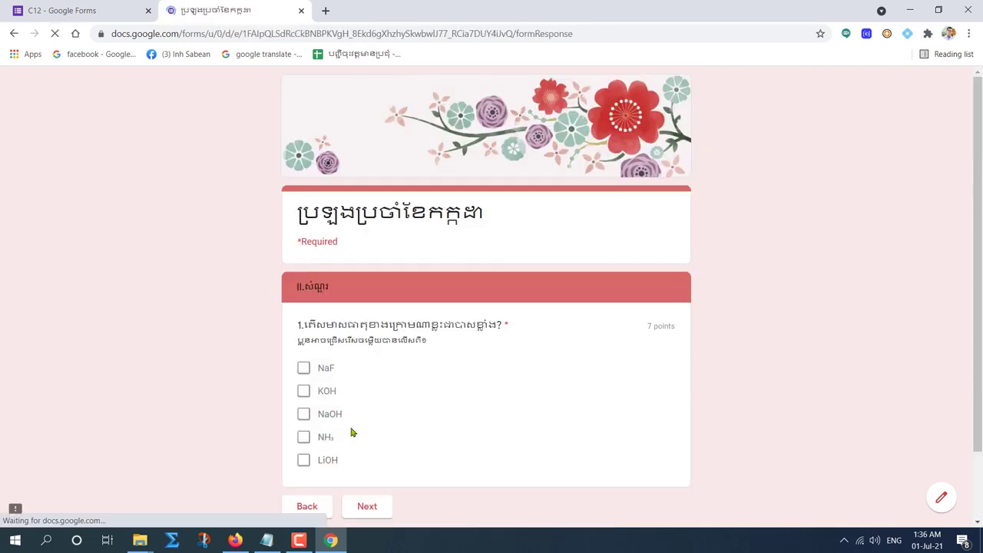
click(305, 425)
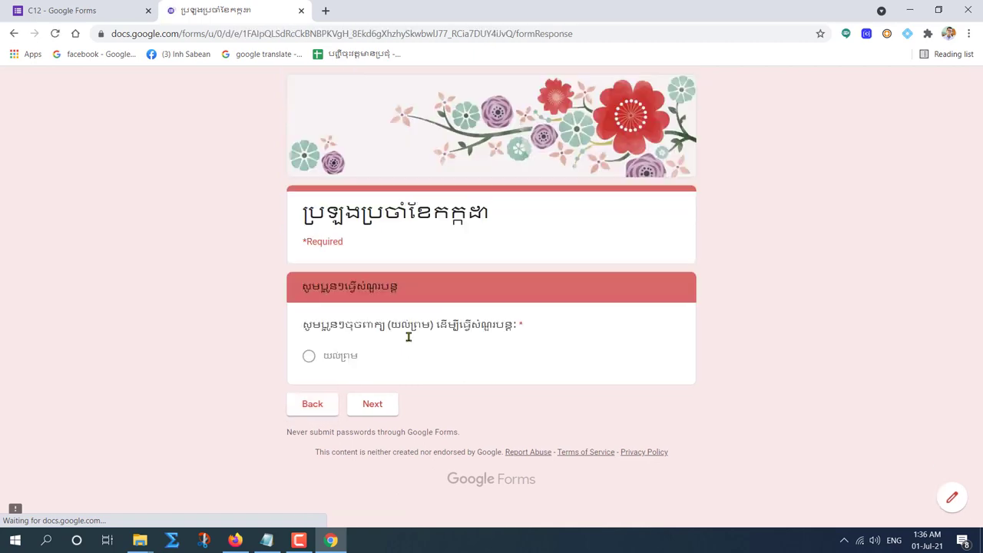
click(317, 406)
scroll(364, 400, down, 5)
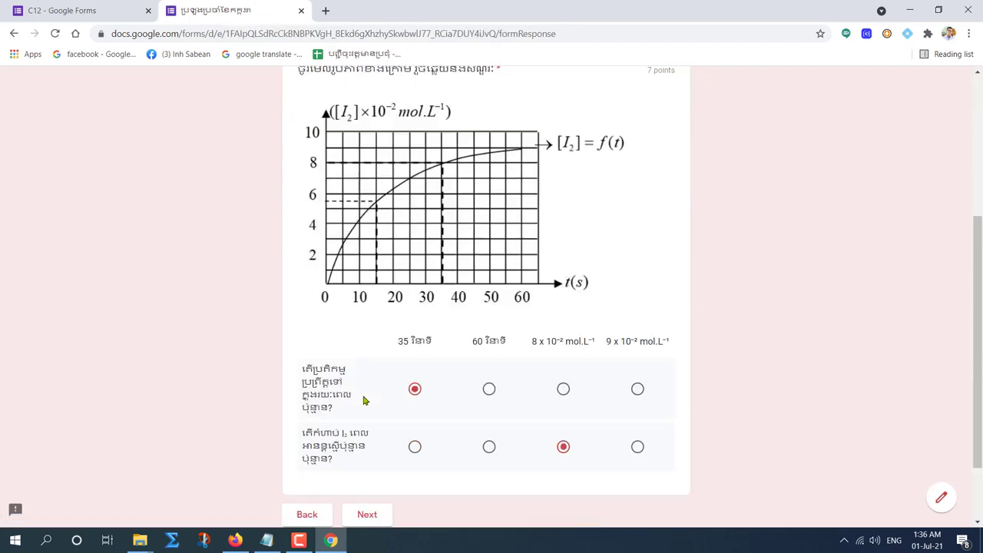
click(310, 449)
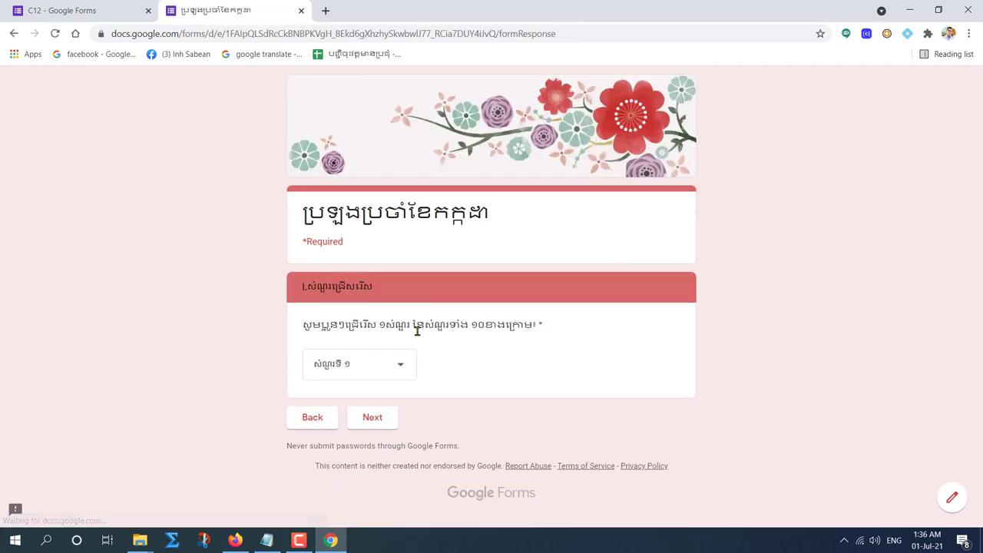
Change the chosen question to សំណួរទី ៦ and continue to its section
click(407, 373)
click(358, 373)
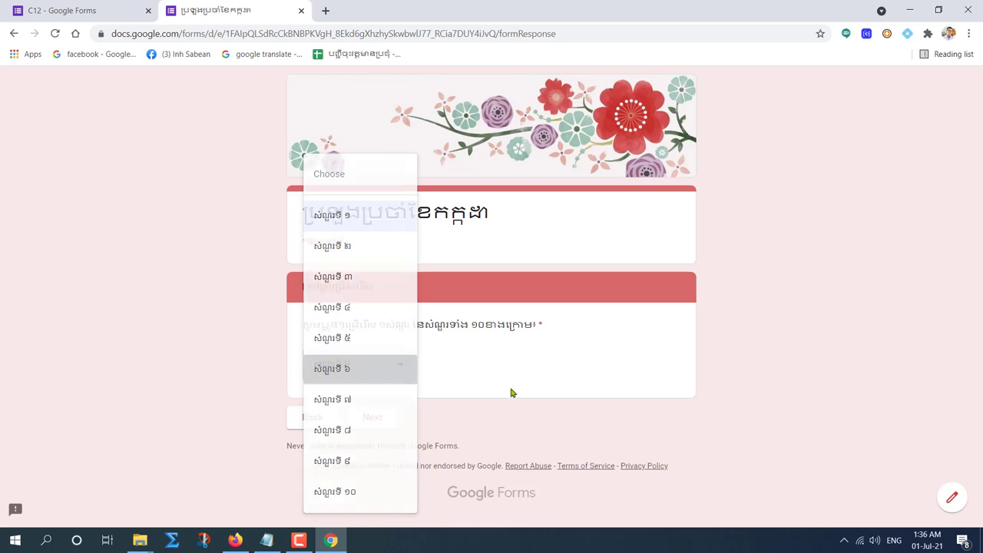
click(375, 417)
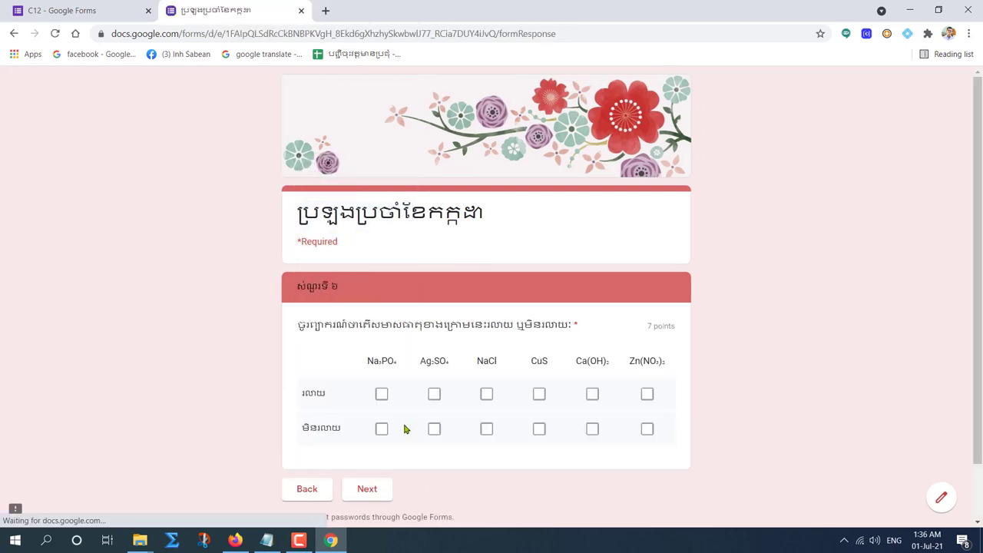
scroll(338, 349, down, 1)
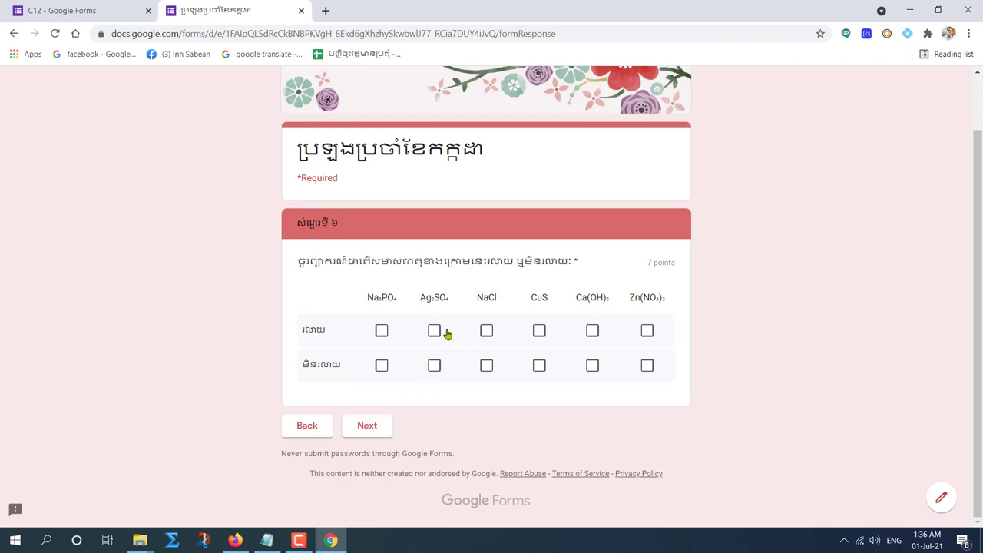
Answer the សំណួរទី ៦ grid with រលាយ for Na₃PO₄, NaCl and Zn(NO₃)₂ and មិនរលាយ for Ag₂SO₄, CuS and Ca(OH)₂, and continue
click(382, 331)
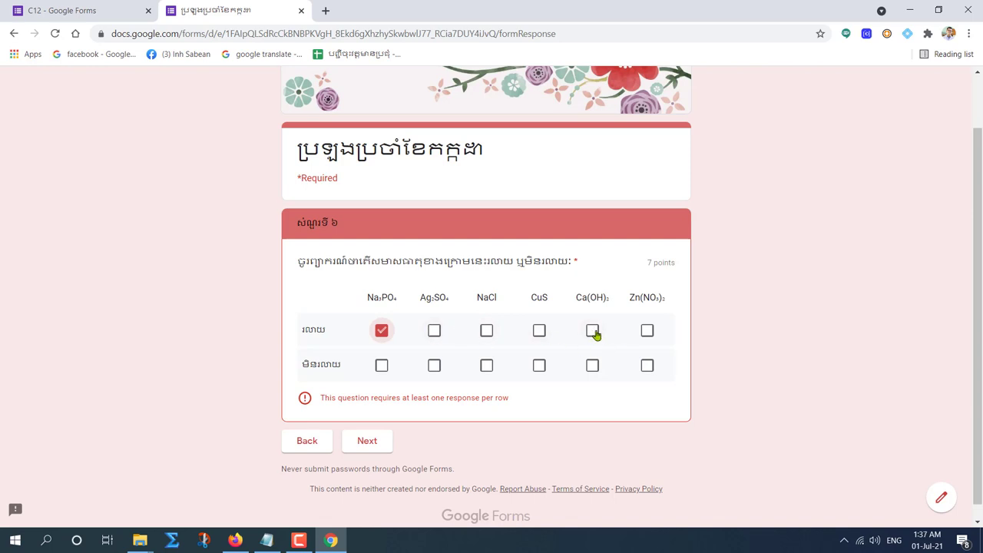
click(648, 331)
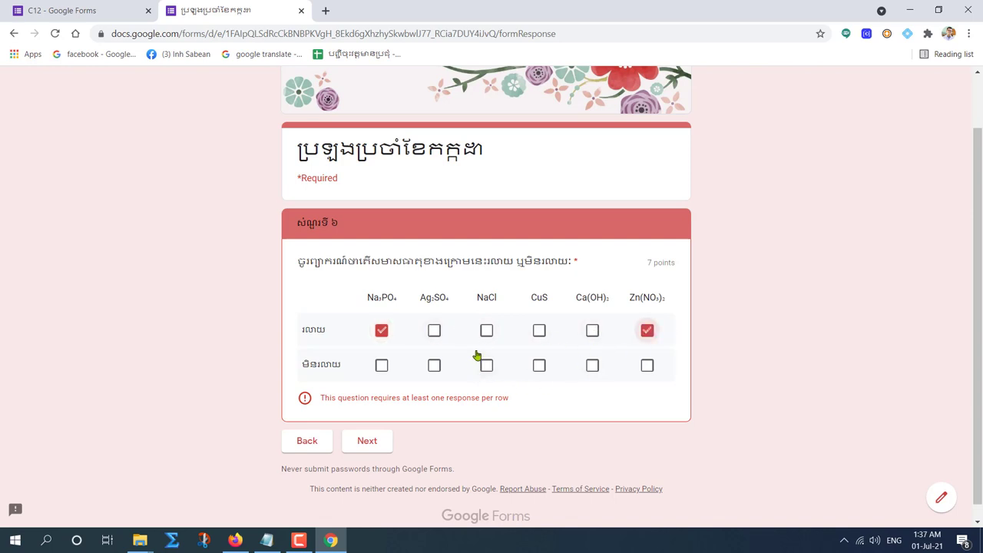
click(486, 330)
click(434, 366)
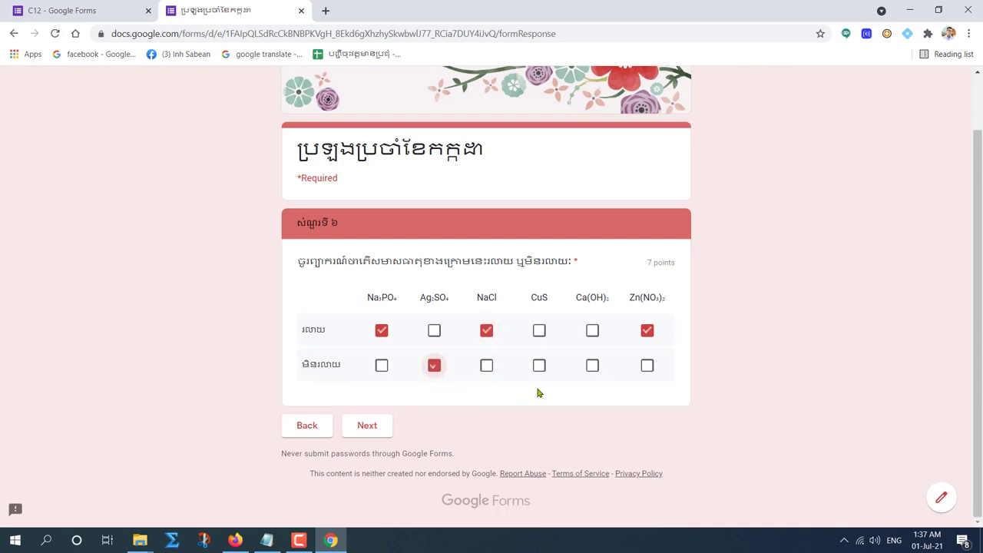
click(539, 366)
click(592, 365)
click(375, 428)
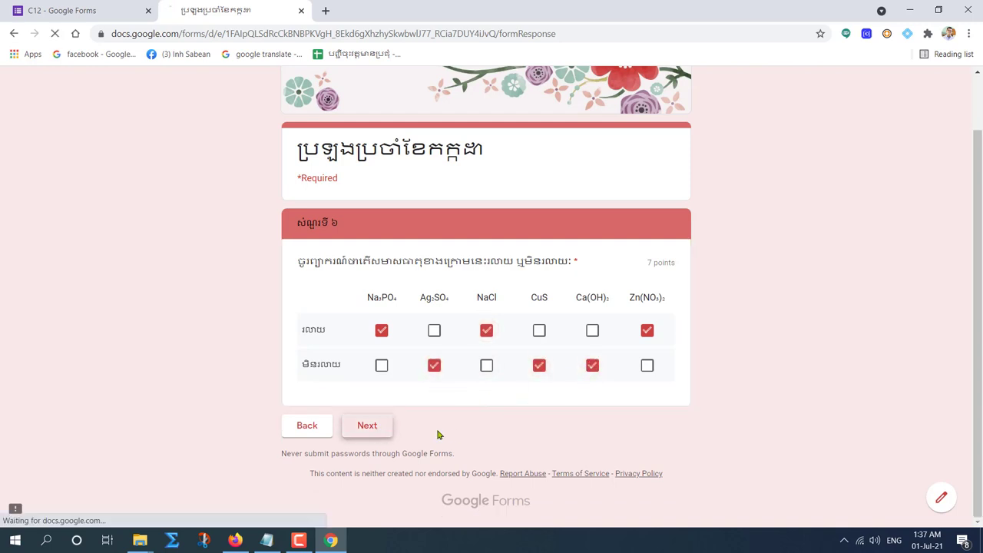
Select យល់ព្រម to agree to go on with the quiz and continue to section II
click(347, 356)
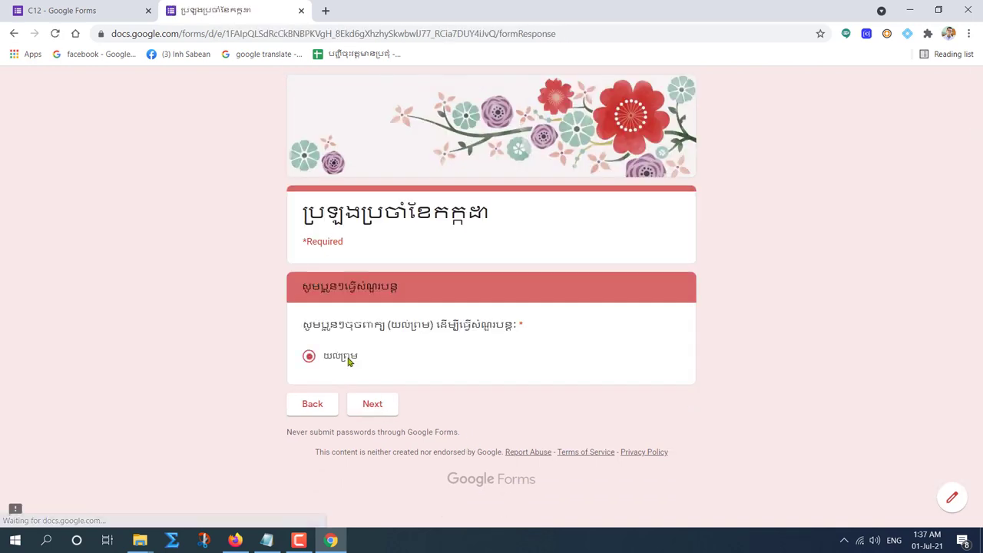
click(371, 405)
scroll(347, 444, down, 1)
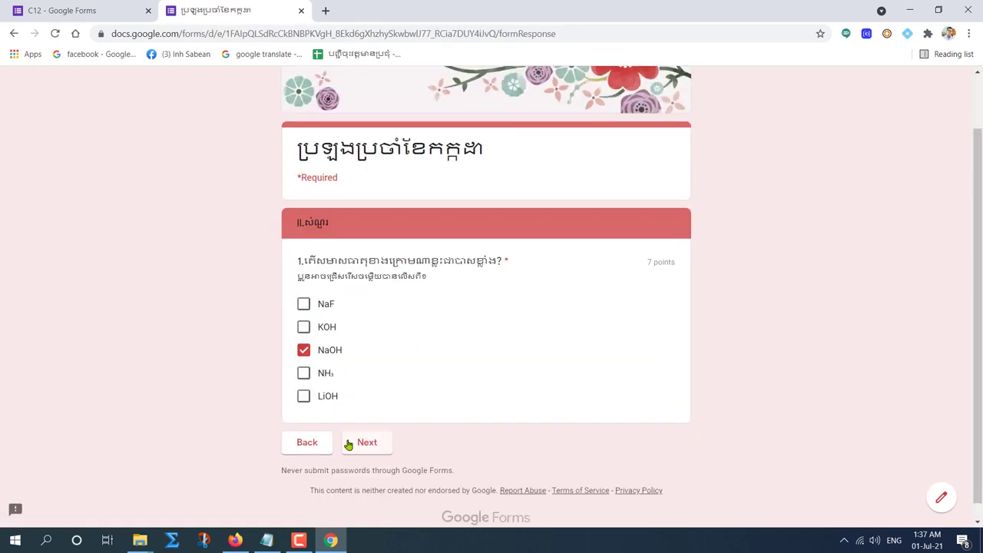
Go back from section II through the agreement and សំណួរទី ៦ sections to the question-choice section
click(307, 426)
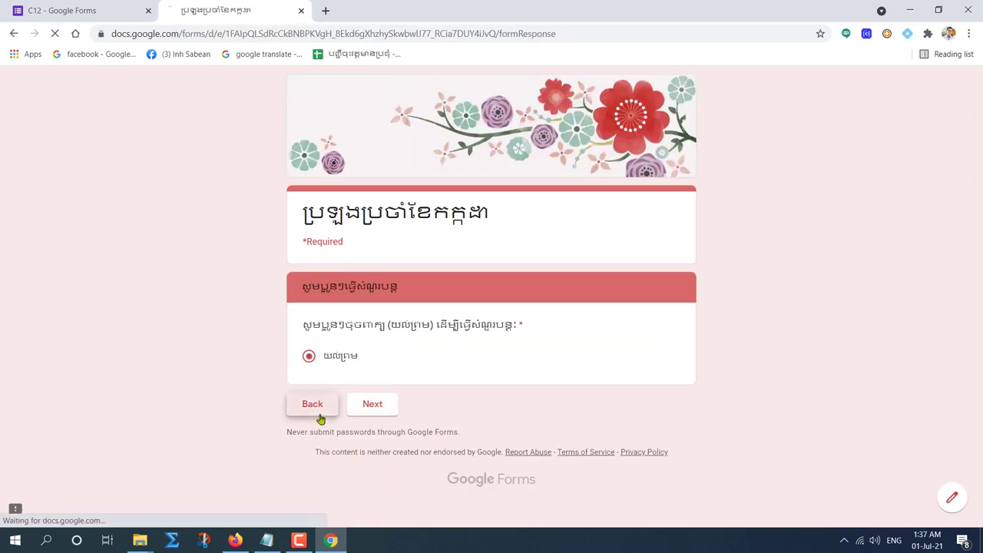
click(320, 418)
click(309, 488)
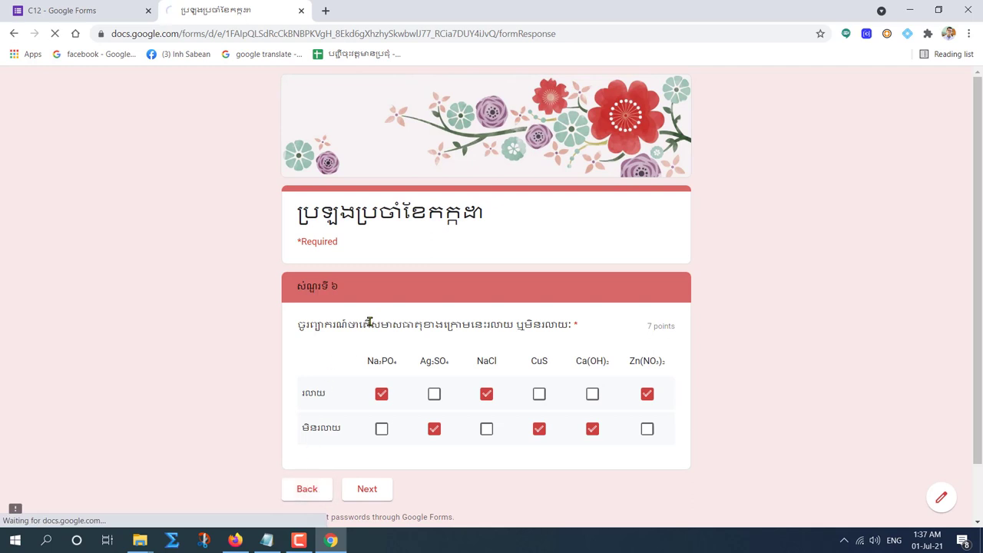
Change the chosen question to សំណួរទី ១០ and continue to its section
click(395, 367)
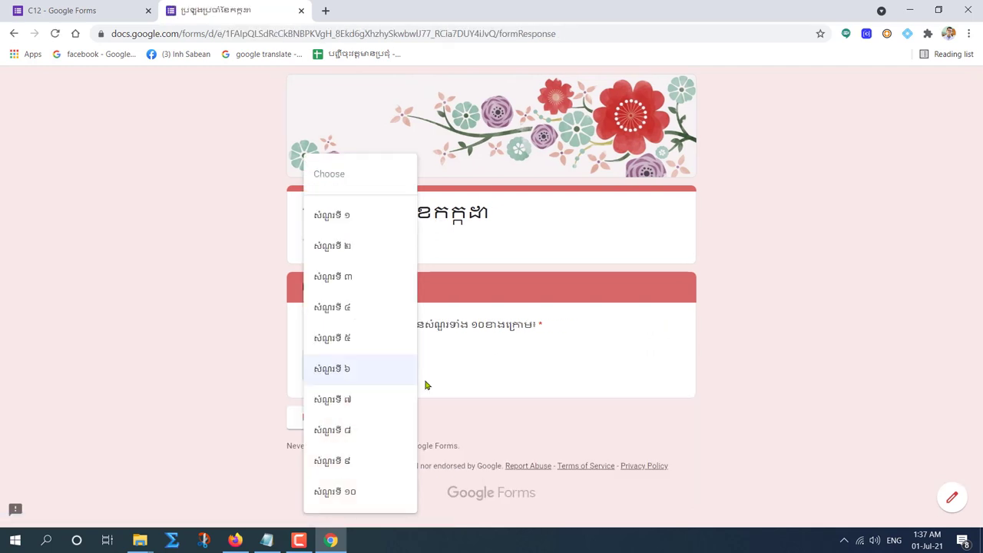
click(398, 485)
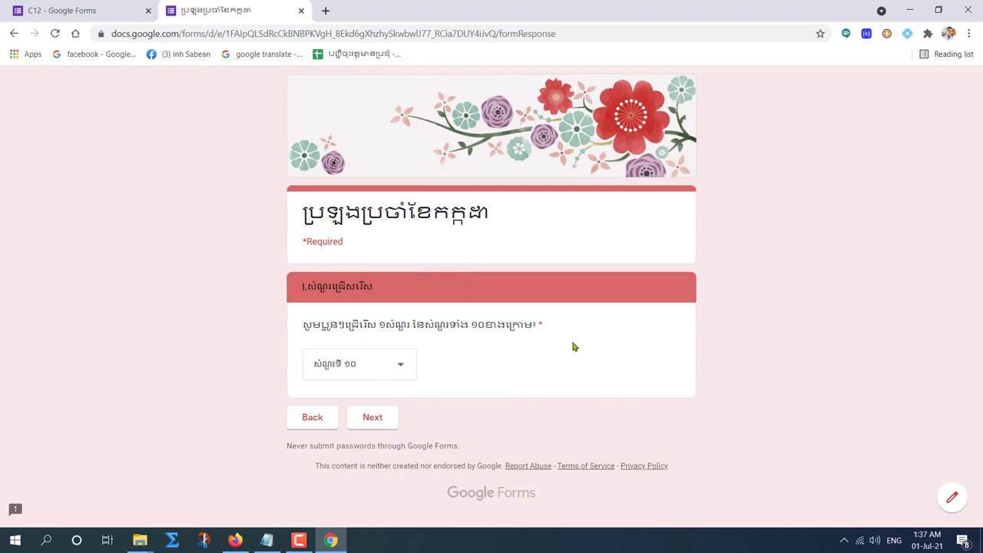
click(371, 418)
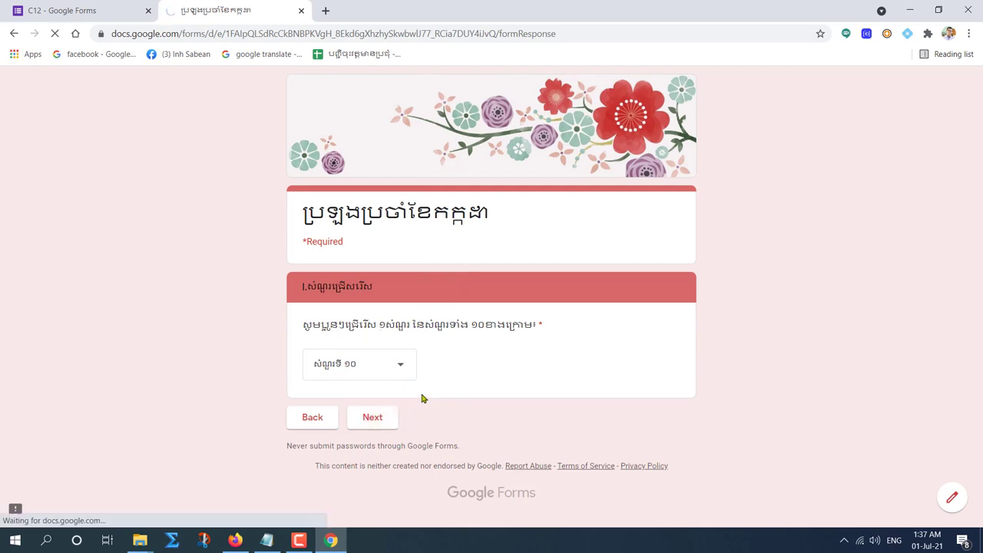
scroll(339, 407, down, 1)
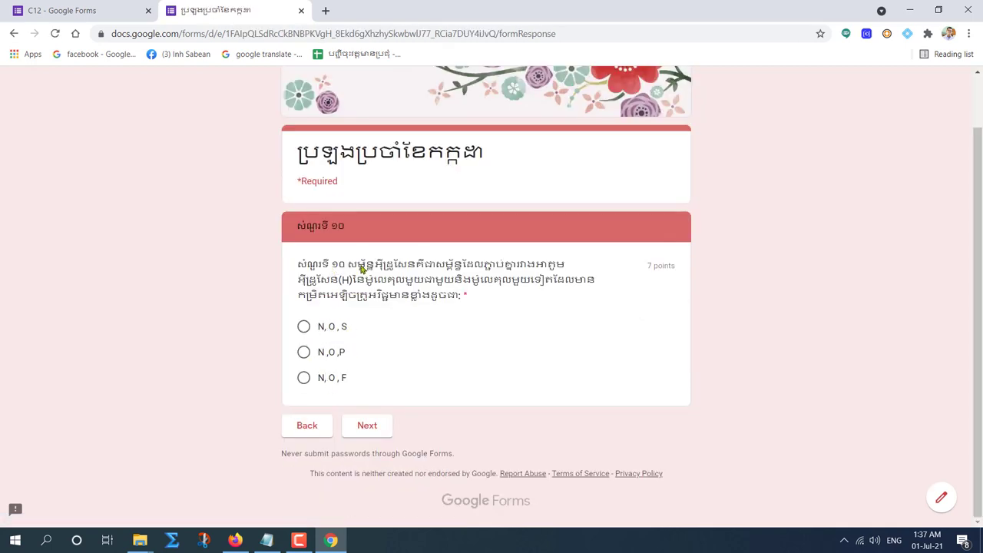
Compare the previewed សំណួរទី ១០ section with section 12 in the form editor, and return to the preview
click(95, 11)
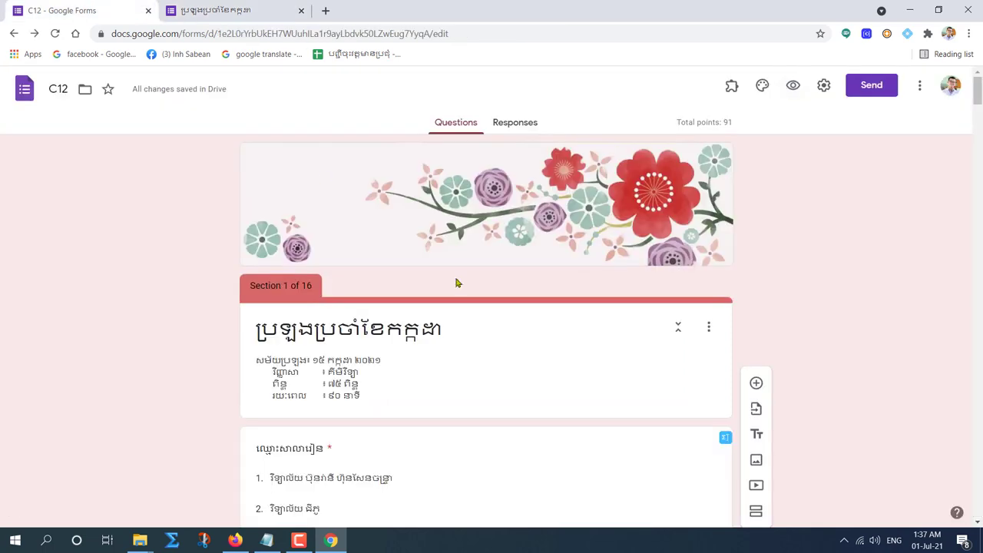
scroll(571, 345, down, 20)
scroll(386, 396, down, 20)
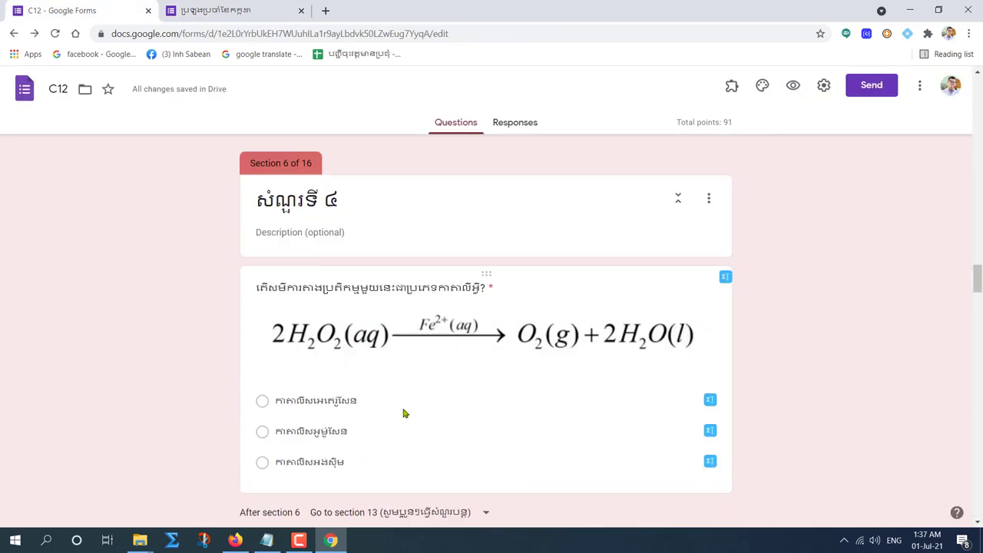
scroll(406, 418, up, 8)
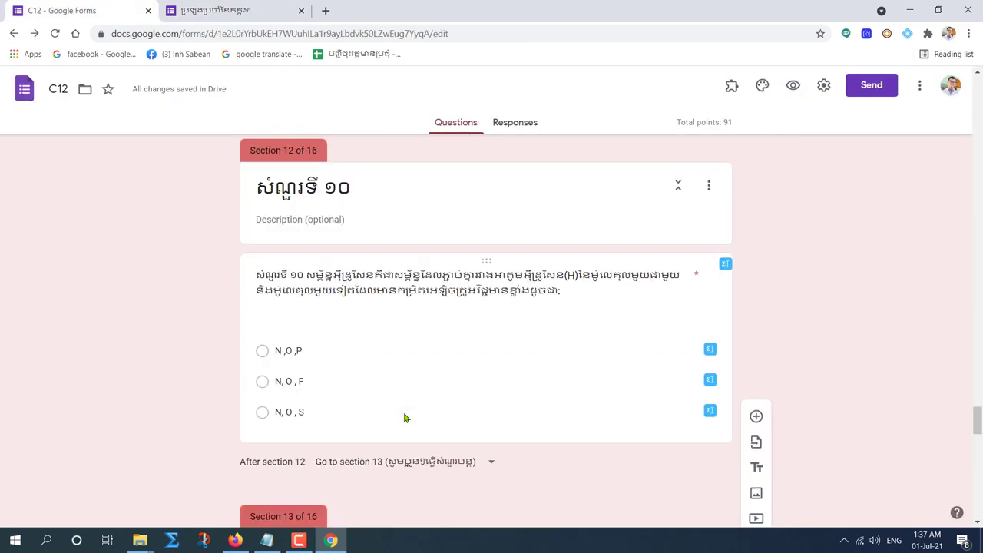
click(214, 11)
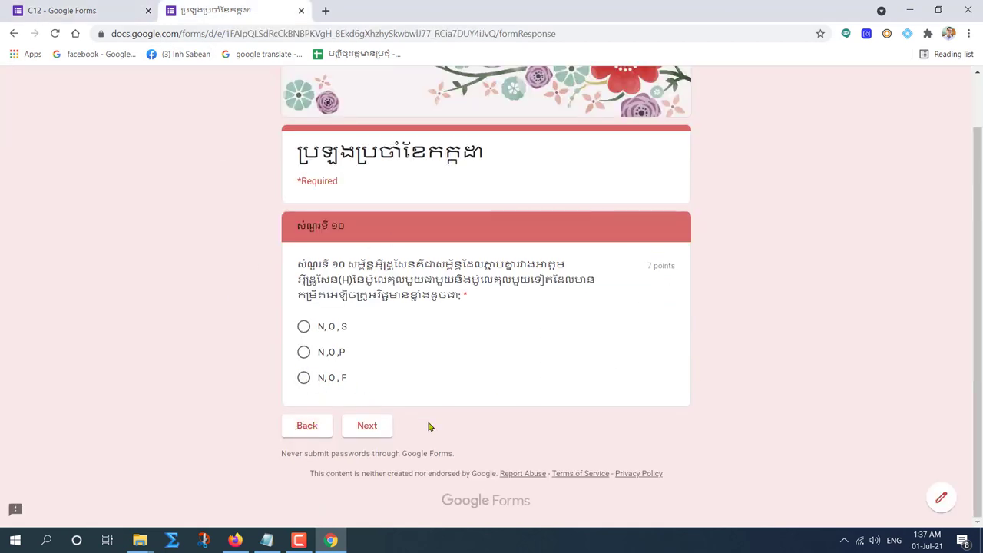
Go back to the first page of the preview and close the preview without submitting the answers
click(304, 429)
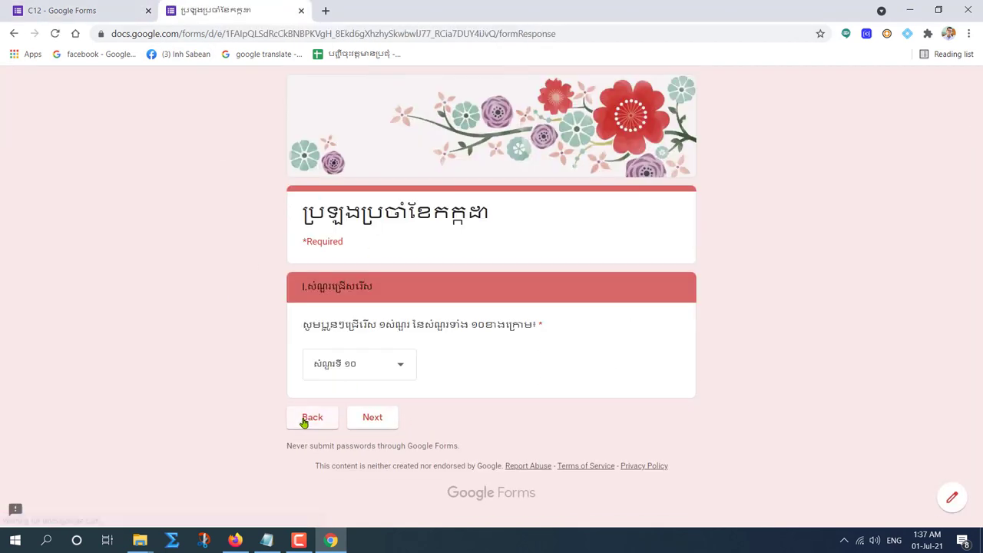
click(304, 421)
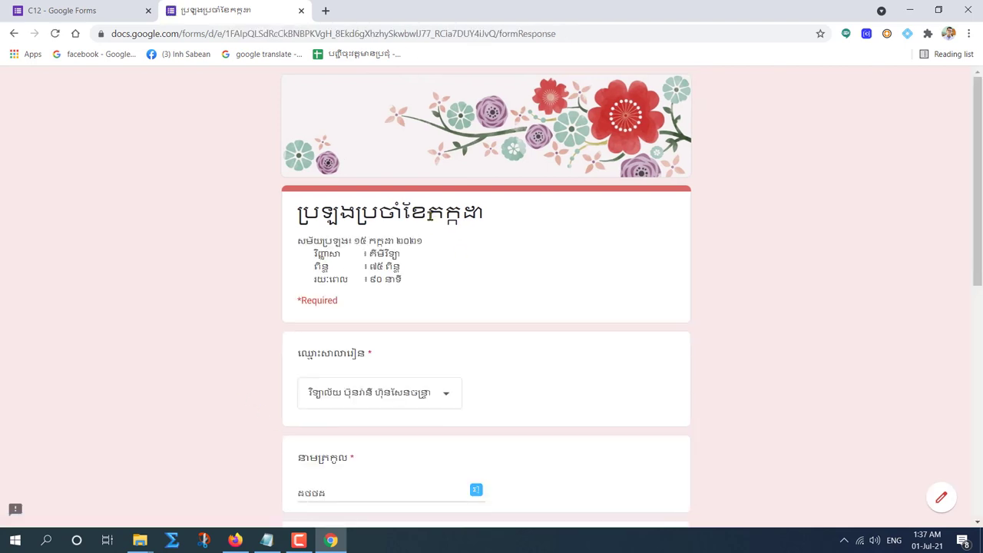
click(113, 13)
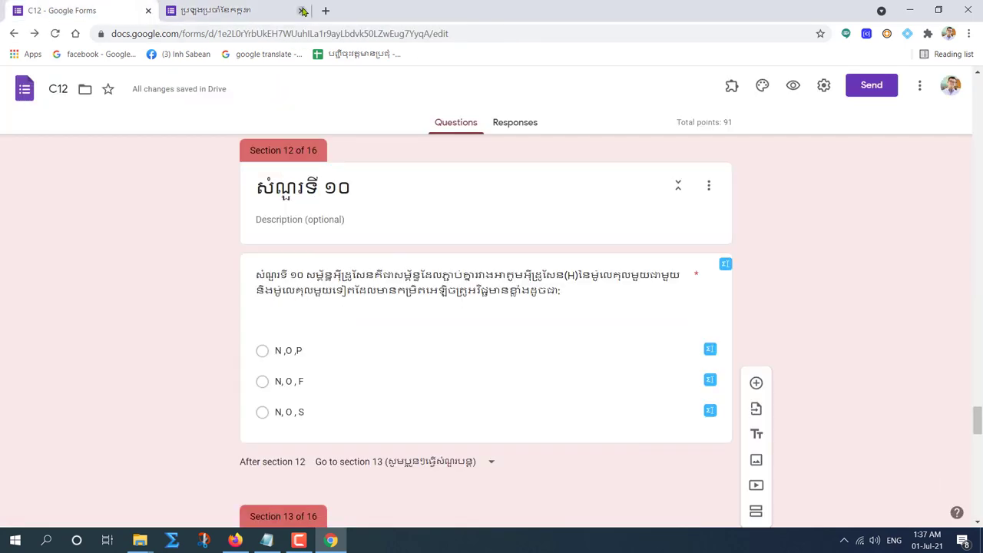
click(301, 11)
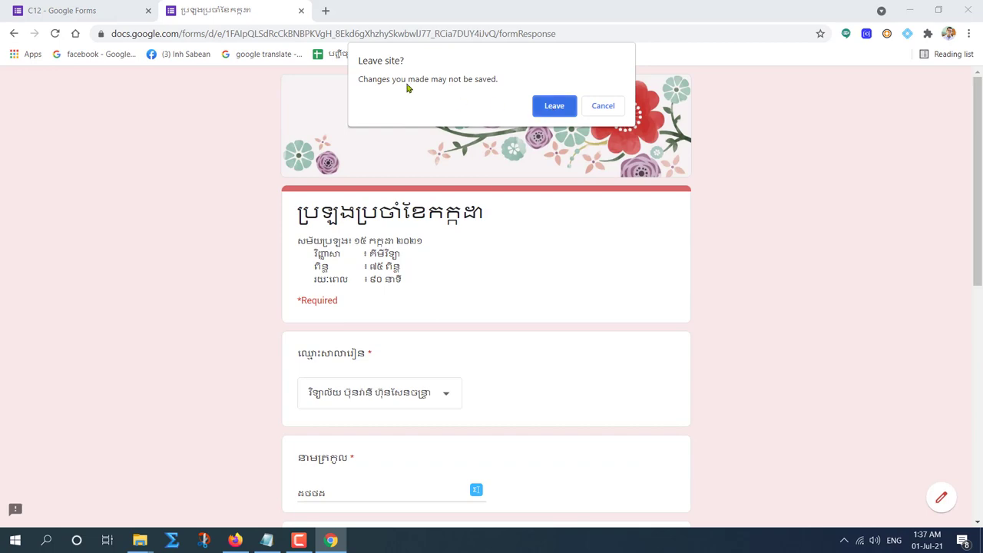
click(554, 106)
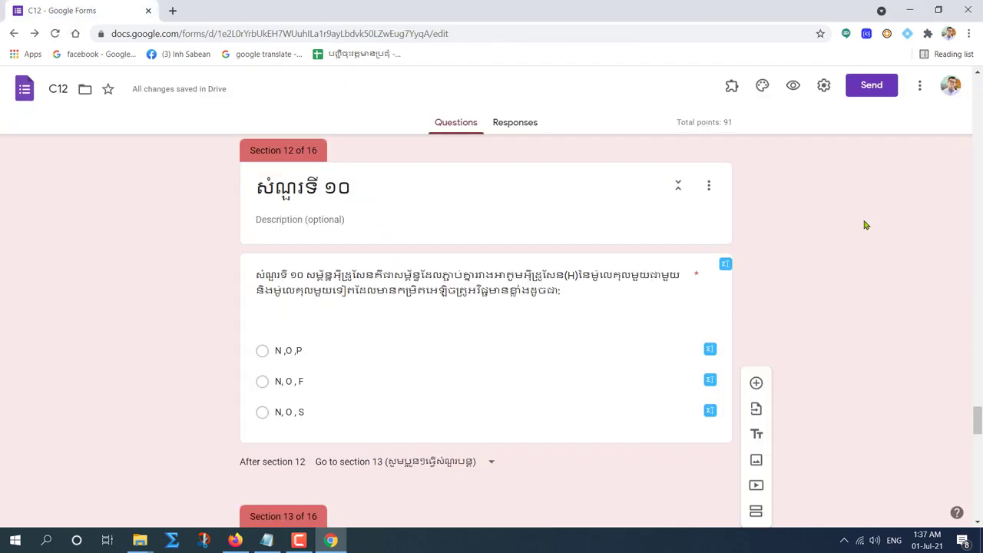
Open the form's responses and switch accepting responses off and back on
scroll(863, 222, up, 4)
scroll(568, 223, up, 15)
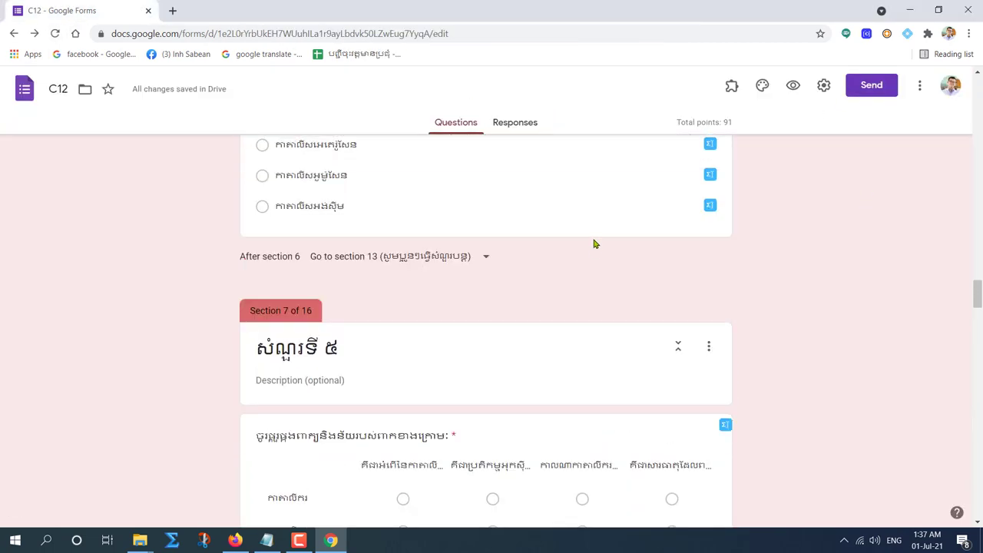
drag(973, 281, 980, 72)
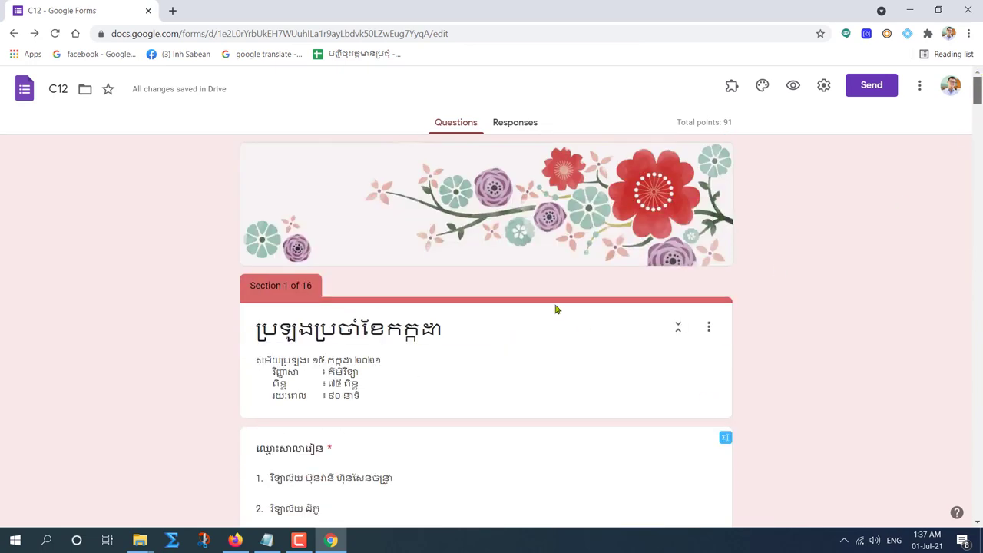
click(511, 125)
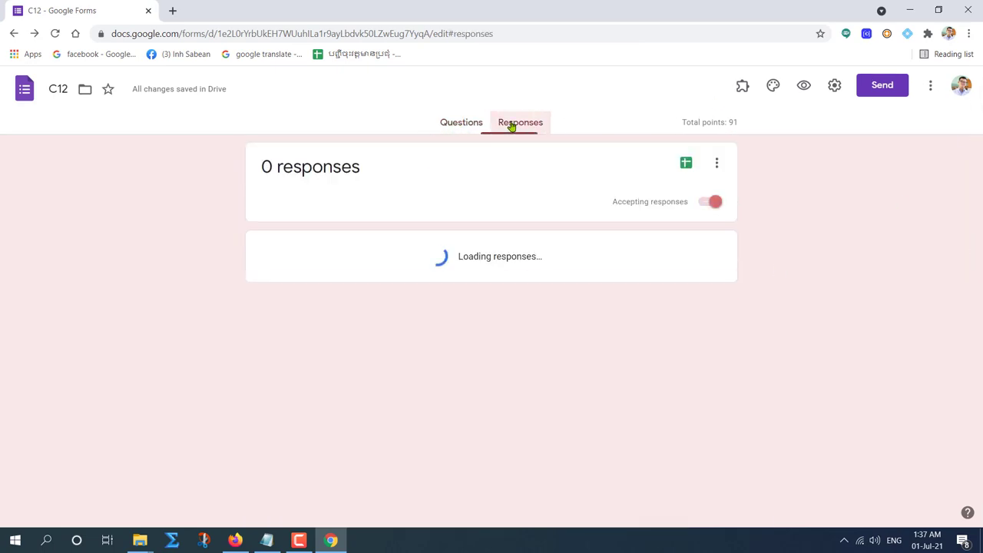
click(715, 203)
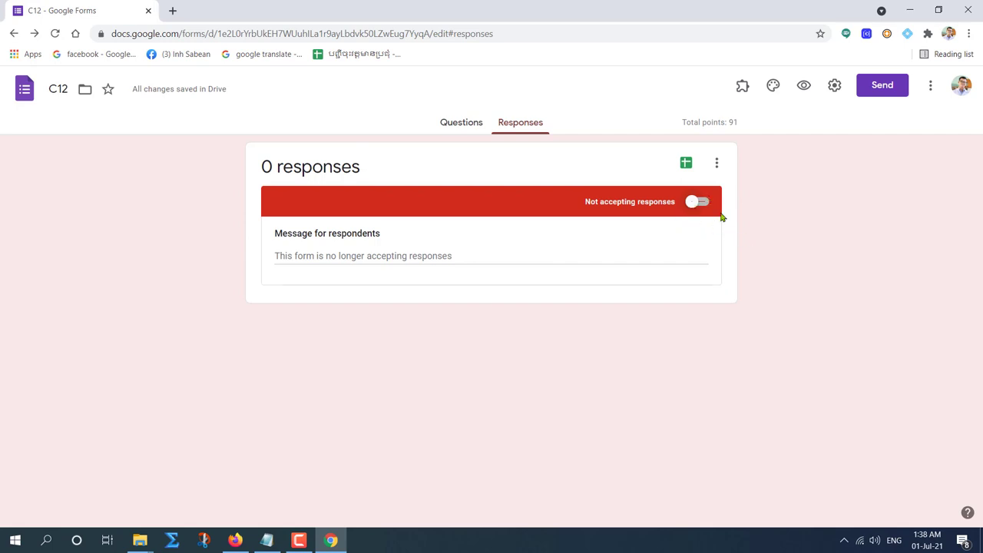
click(701, 205)
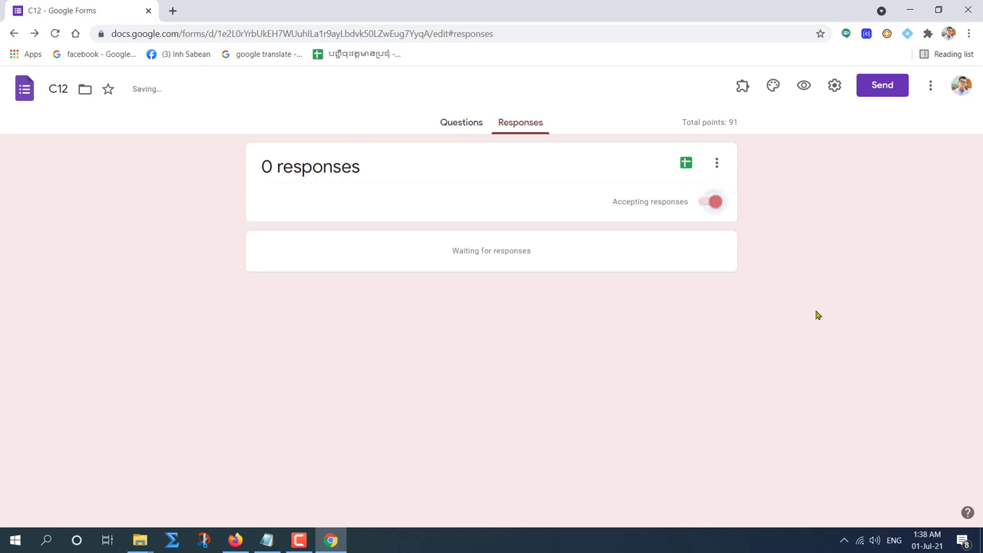
Create a shortened sharing link for the form and copy it
click(881, 86)
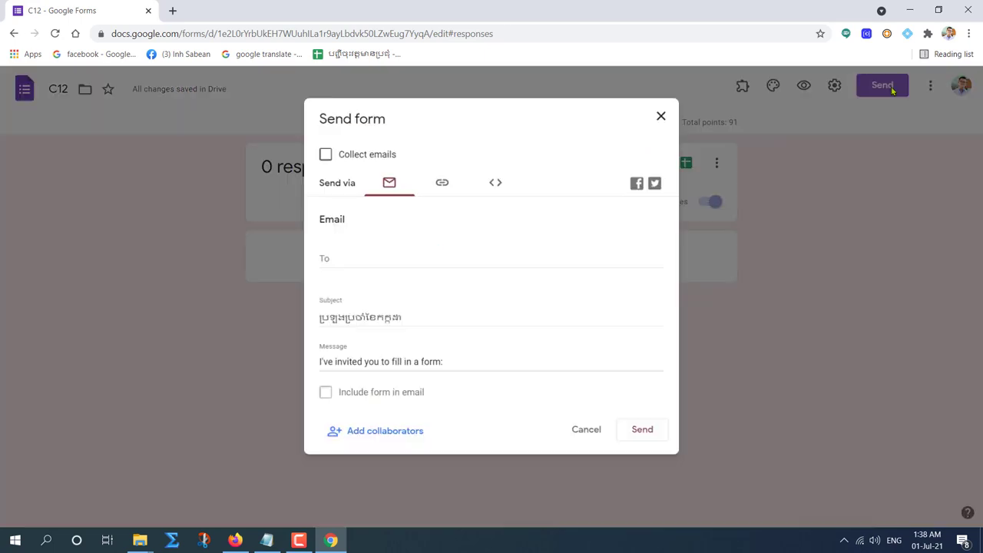
click(443, 182)
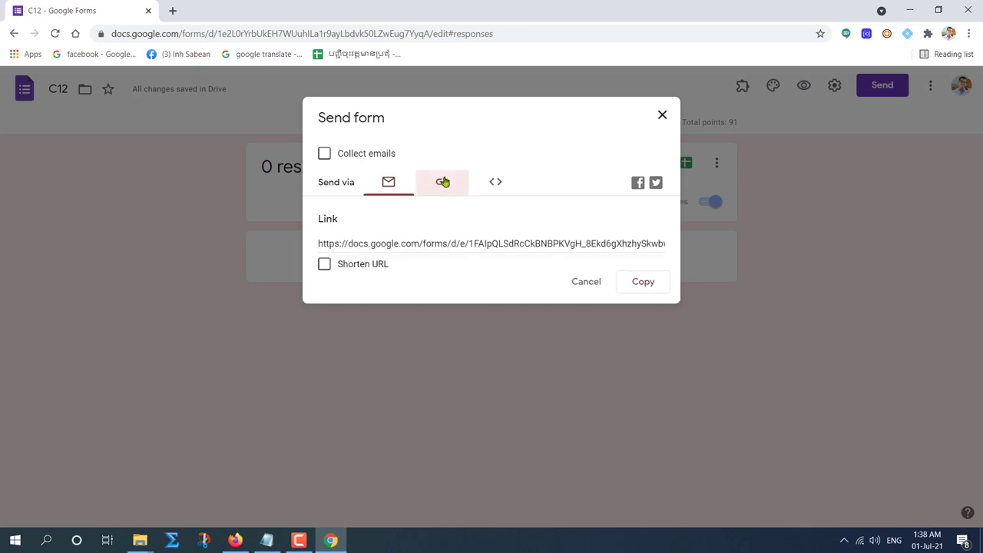
click(644, 283)
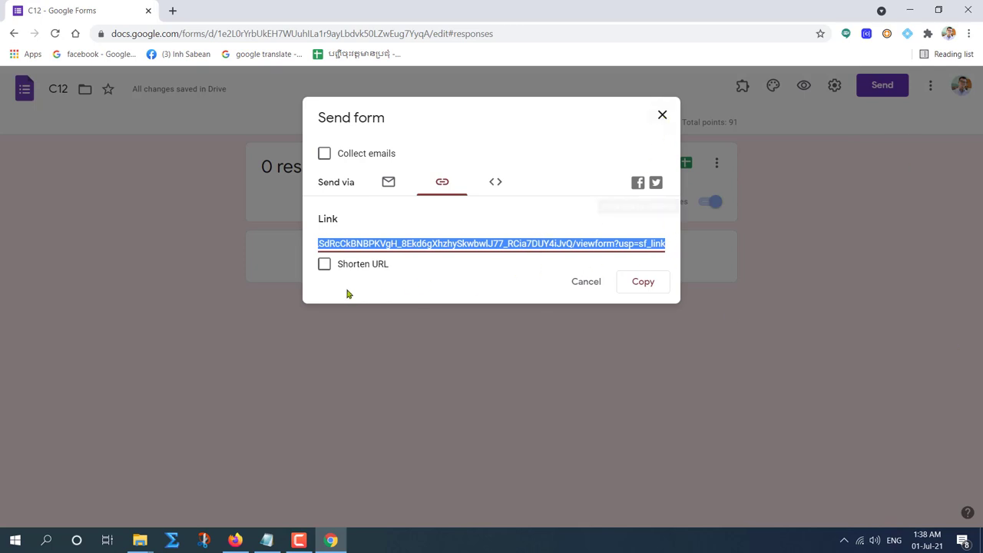
click(324, 265)
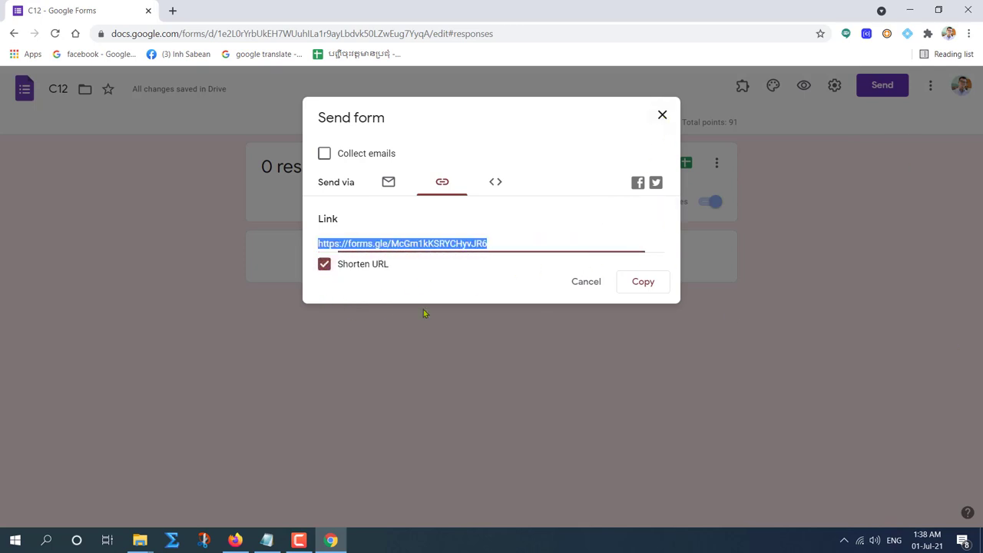
click(642, 282)
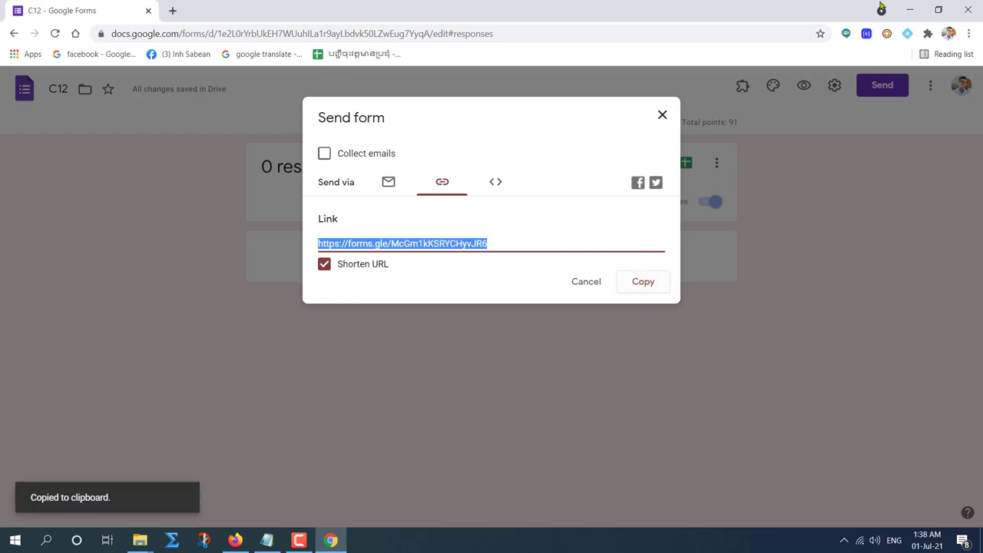
Minimize the browser and close the untitled Notepad document without saving it
click(910, 9)
click(814, 51)
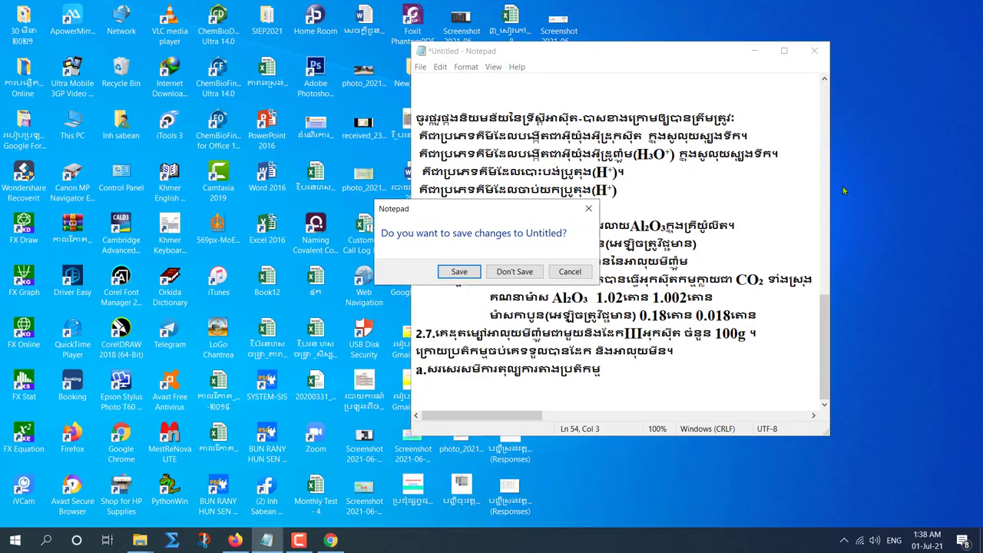
click(509, 275)
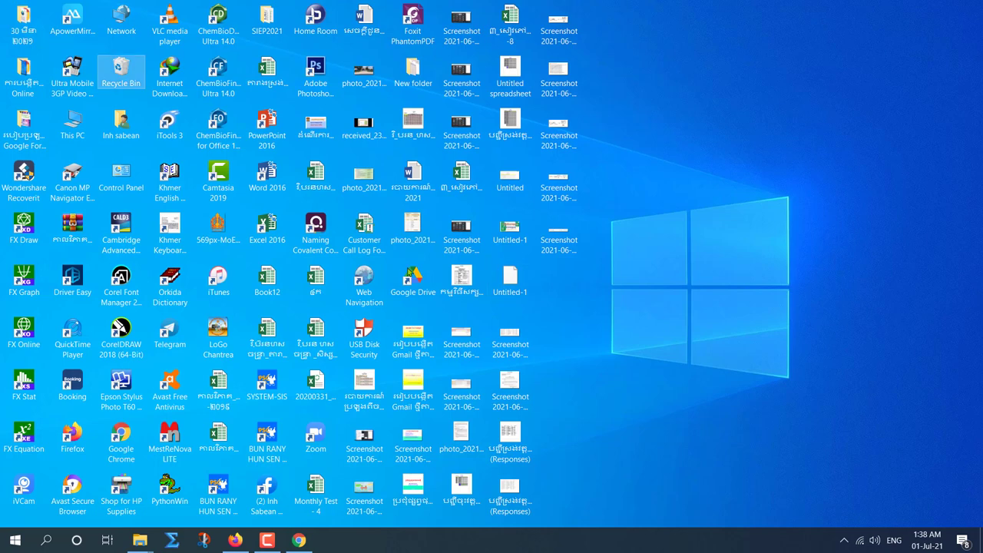
Switch to Telegram, search the chats for "i" and open the own one-subscriber broadcast channel
double_click(165, 333)
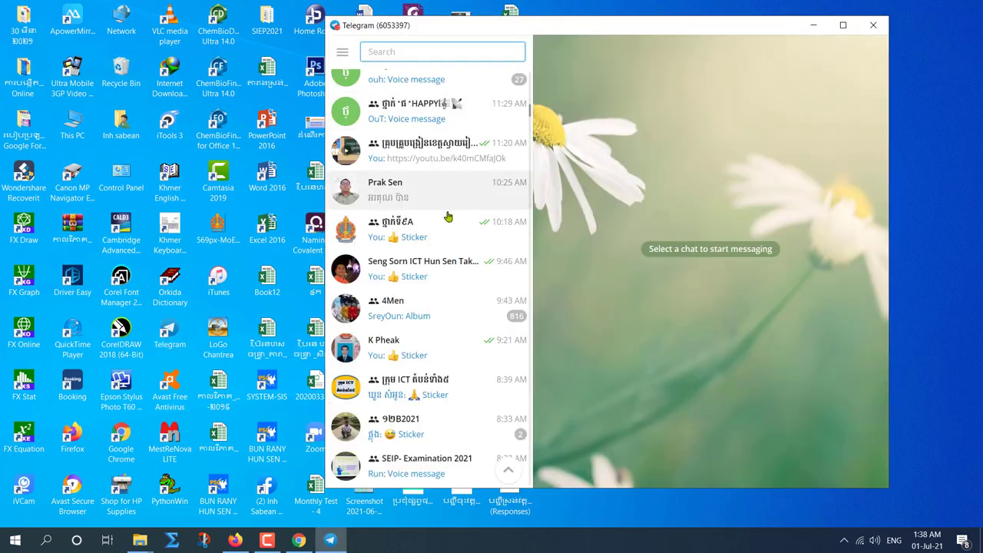
scroll(476, 230, up, 5)
scroll(444, 236, up, 3)
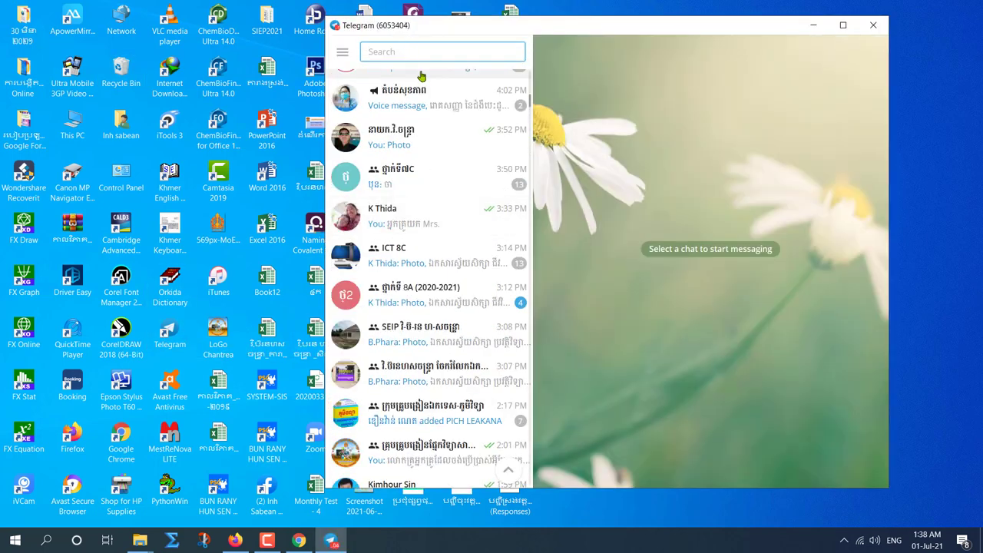
text(I)
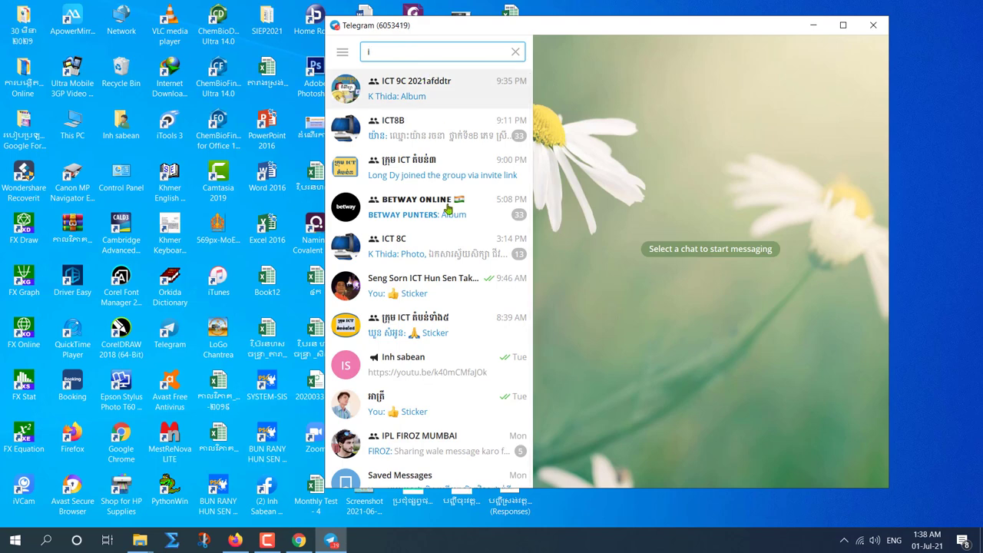
click(393, 361)
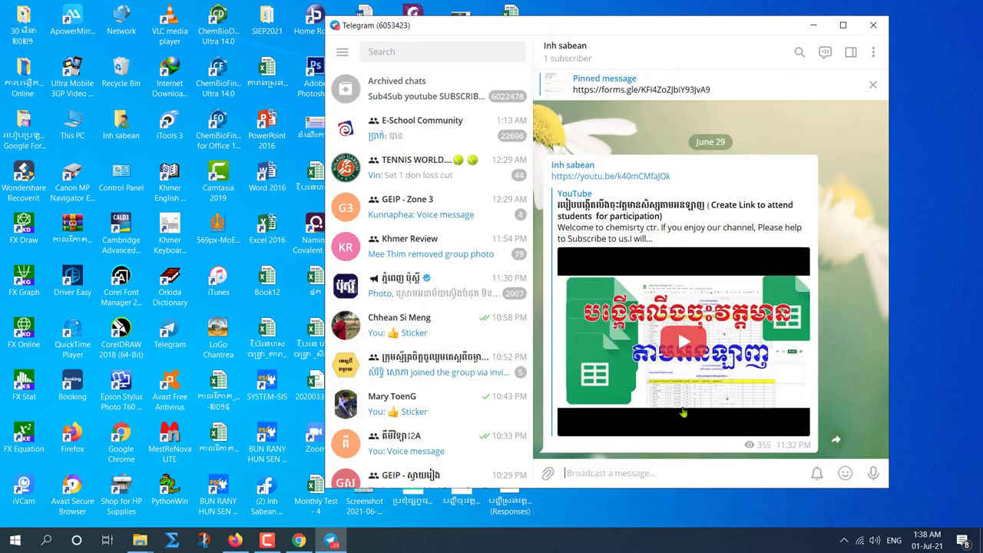
Paste the copied shortened form link into the channel's message and send it
right_click(596, 477)
click(615, 384)
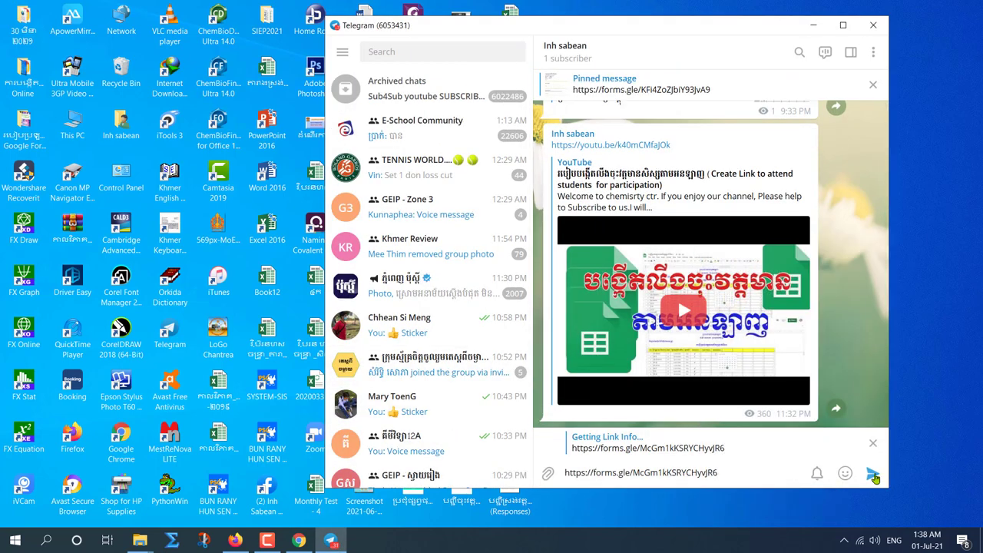
click(873, 474)
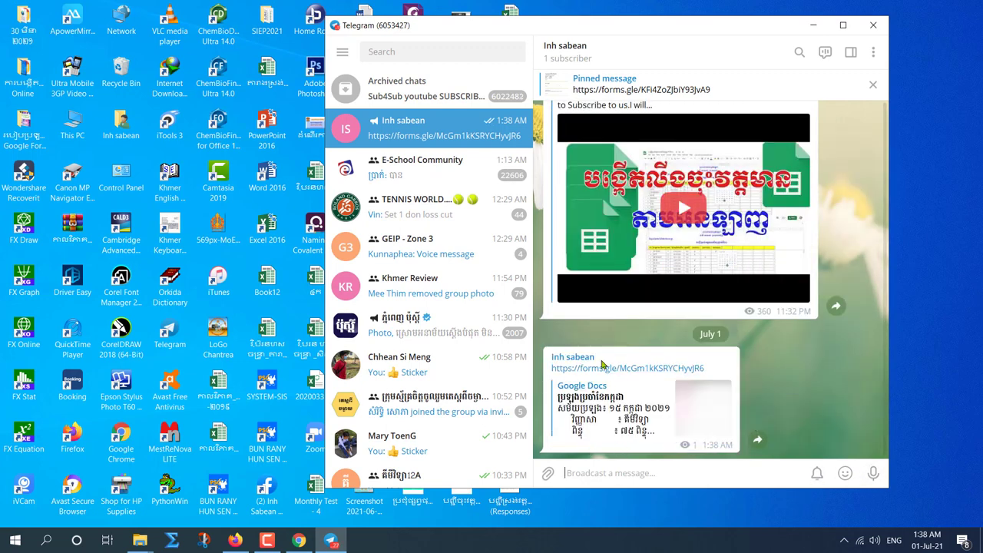